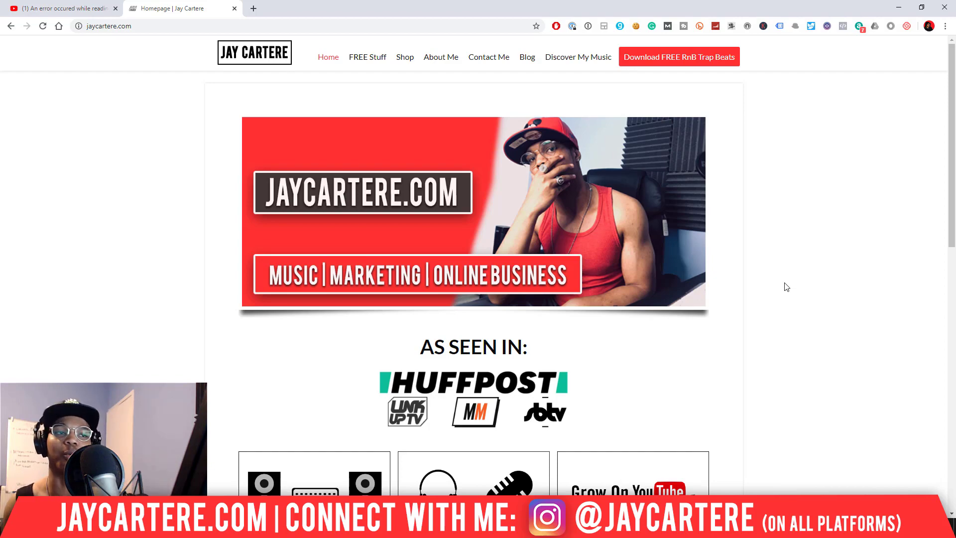
Switch to the FL Studio project and select the first eight bars of the playlist, over the CHORUS MAIN CHORDS clip, for song playback.
click(899, 8)
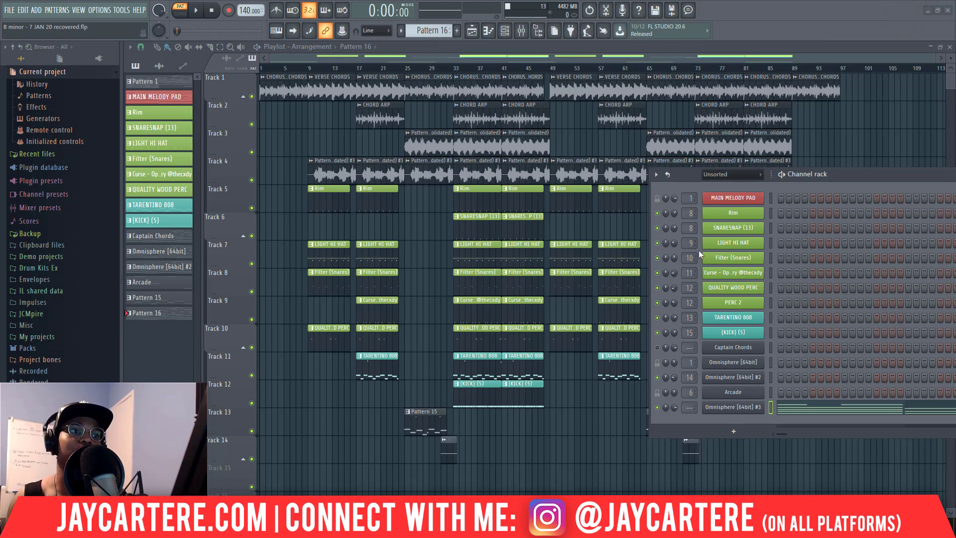
drag(685, 178, 611, 181)
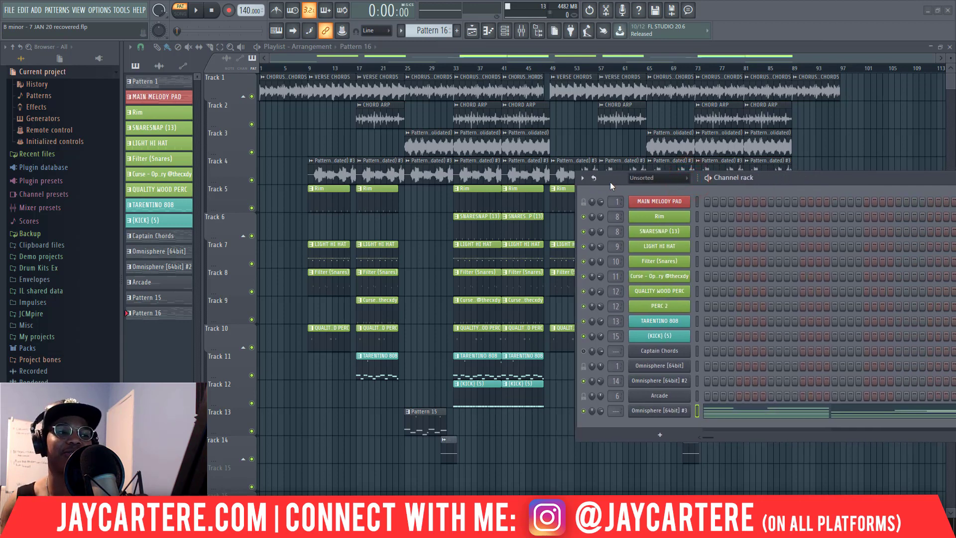
drag(762, 180, 538, 216)
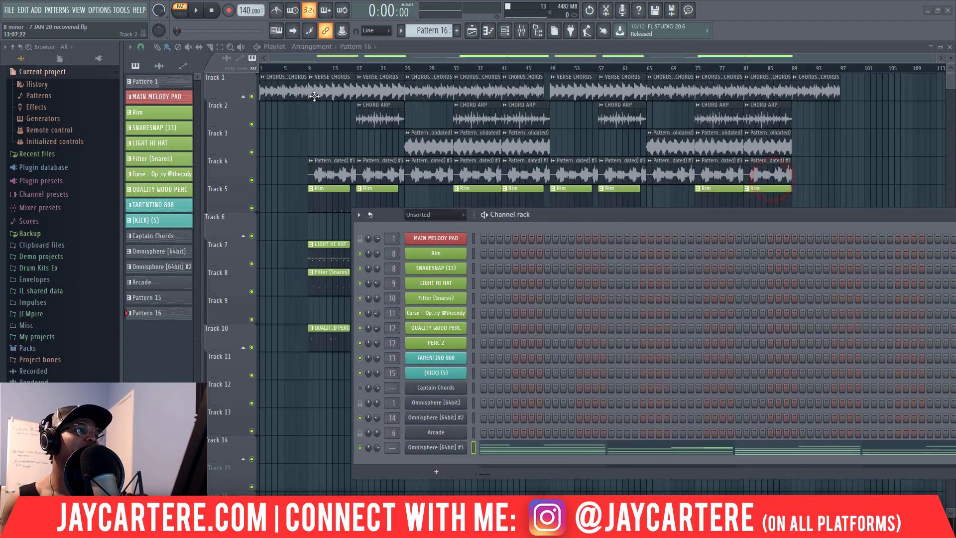
click(278, 68)
drag(274, 67, 308, 67)
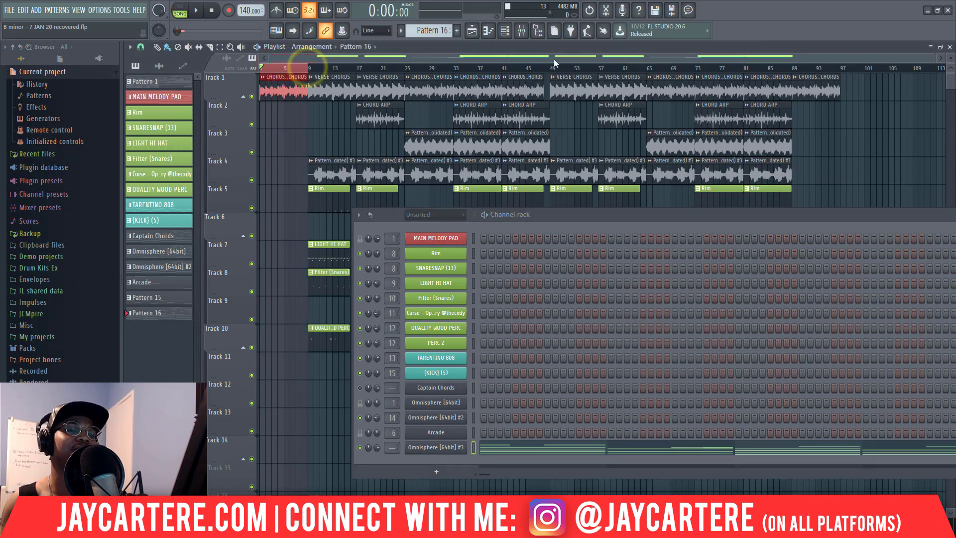
drag(934, 56, 511, 62)
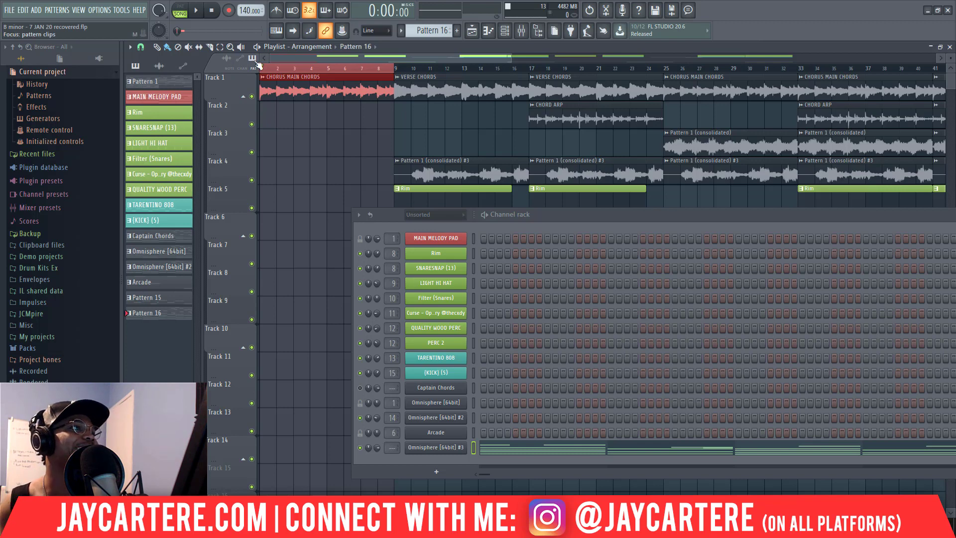
Play the selected opening section and mute the playlist track holding the CARTERE COOKING TAG clip.
click(197, 12)
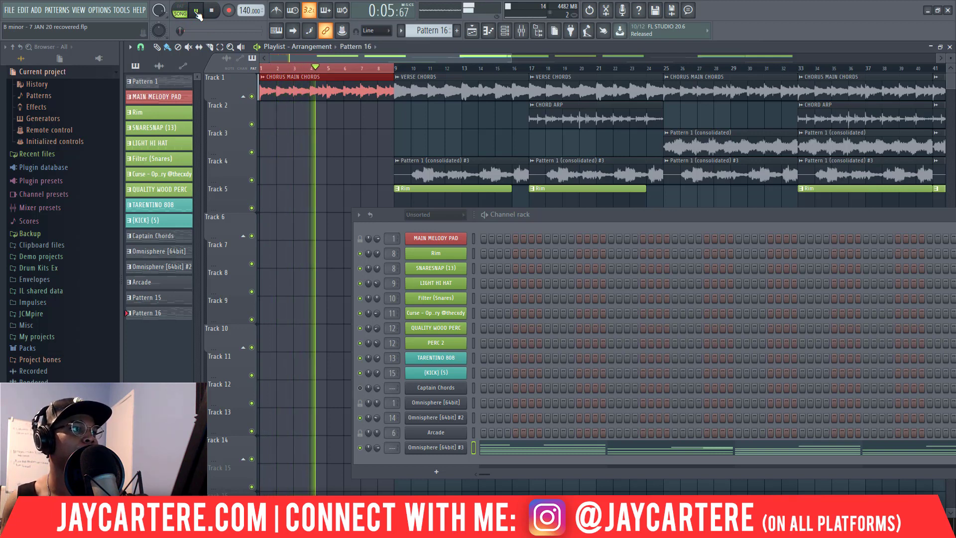
scroll(292, 181, down, 10)
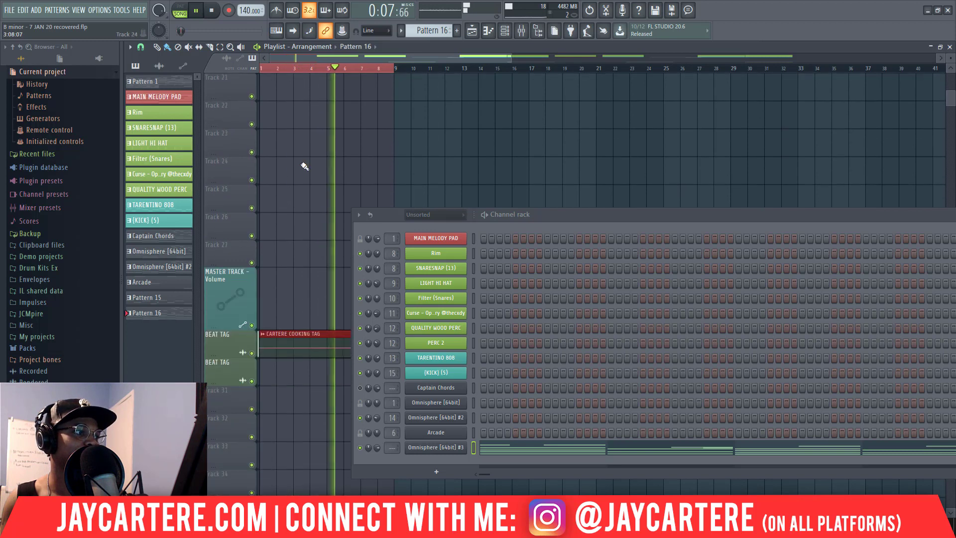
click(251, 353)
scroll(302, 237, up, 2)
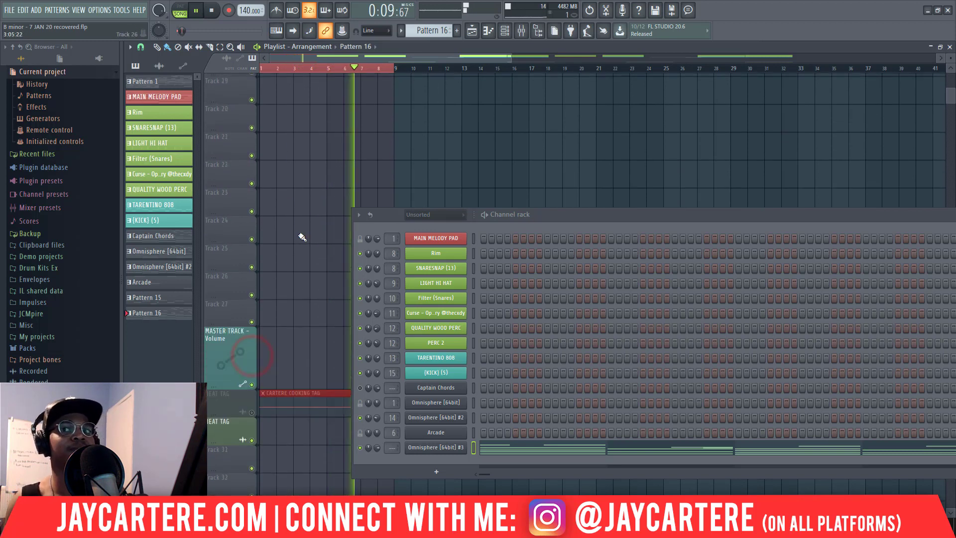
scroll(302, 237, up, 8)
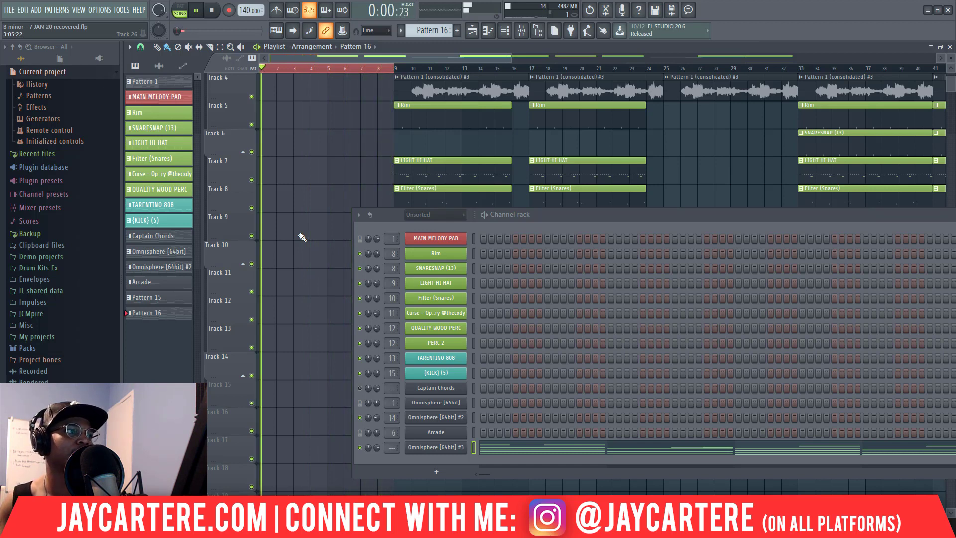
key(space)
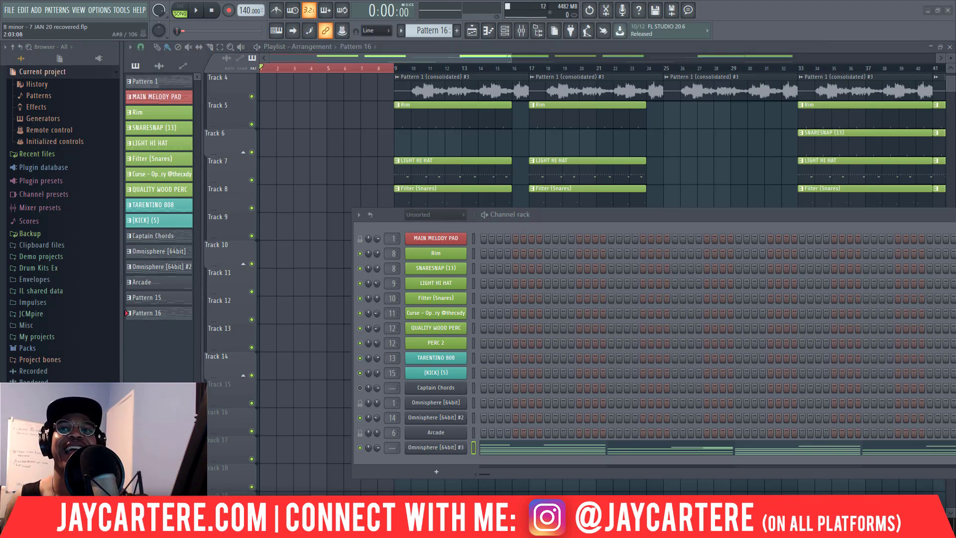
Examine the full chord and melody notes of Omnisphere [64bit] #3 in the piano roll.
drag(955, 100, 418, 59)
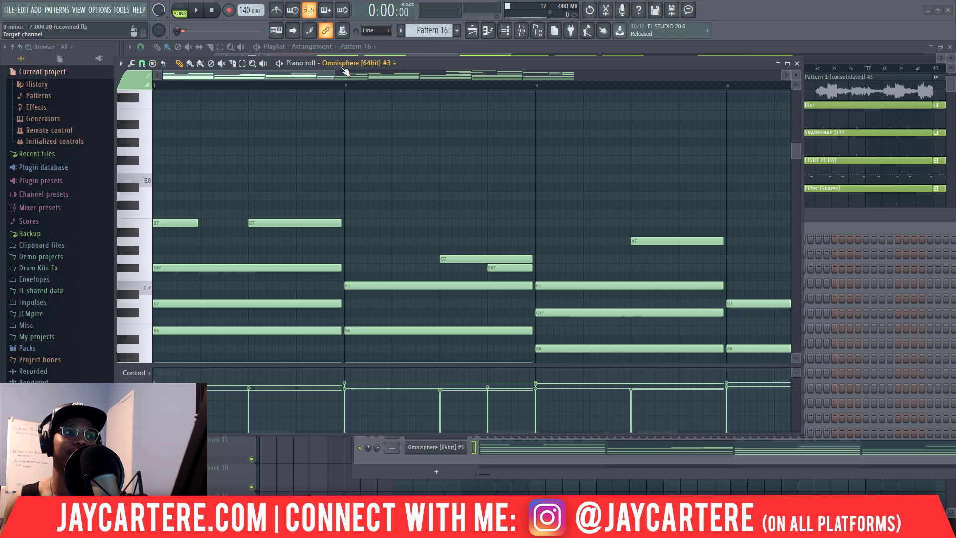
double_click(335, 74)
drag(823, 102, 824, 102)
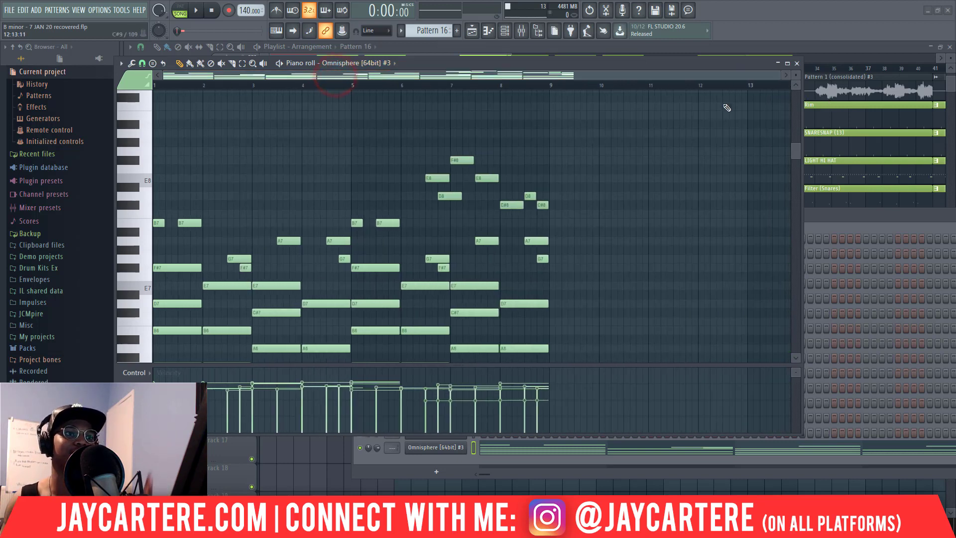
scroll(508, 264, down, 1)
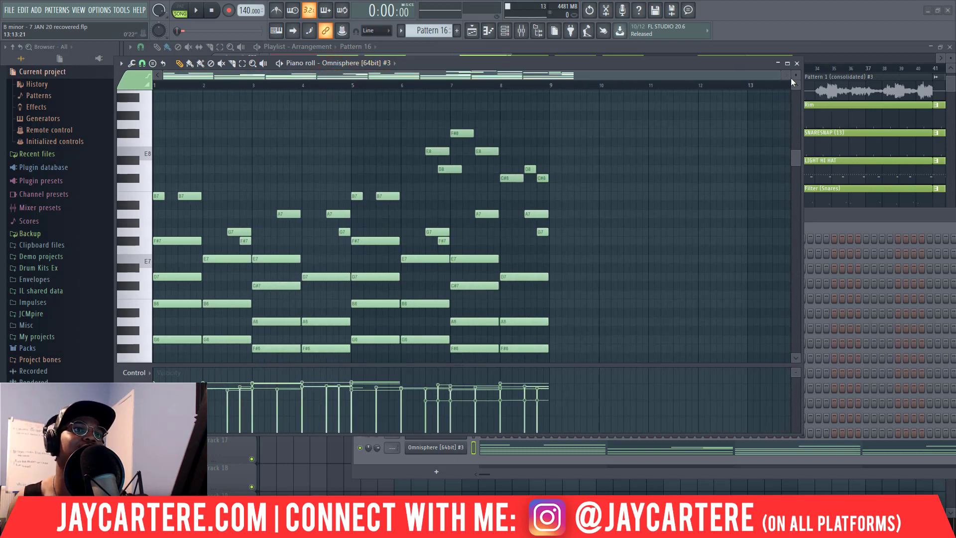
click(797, 64)
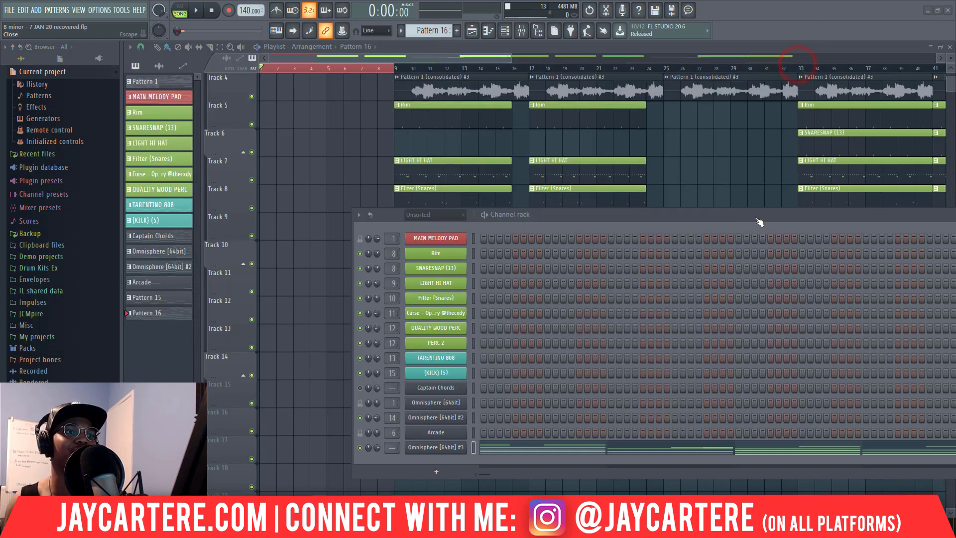
Examine the patch loaded in Omnisphere [64bit] #3, Dynamic Crystal Gamelan Arp, in its patch browser and close the plugin.
drag(753, 216, 552, 220)
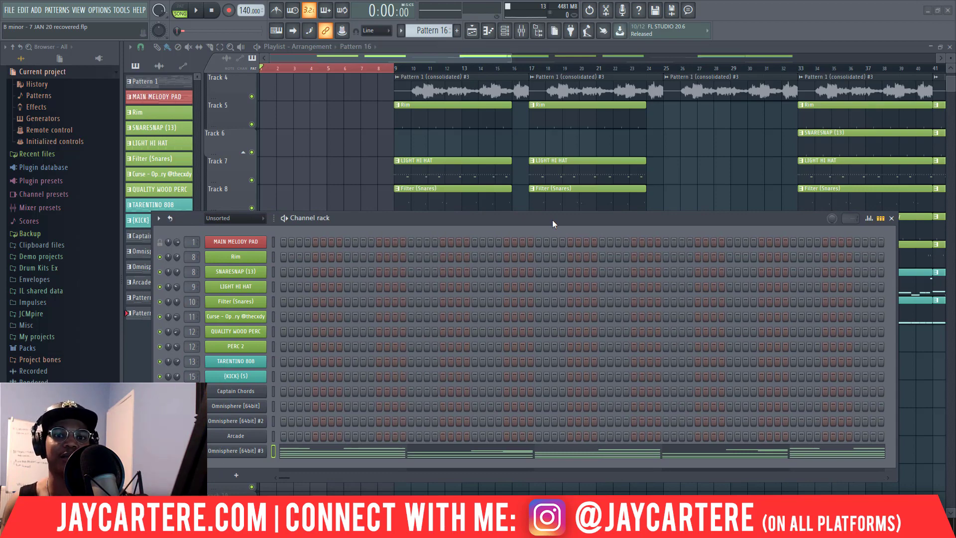
scroll(332, 139, up, 3)
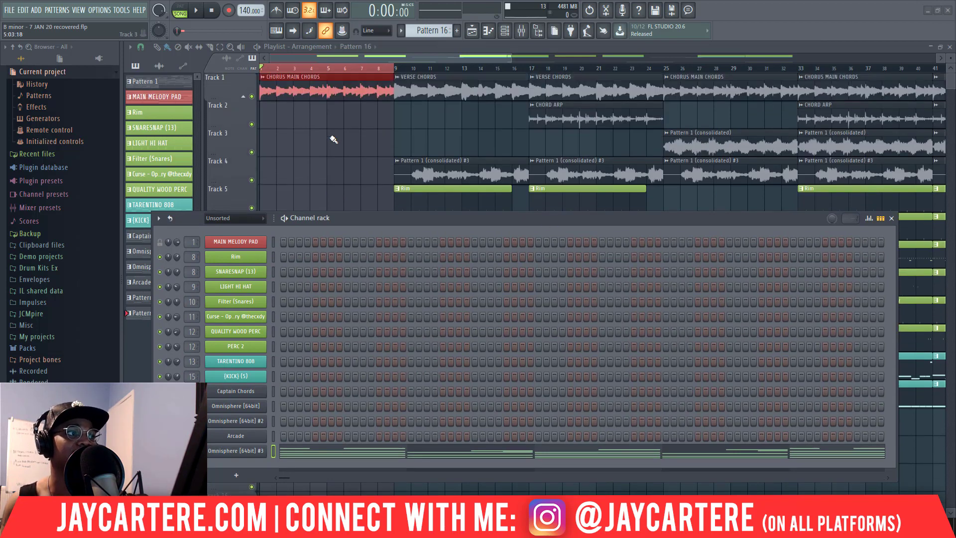
drag(425, 218, 492, 177)
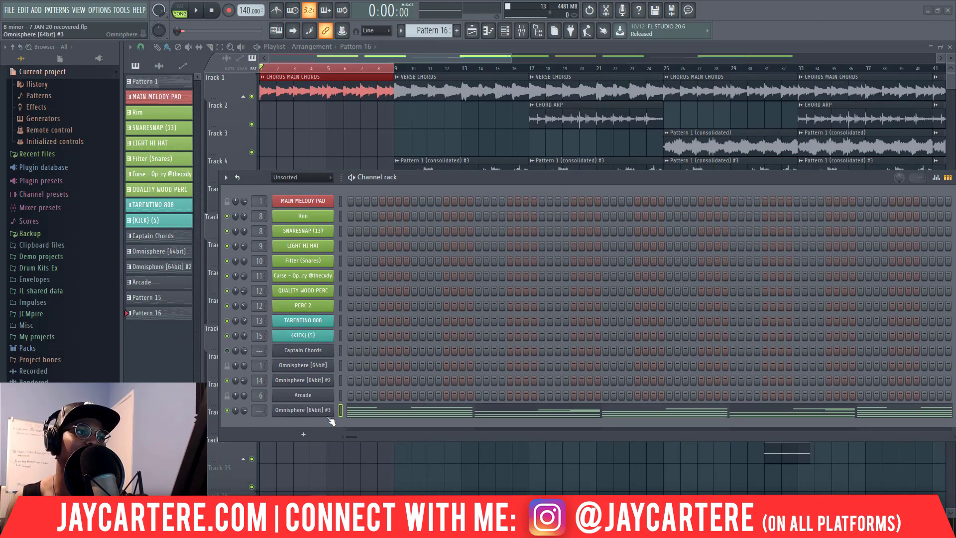
mouse_move(451, 179)
mouse_down()
mouse_move(457, 281)
mouse_move(441, 189)
mouse_up()
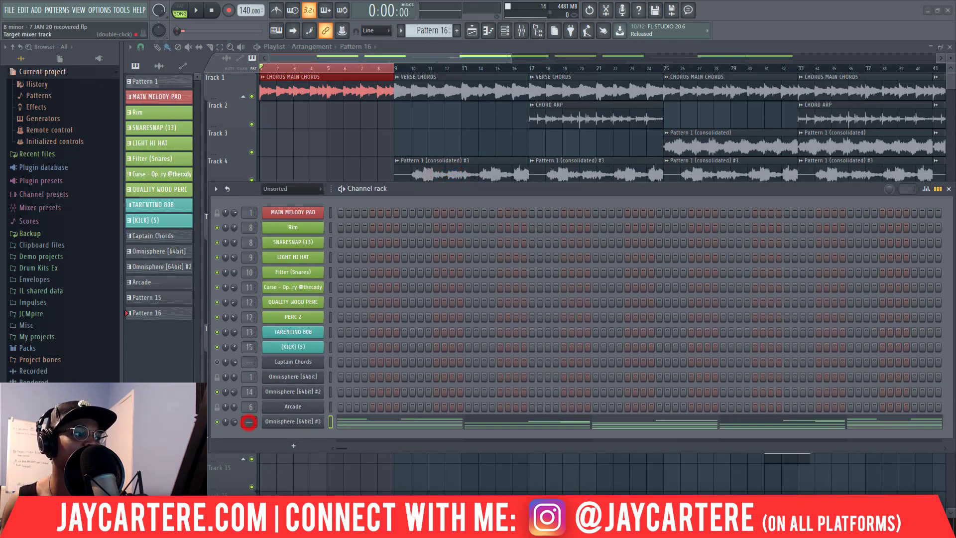
click(292, 424)
click(457, 189)
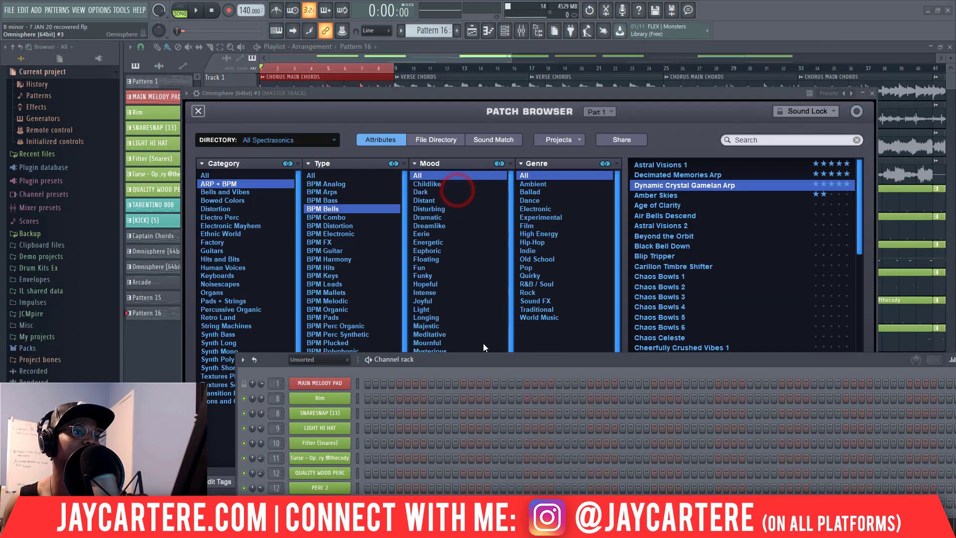
drag(541, 363, 770, 381)
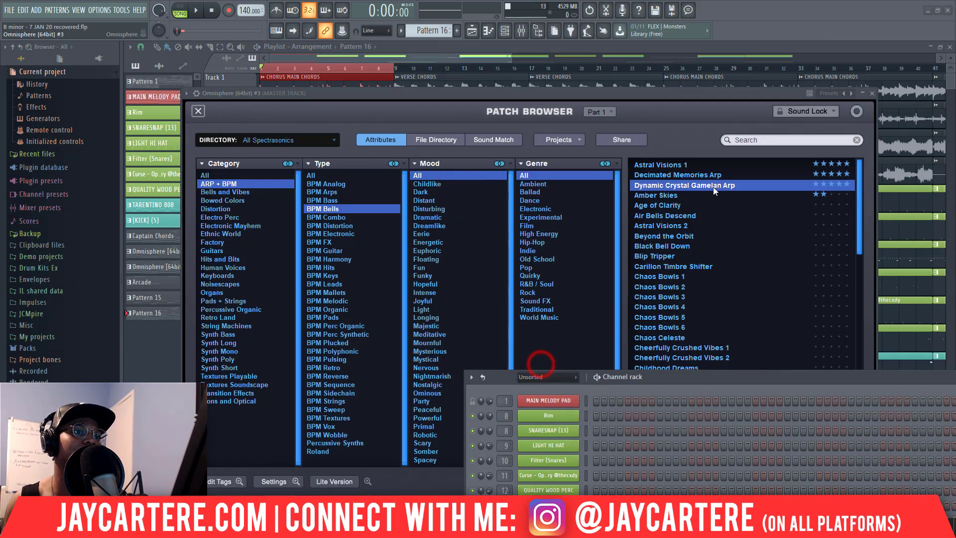
click(871, 94)
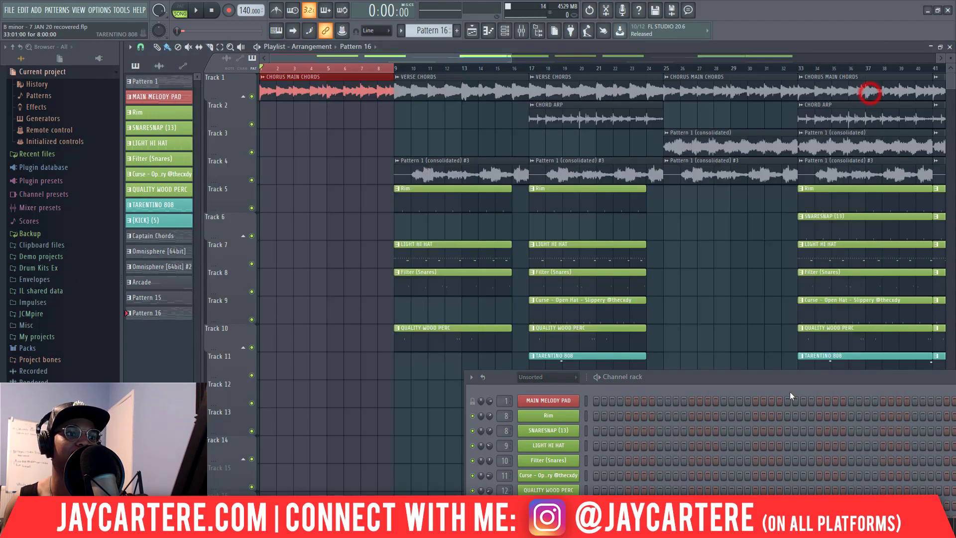
Switch playback to pattern mode and play Pattern 16 on its own.
drag(794, 378, 540, 196)
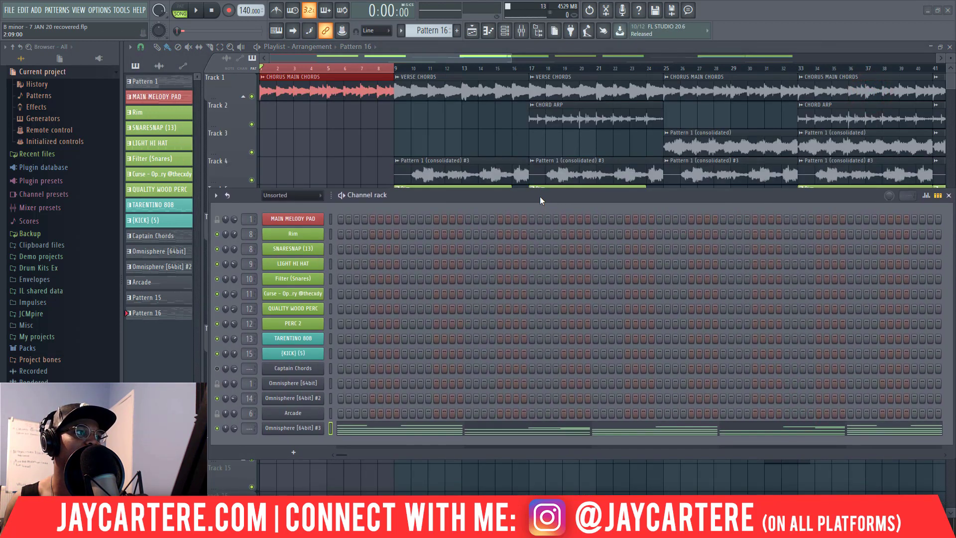
click(181, 10)
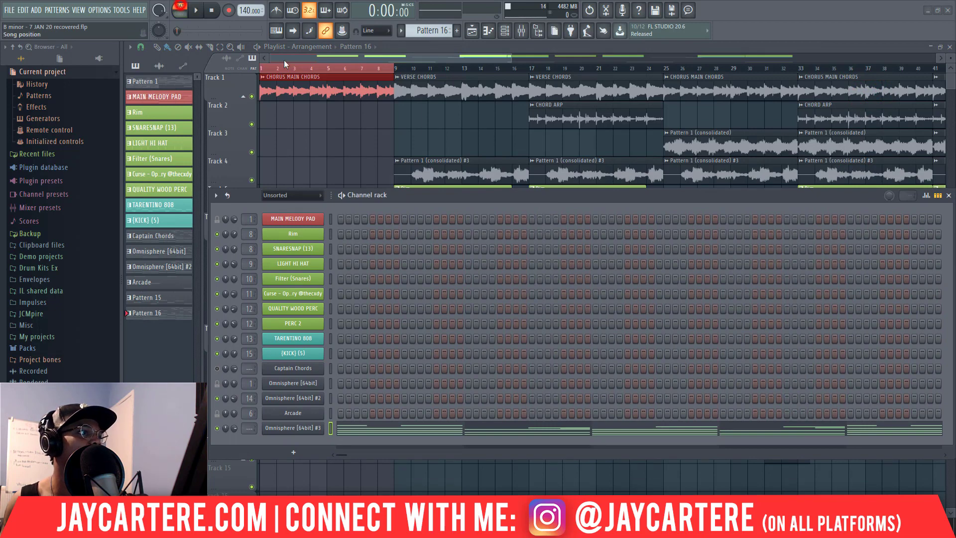
key(space)
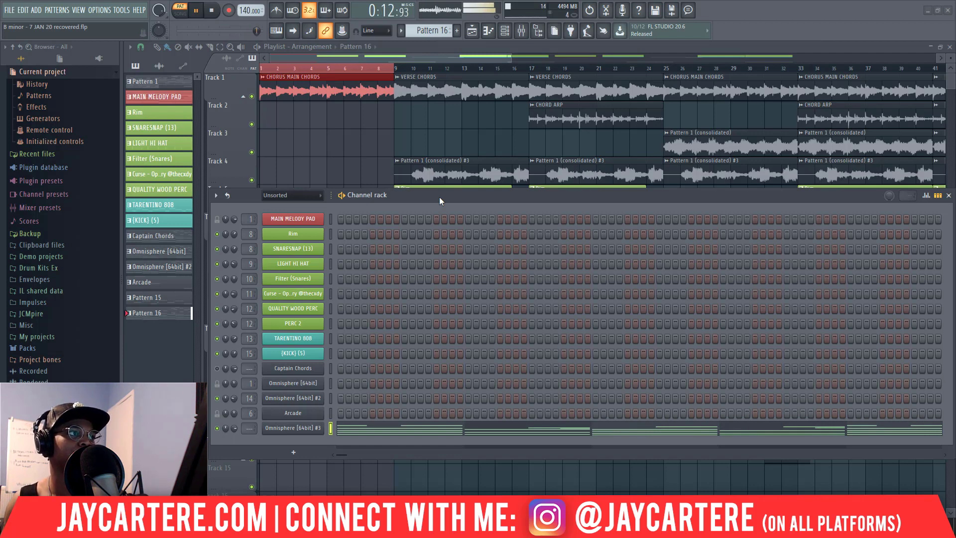
key(space)
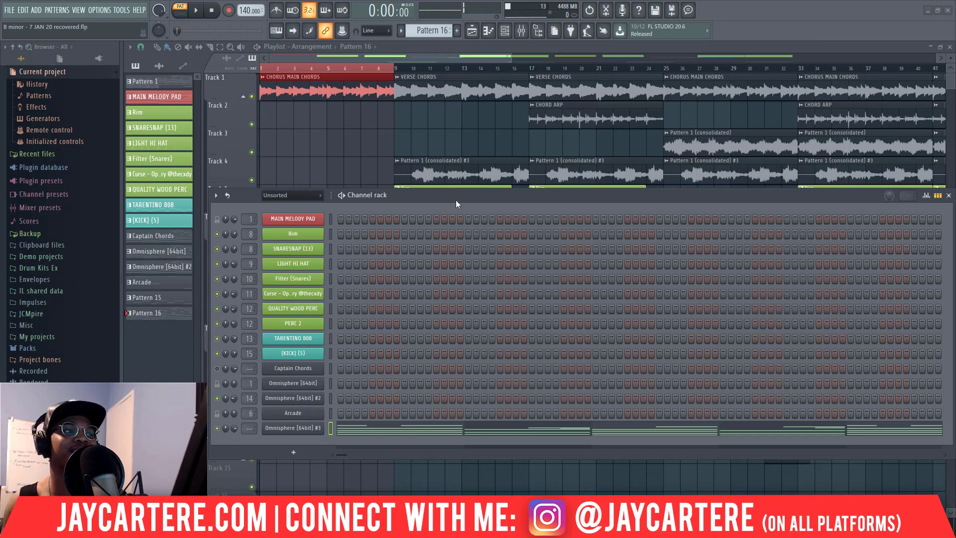
Route the Omnisphere [64bit] #3 channel to mixer track 2, CHORD ARP, and enlarge the mixer to show all its tracks and effects.
drag(247, 431, 247, 427)
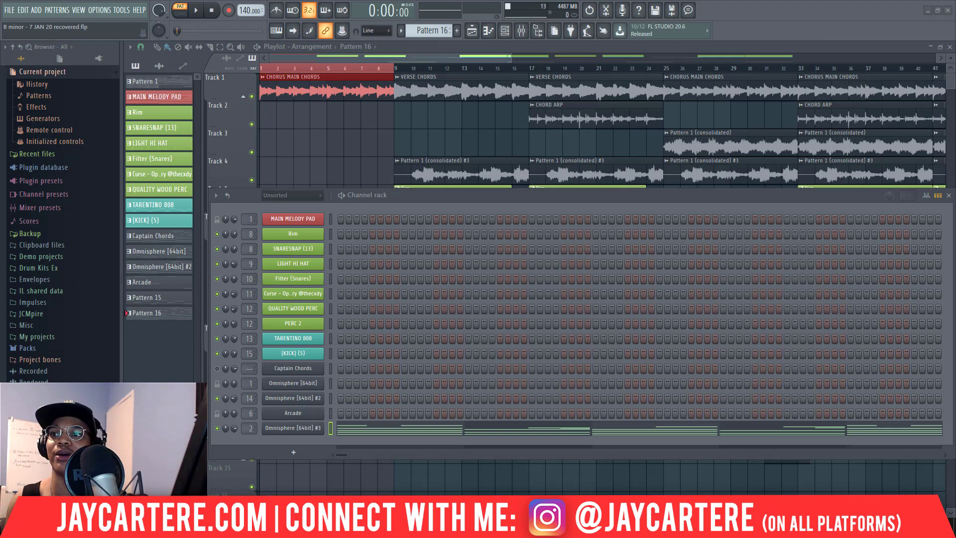
drag(955, 98, 250, 71)
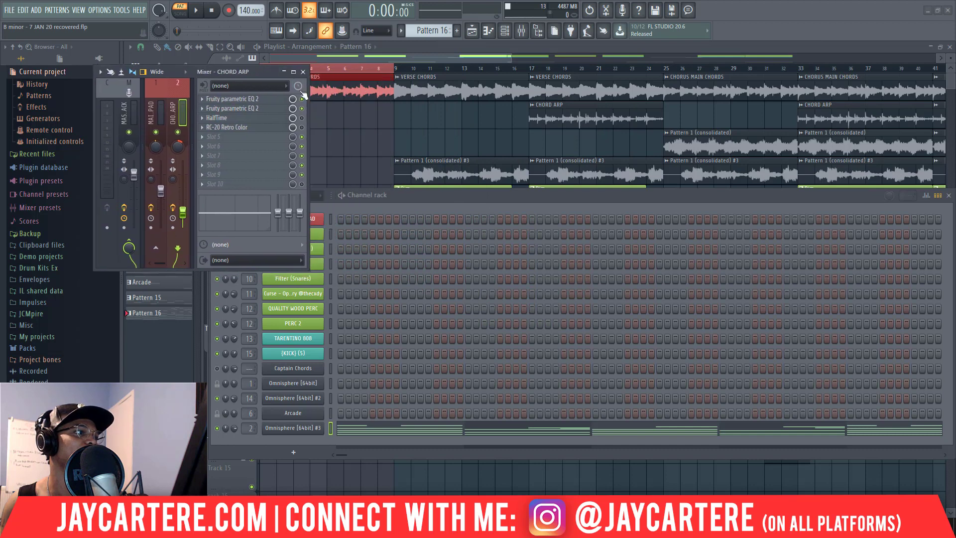
drag(307, 270, 954, 511)
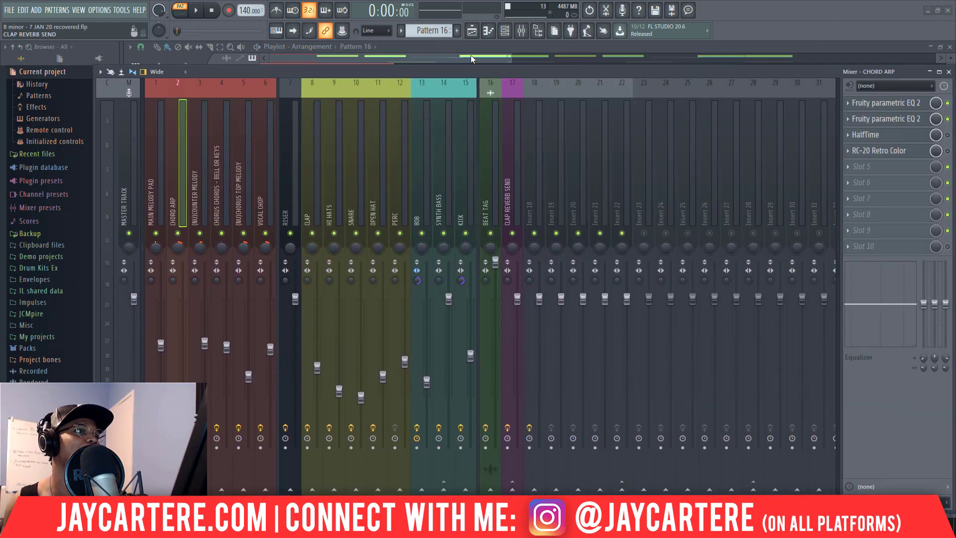
drag(461, 71, 386, 48)
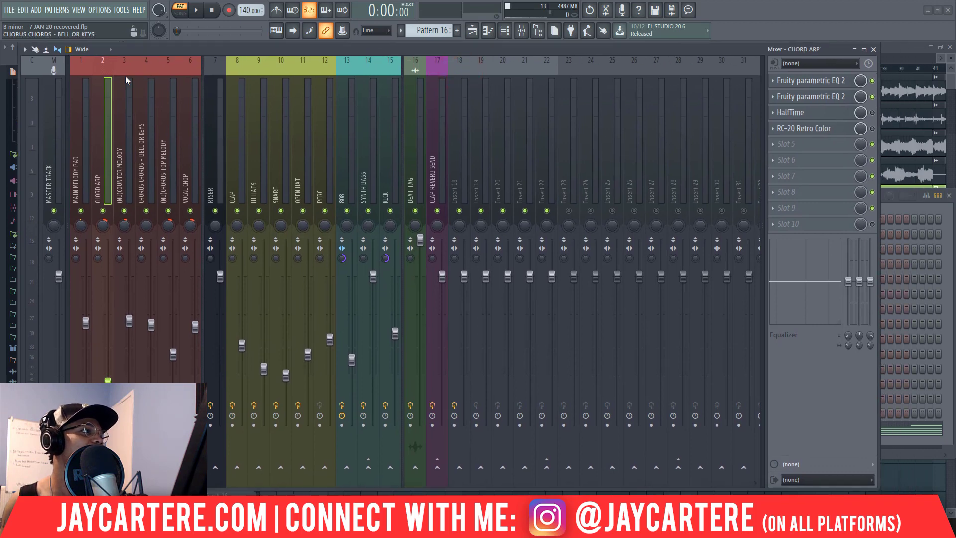
mouse_move(141, 47)
mouse_down()
mouse_move(179, 48)
mouse_move(151, 47)
mouse_up()
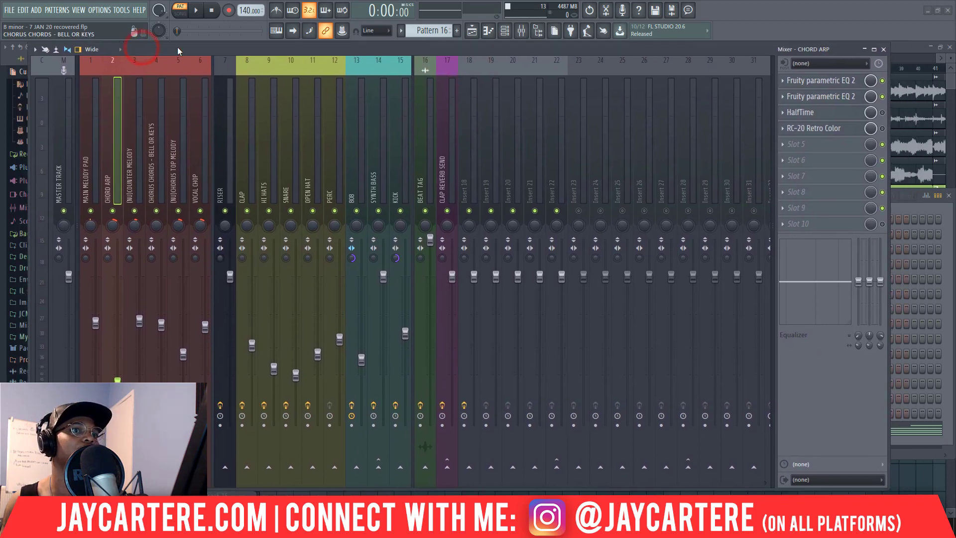
Open both Fruity parametric EQ 2 effects of the CHORD ARP track side by side and play the pattern to examine their frequency curves.
click(846, 81)
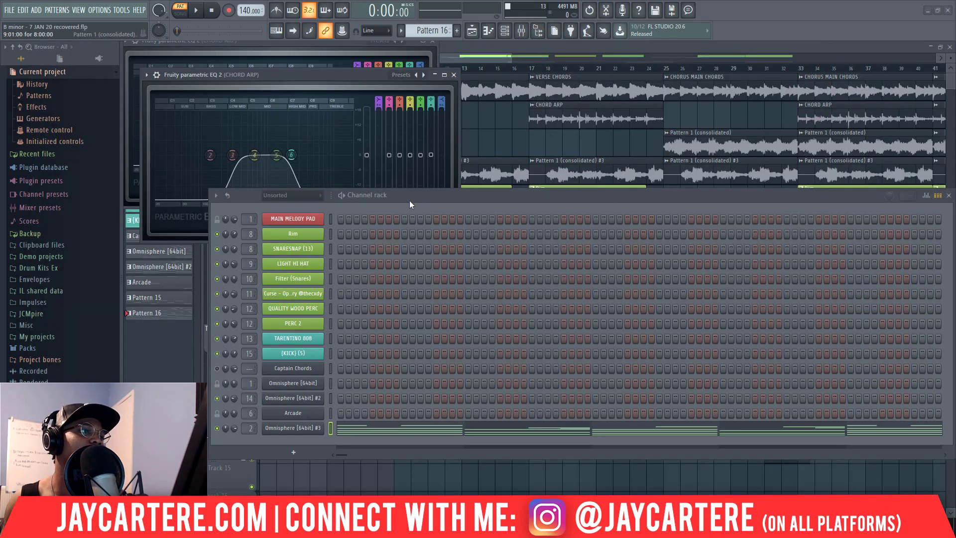
drag(409, 199, 400, 262)
drag(290, 76, 556, 76)
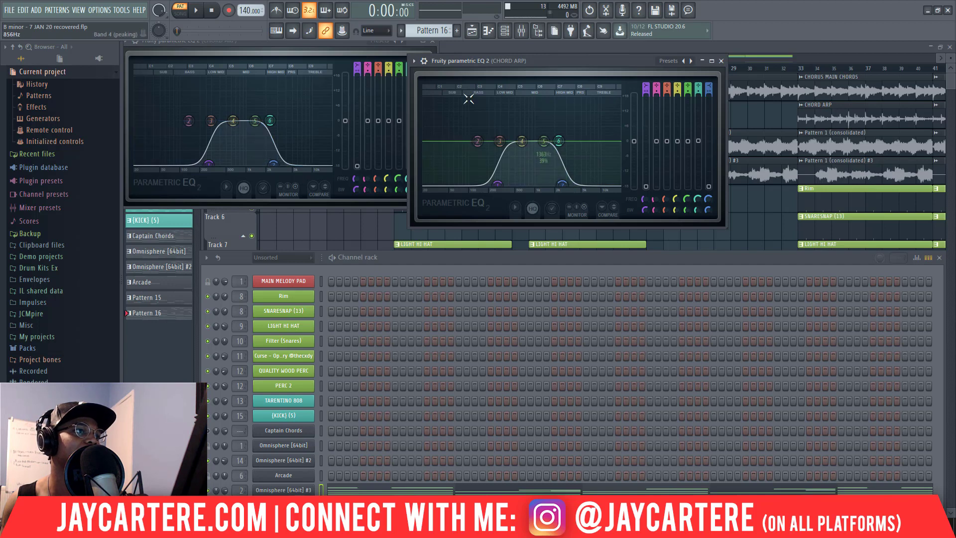
drag(545, 64, 537, 82)
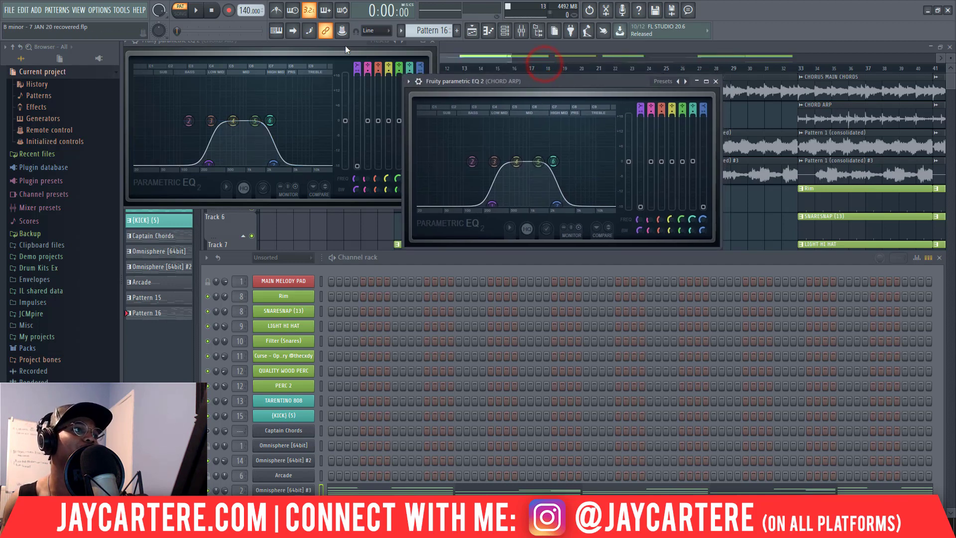
drag(341, 43, 336, 58)
drag(497, 255, 462, 181)
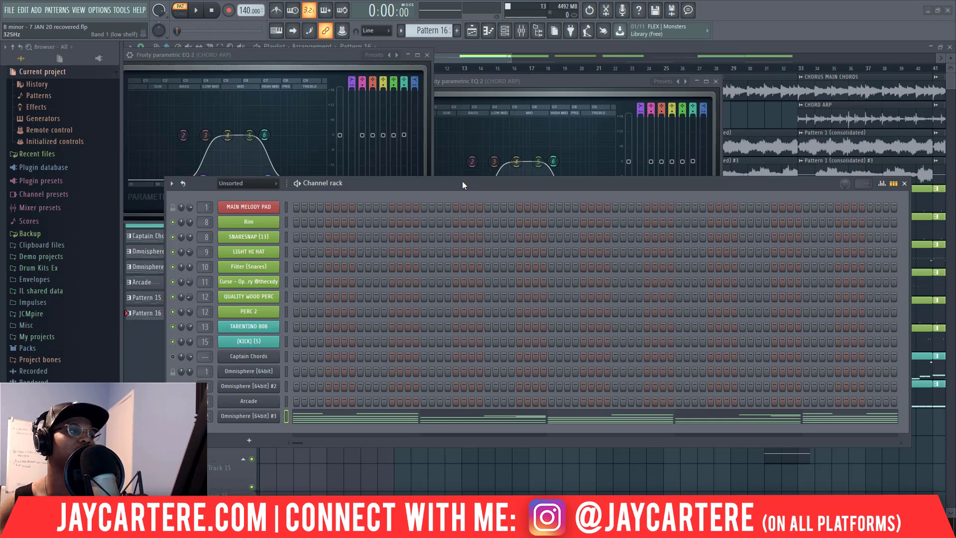
key(space)
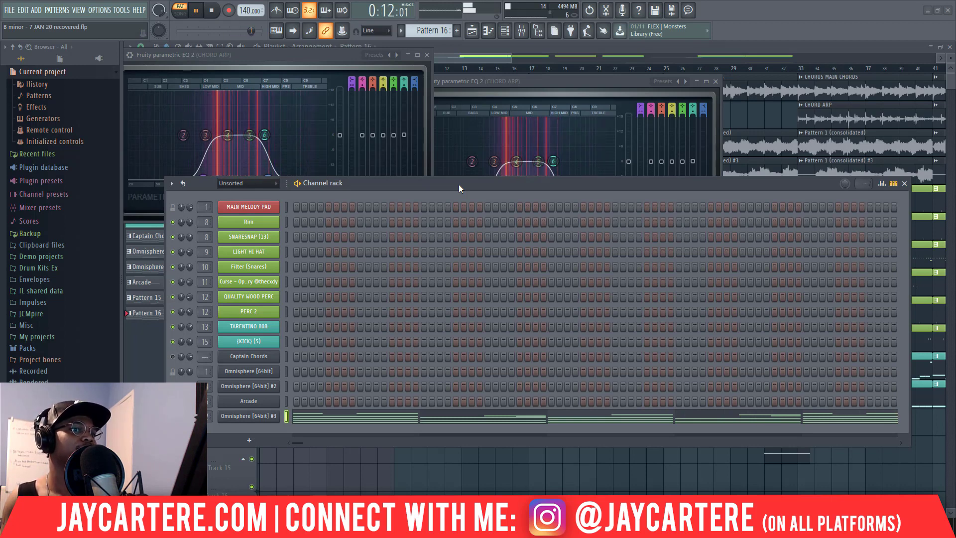
Stop playback, close both Fruity parametric EQ 2 windows and reposition the channel rack.
key(space)
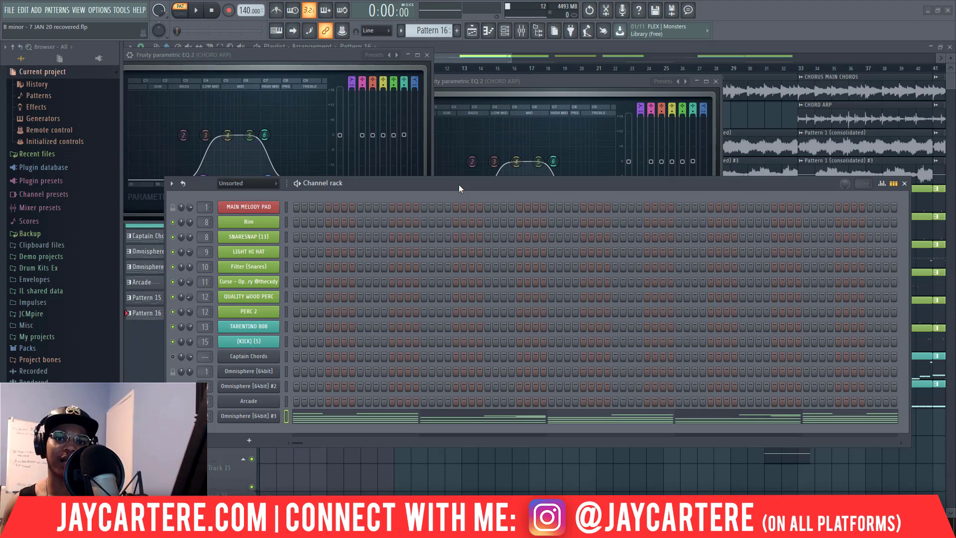
click(427, 56)
click(716, 81)
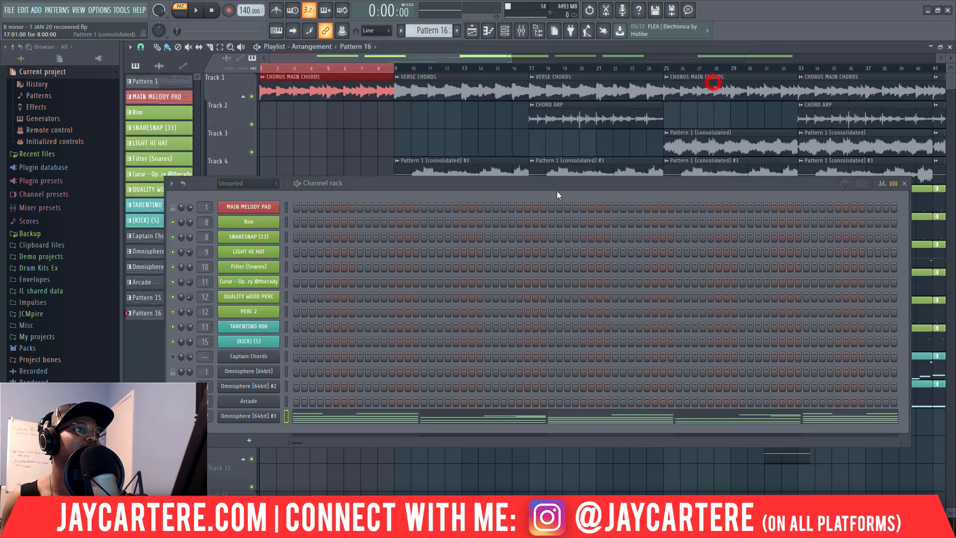
drag(521, 183, 520, 140)
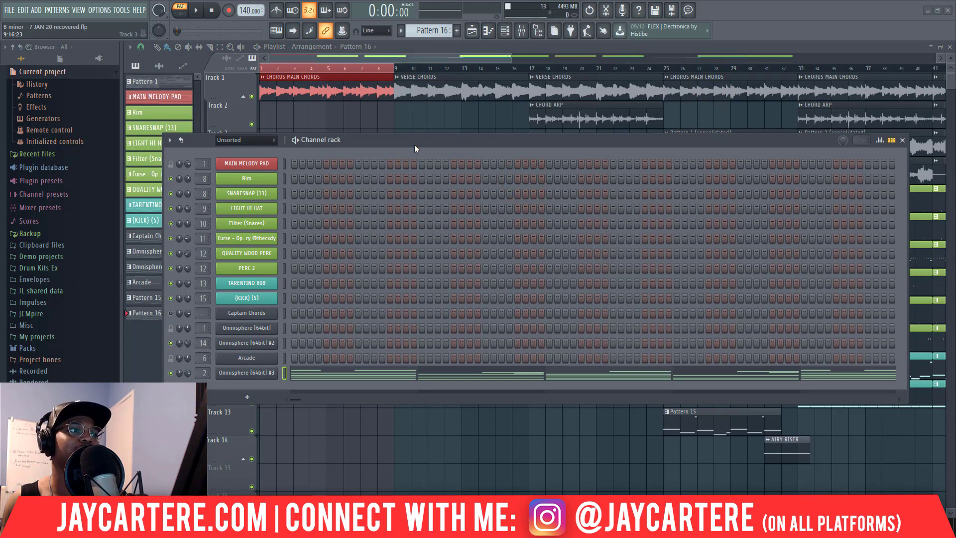
drag(415, 145, 399, 129)
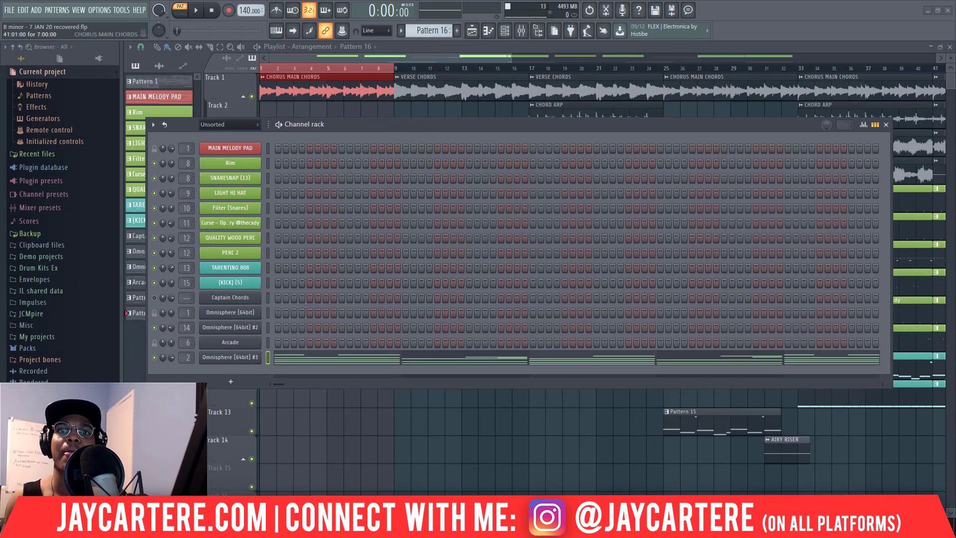
Turn on the HalfTime and RC-20 Retro Color effects of the CHORD ARP mixer track.
key(F9)
drag(379, 91, 263, 88)
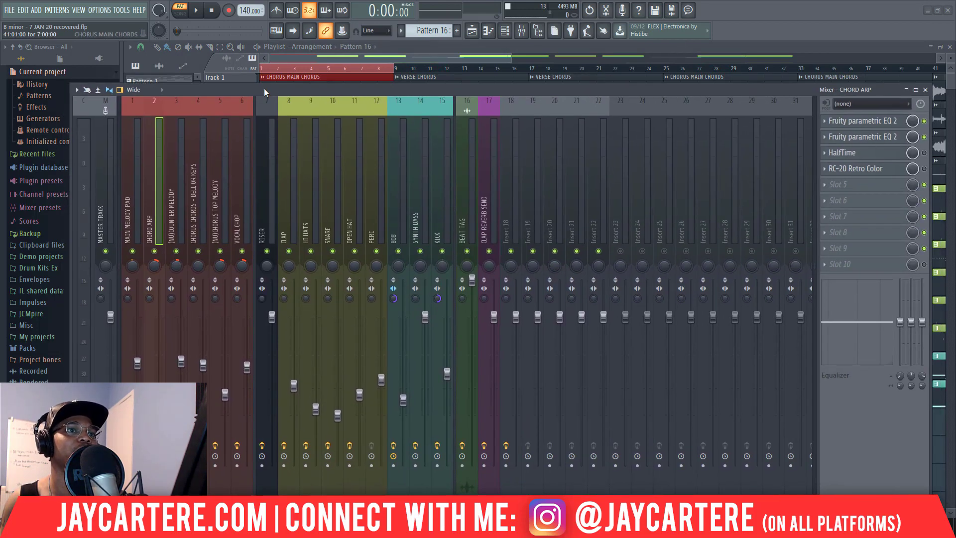
click(925, 153)
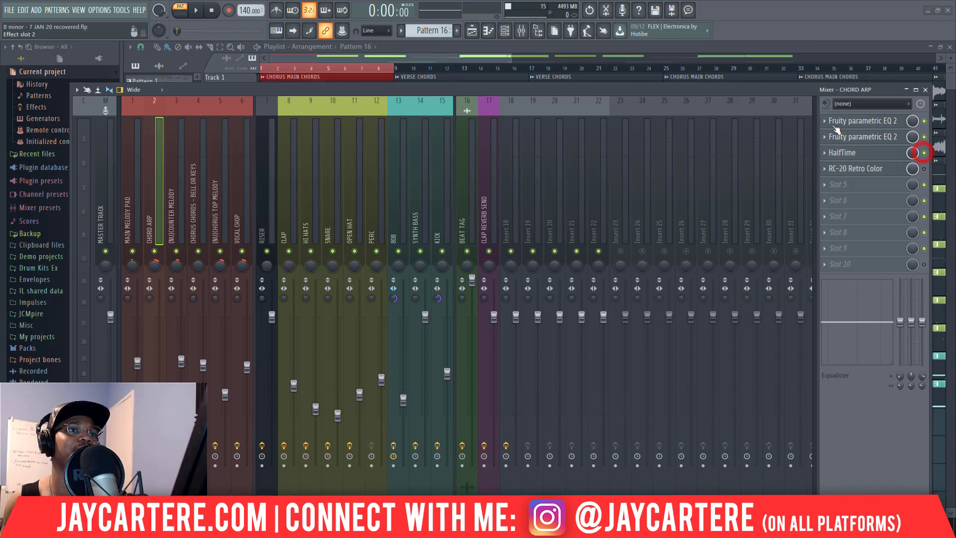
click(925, 169)
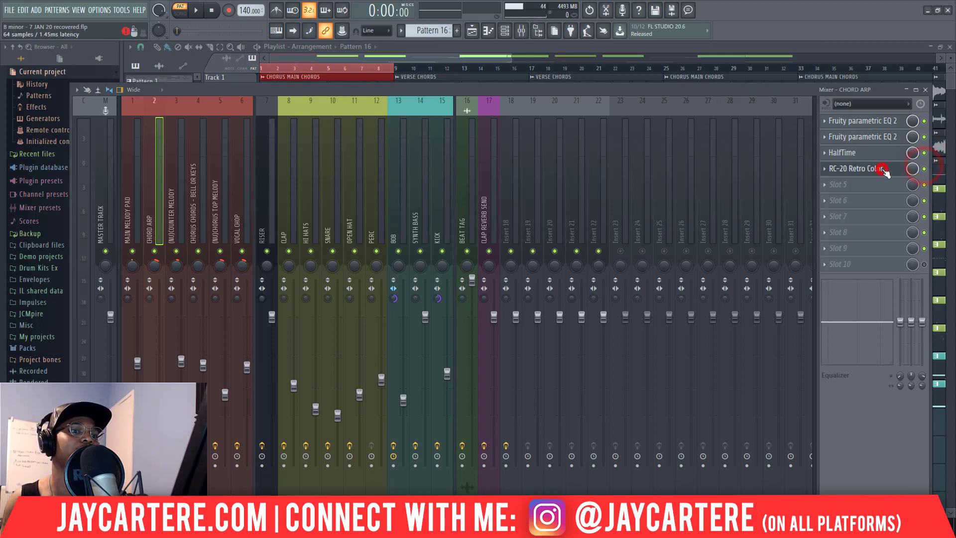
Open the CHORD ARP track's RC-20 Retro Color and clear the other windows away from it to examine its Vinyl 2 preset.
drag(347, 88, 544, 158)
drag(445, 130, 744, 207)
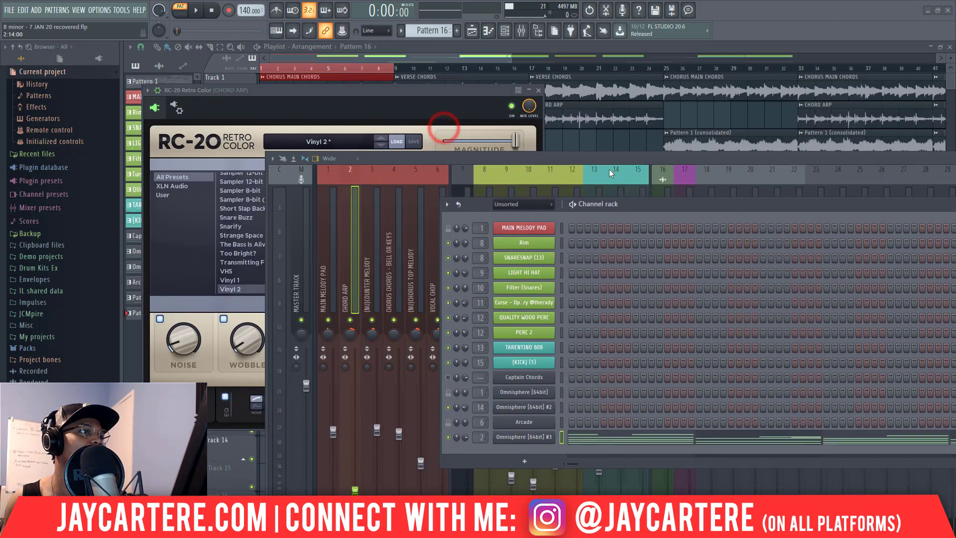
drag(491, 157, 707, 206)
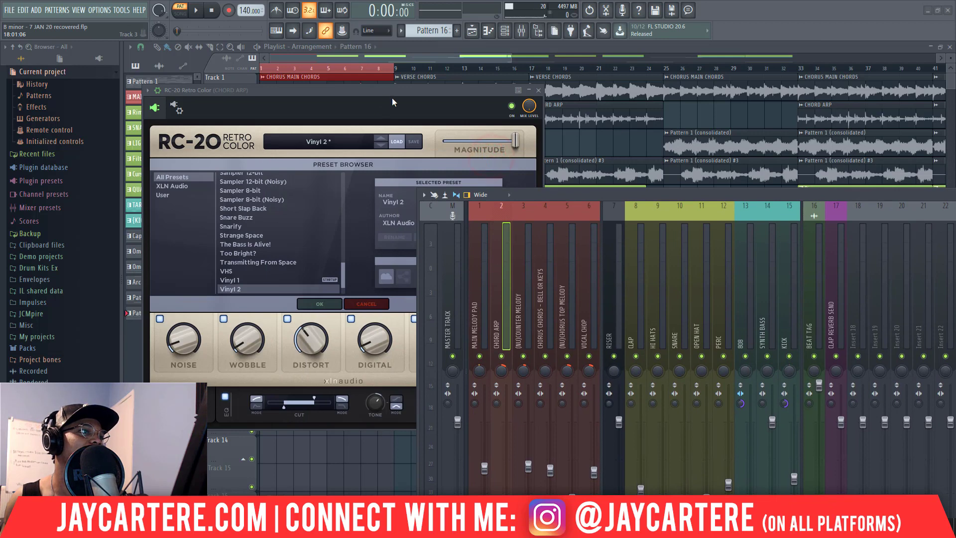
drag(393, 89, 363, 86)
drag(544, 194, 786, 227)
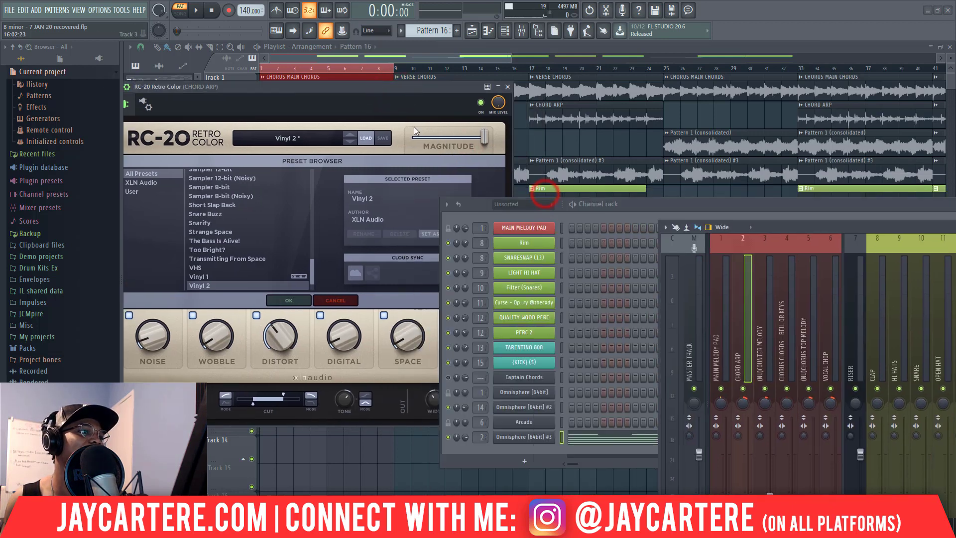
drag(376, 102, 473, 102)
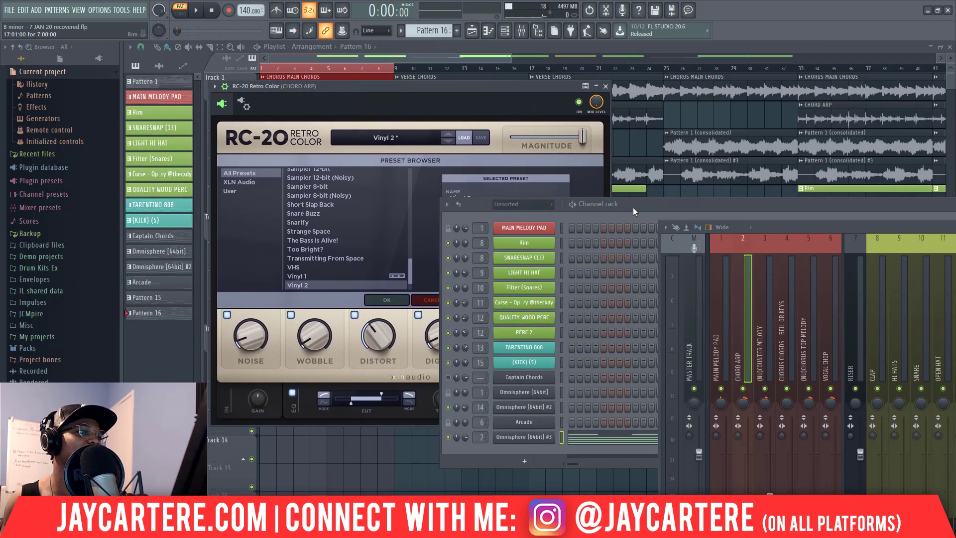
drag(633, 208, 845, 202)
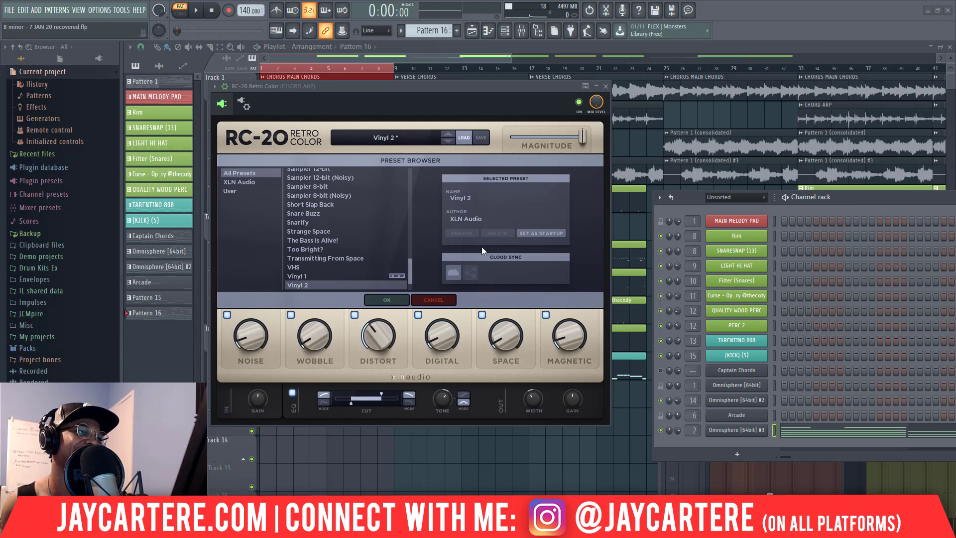
drag(848, 204, 818, 205)
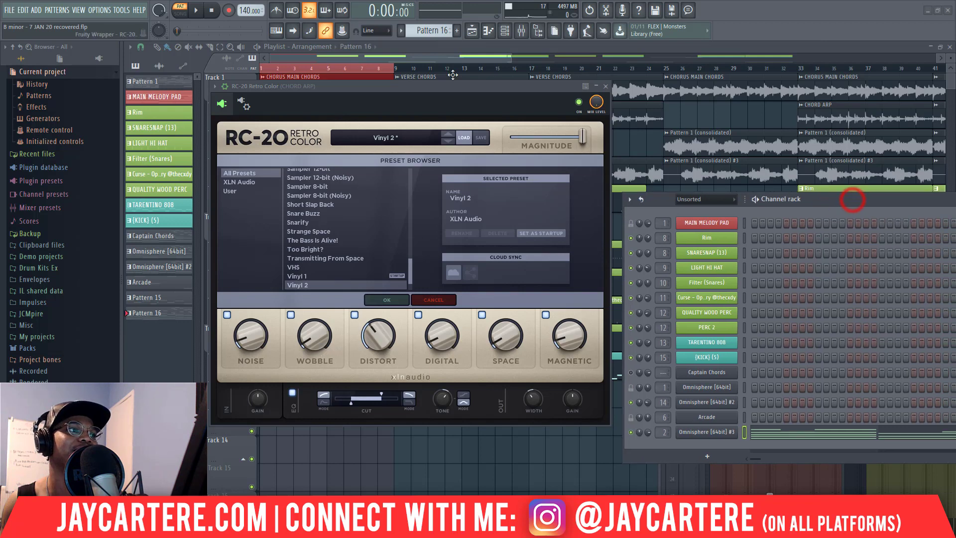
drag(522, 91, 525, 89)
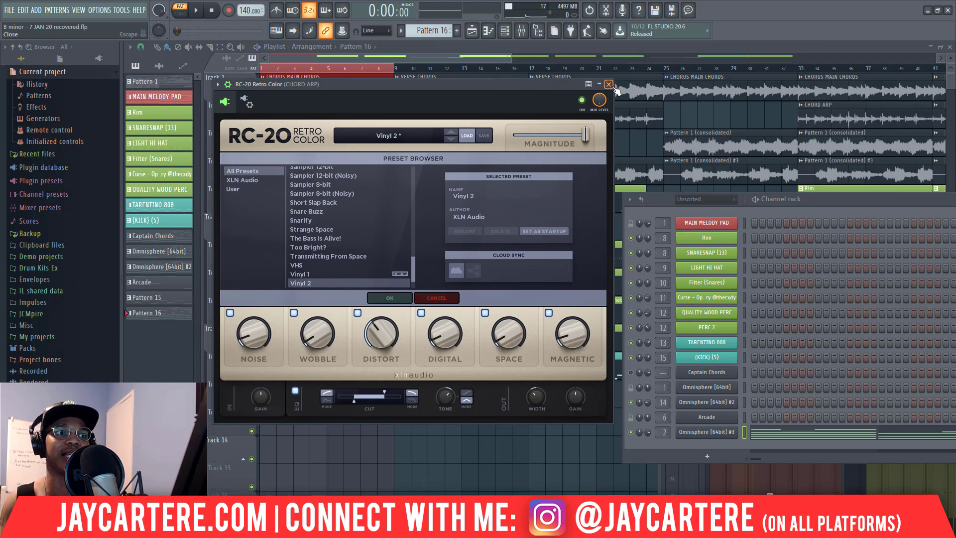
Play Pattern 16 briefly to hear the chord arp through HalfTime and RC-20 Retro Color.
drag(830, 201, 758, 204)
key(space)
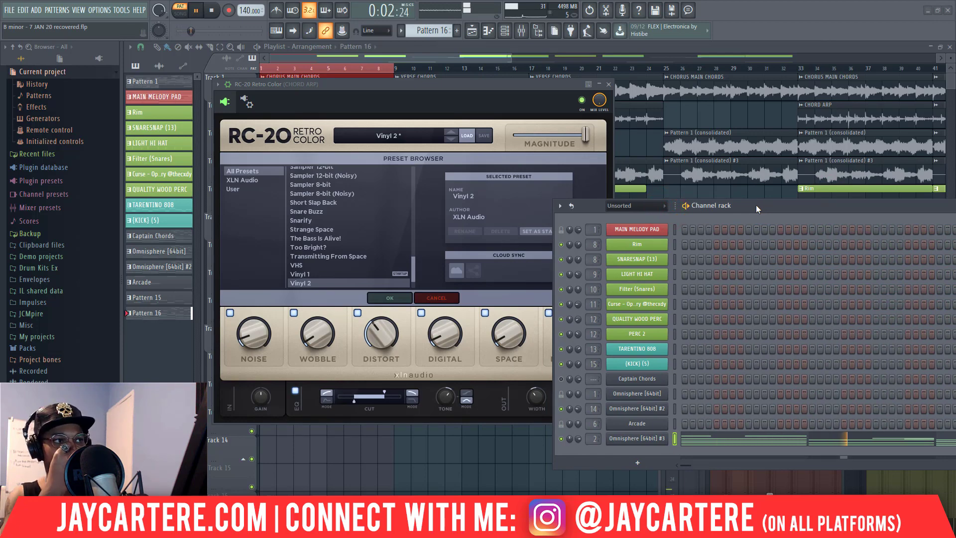
key(space)
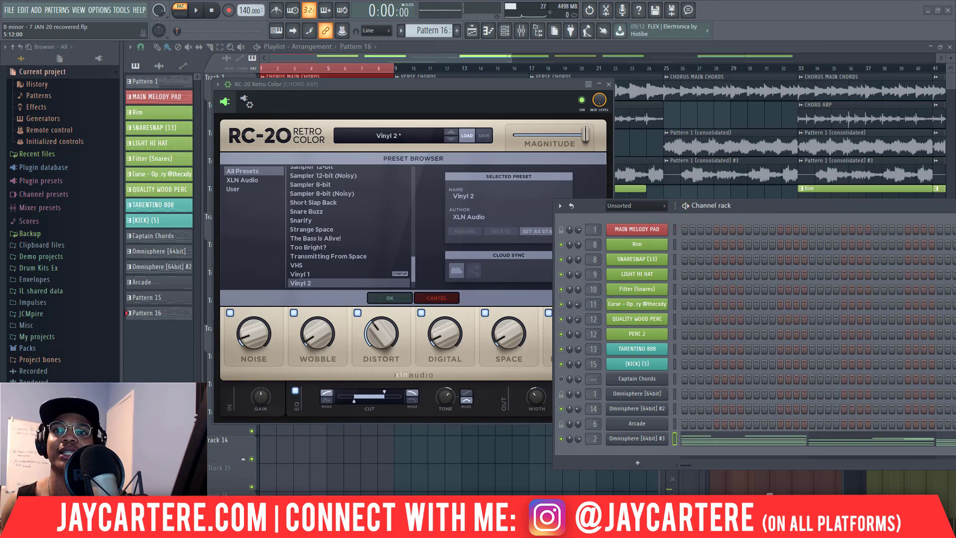
Add a second RC-20 Retro Color with the Vinyl 2 settings in slot 5 of CHORD ARP and turn off the first one.
key(F9)
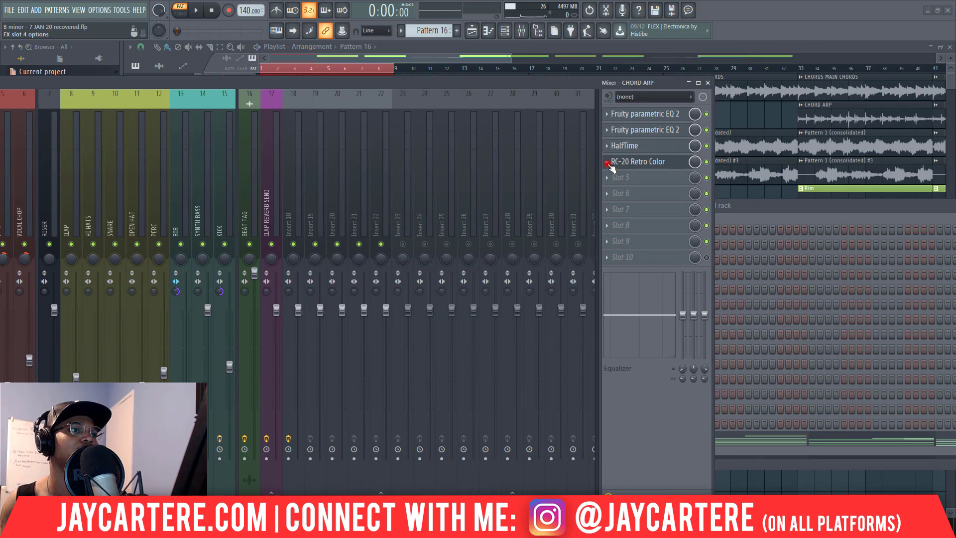
click(609, 163)
click(631, 222)
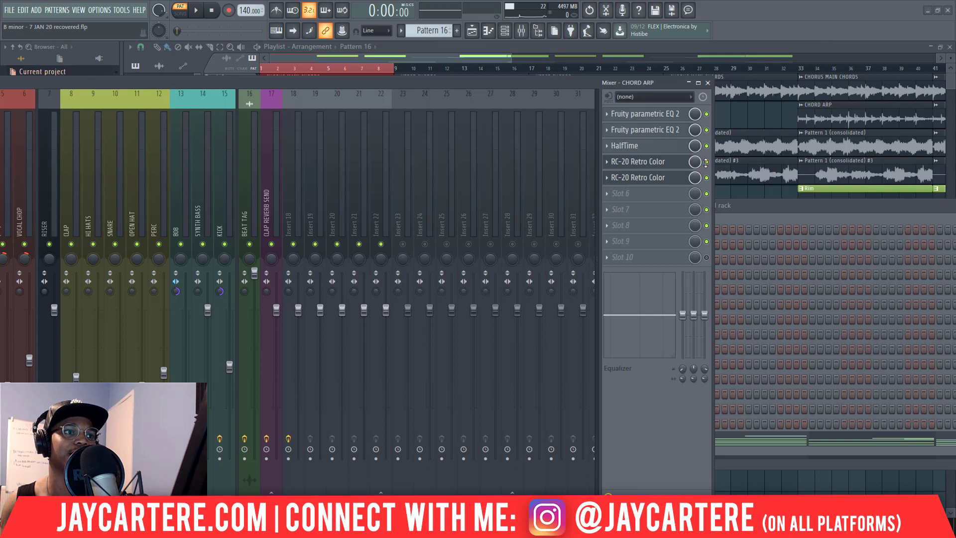
click(707, 161)
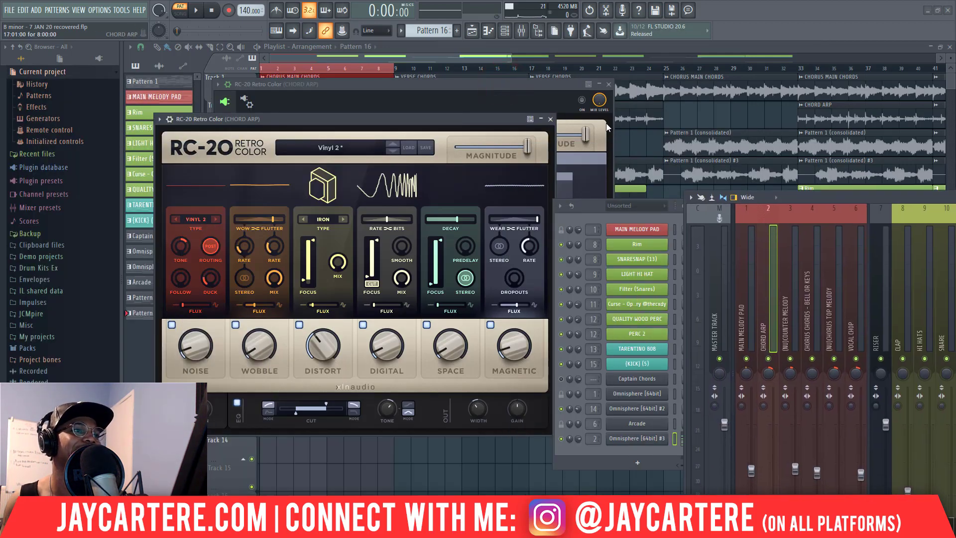
click(610, 84)
Play Pattern 16 with the second RC-20 Retro Color in view and lower the channel volume of Omnisphere [64bit] #3.
drag(486, 118, 474, 106)
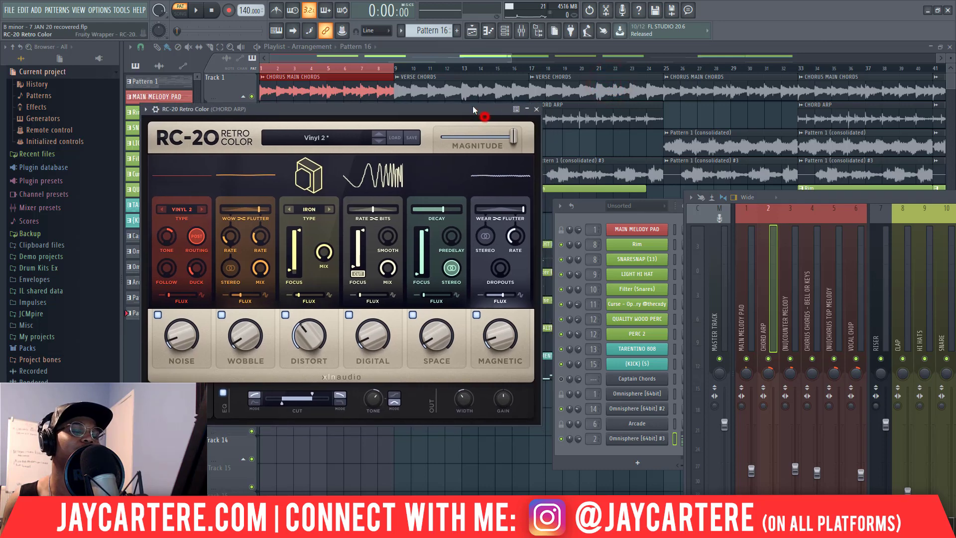
drag(804, 212, 955, 104)
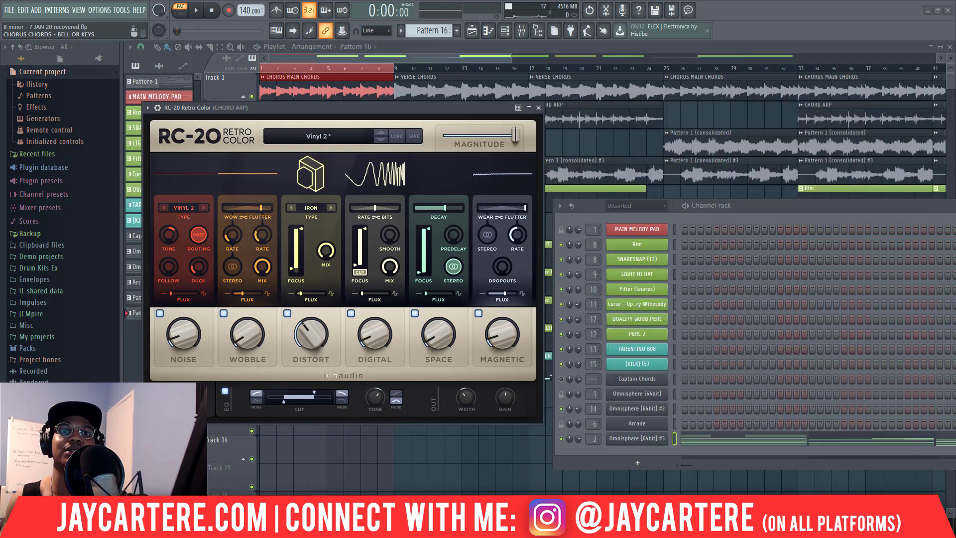
key(space)
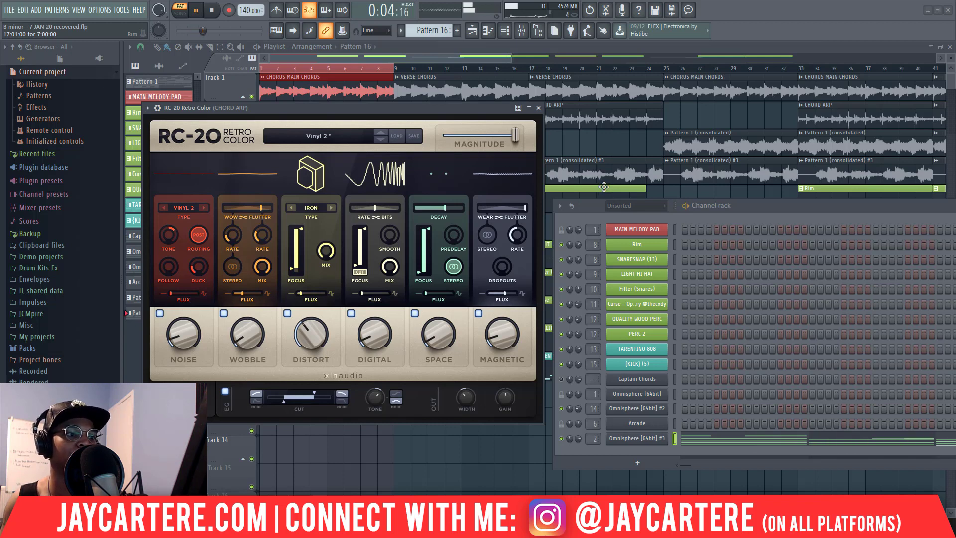
click(578, 439)
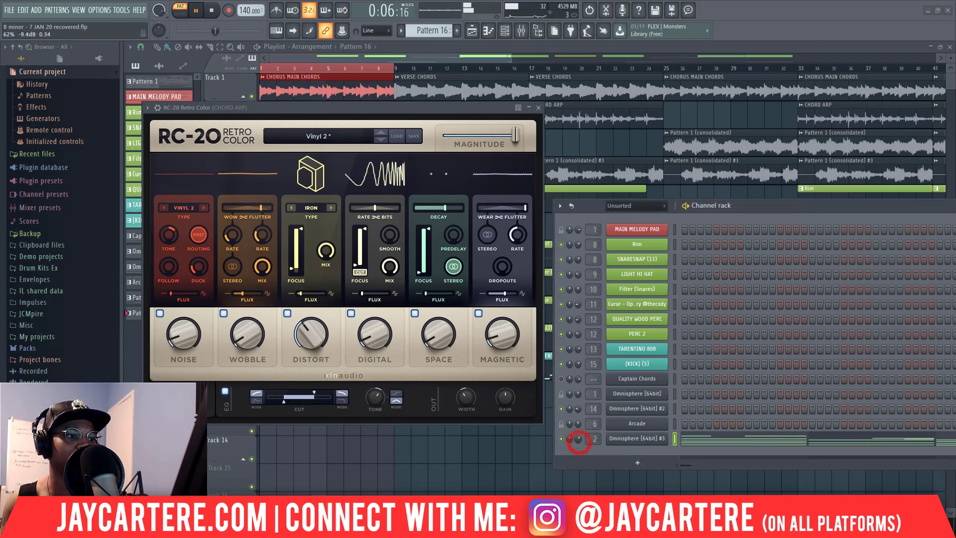
drag(579, 439, 579, 445)
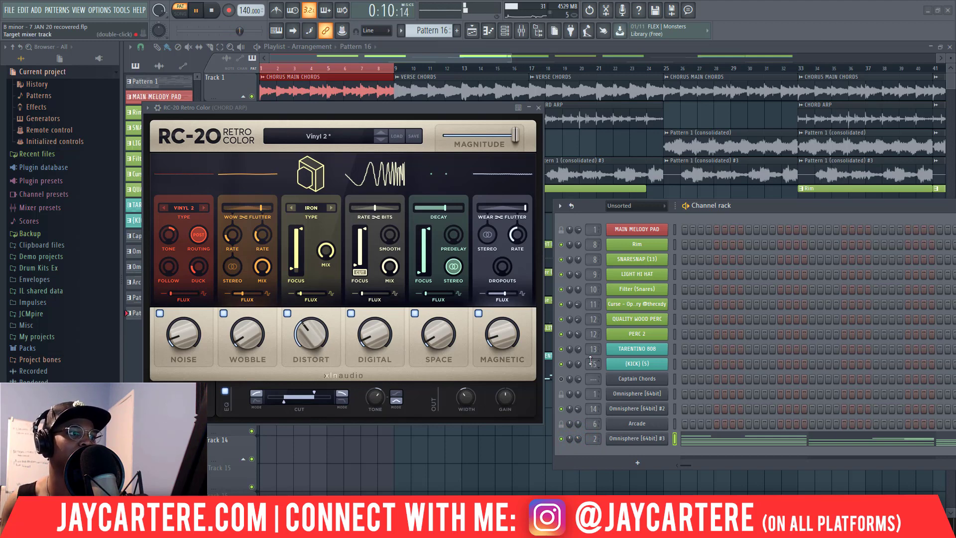
click(540, 108)
drag(777, 207, 381, 193)
key(space)
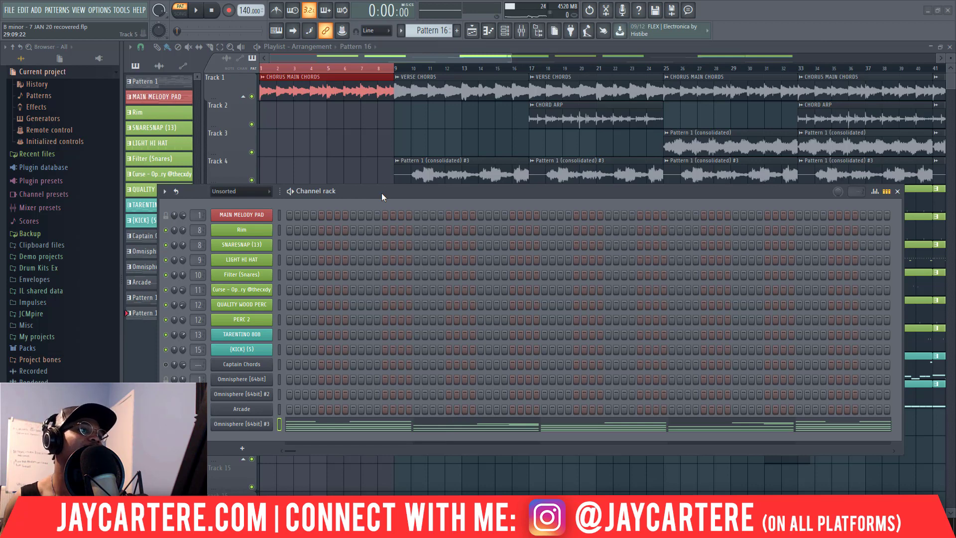
Examine a longer stretch of the arrangement in the playlist, up to about bar 77.
drag(382, 193, 439, 354)
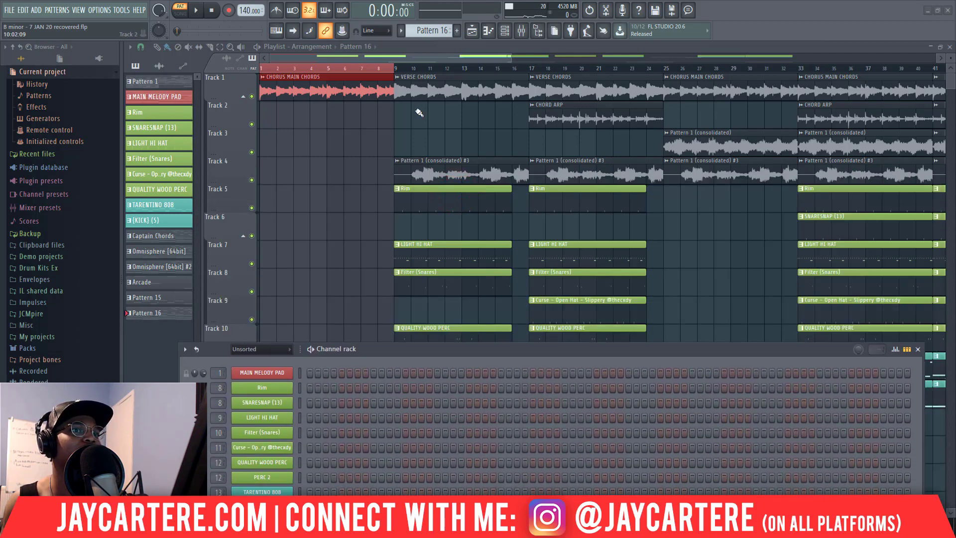
drag(511, 55, 724, 55)
drag(525, 353, 570, 200)
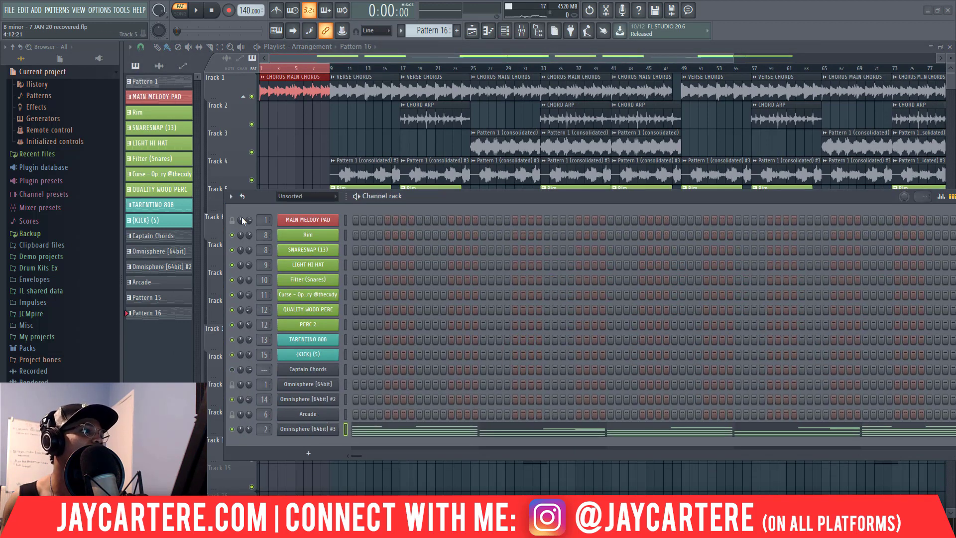
Select the Arcade pattern and open the Arcade channel's plugin with the channel rack moved out of its way.
click(158, 282)
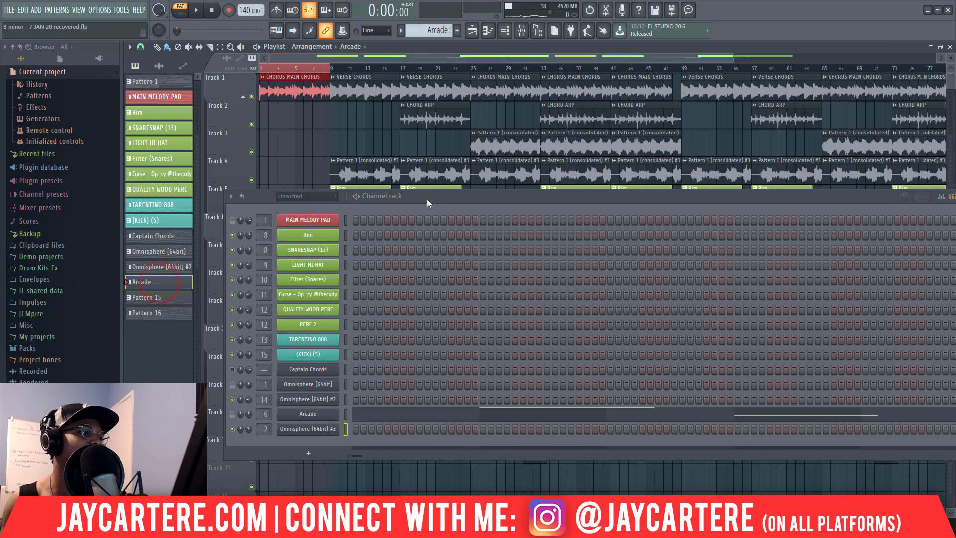
drag(426, 198, 429, 144)
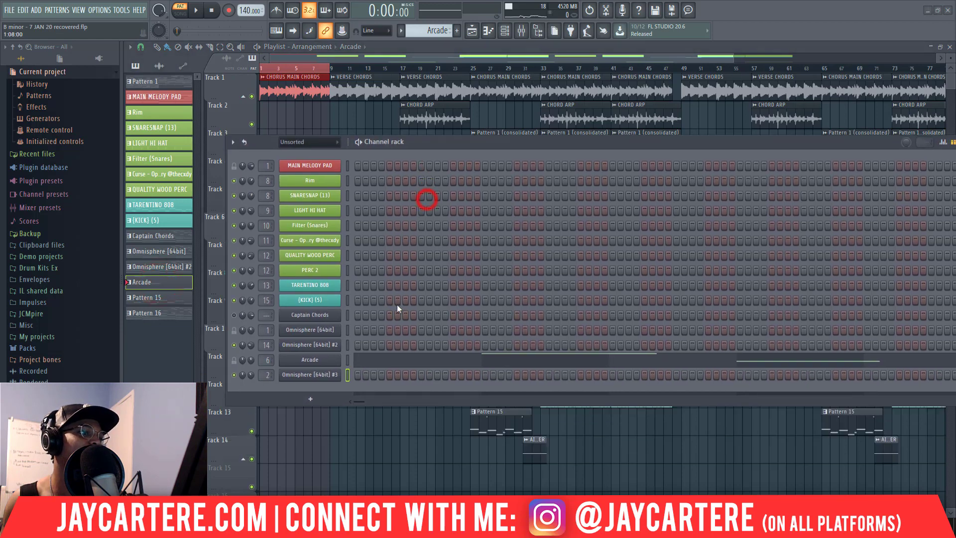
click(315, 362)
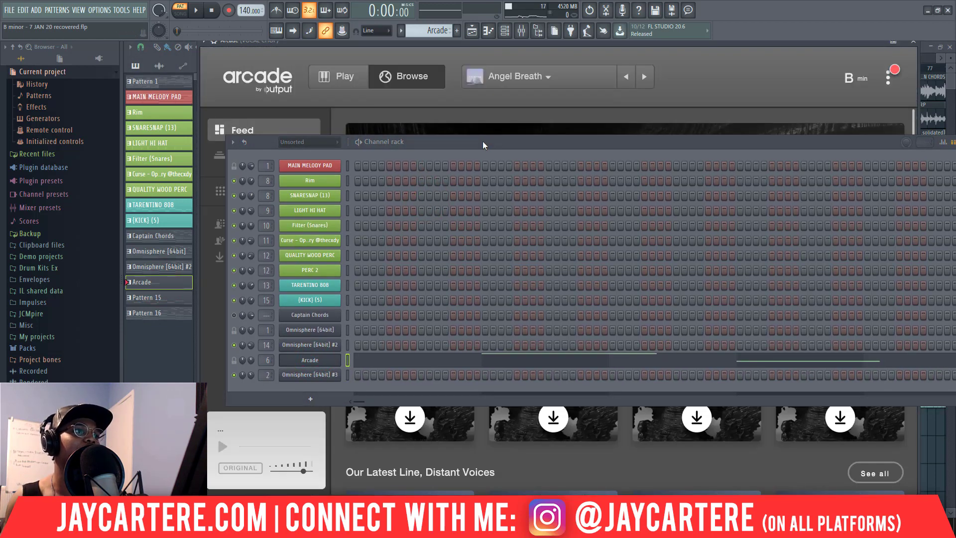
drag(483, 142, 948, 313)
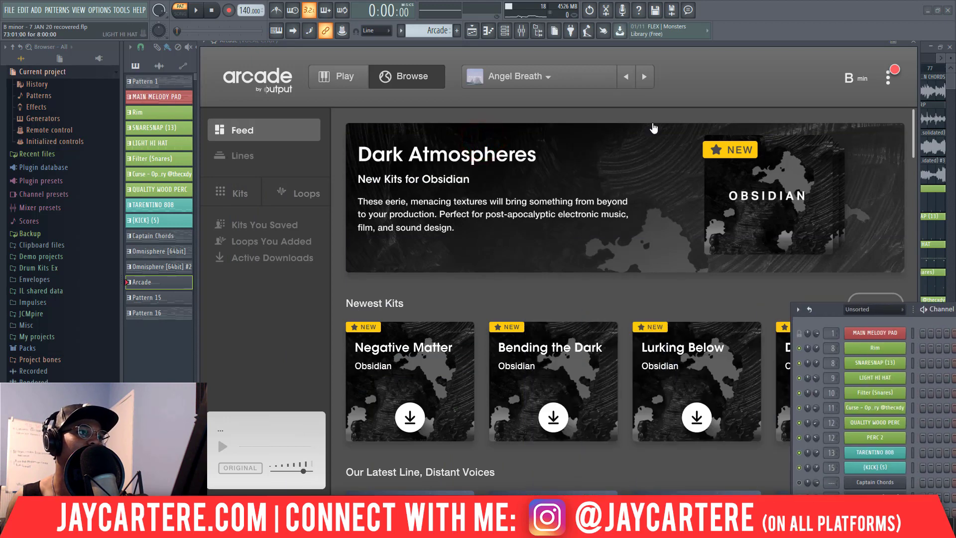
Look through Arcade's kit list and browse feed, and return to the Angel Breath kit's Play view.
click(507, 76)
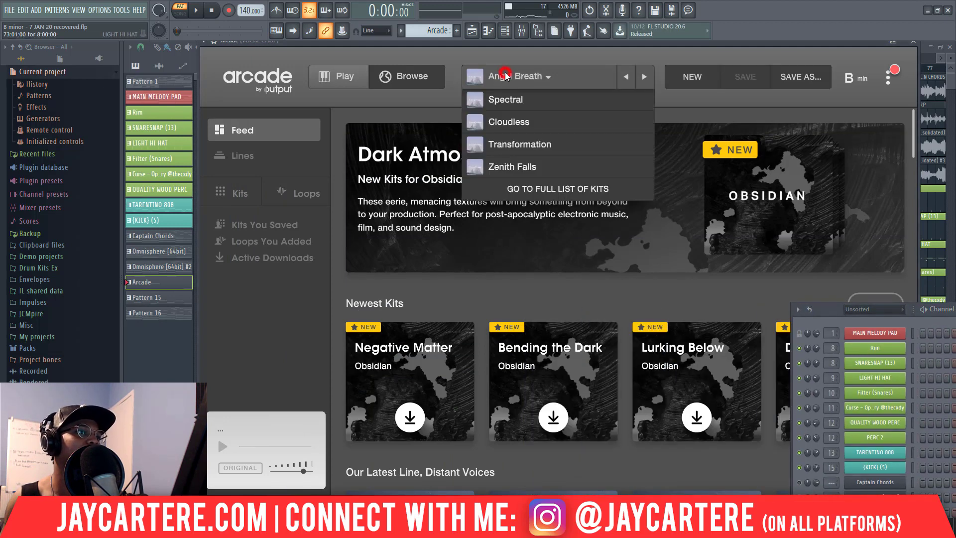
click(513, 75)
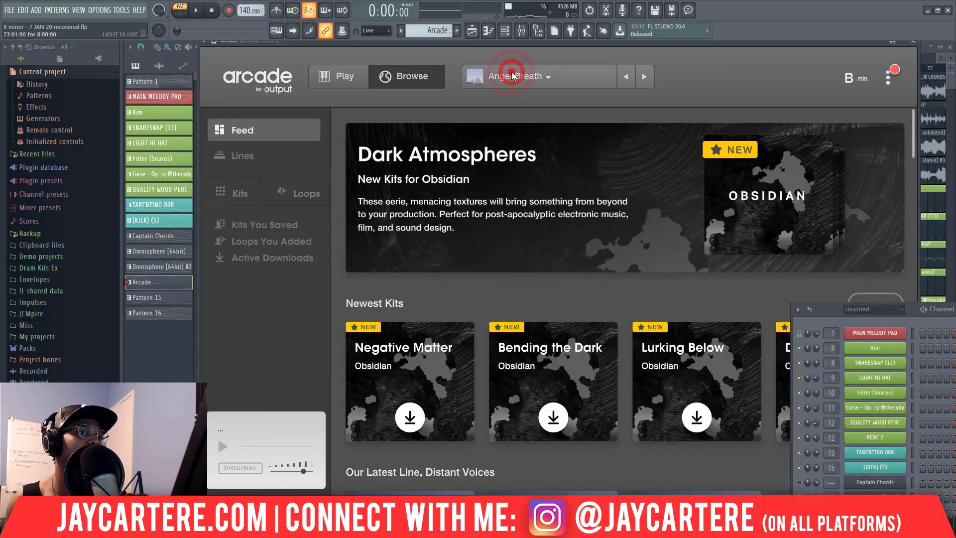
scroll(454, 427, down, 6)
scroll(454, 427, up, 5)
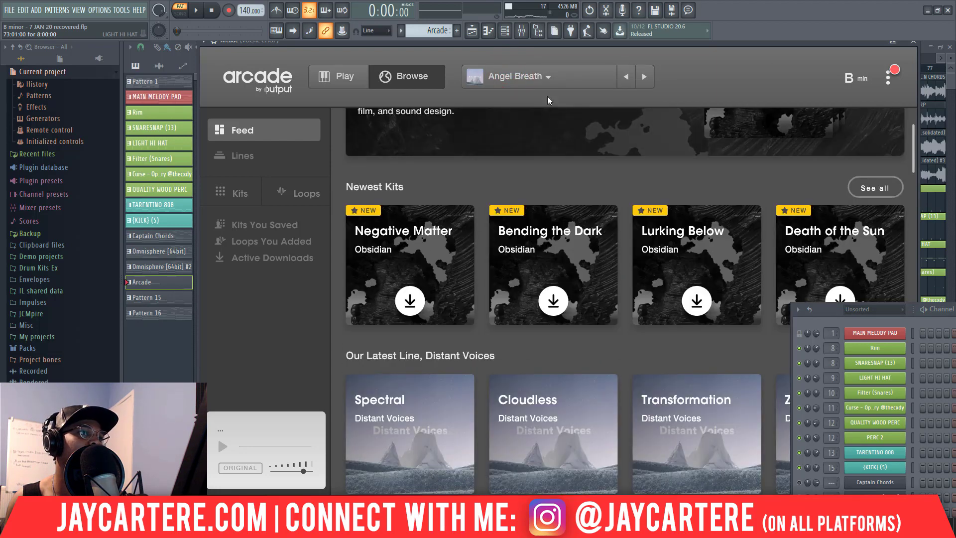
click(513, 74)
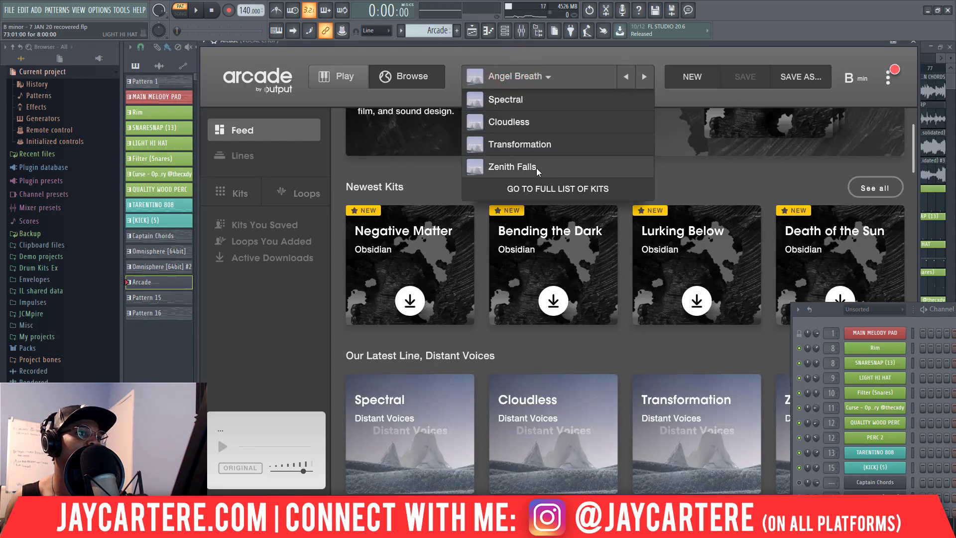
click(507, 72)
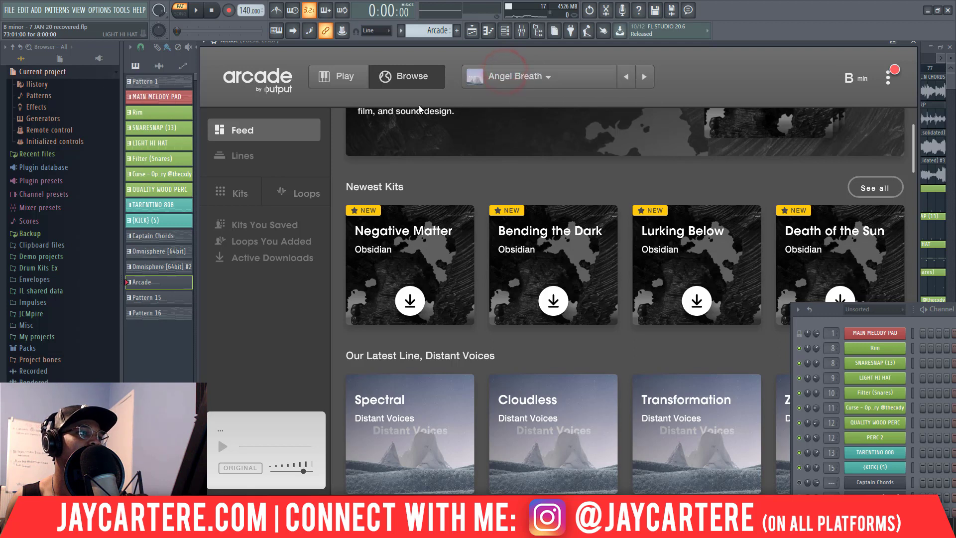
click(344, 76)
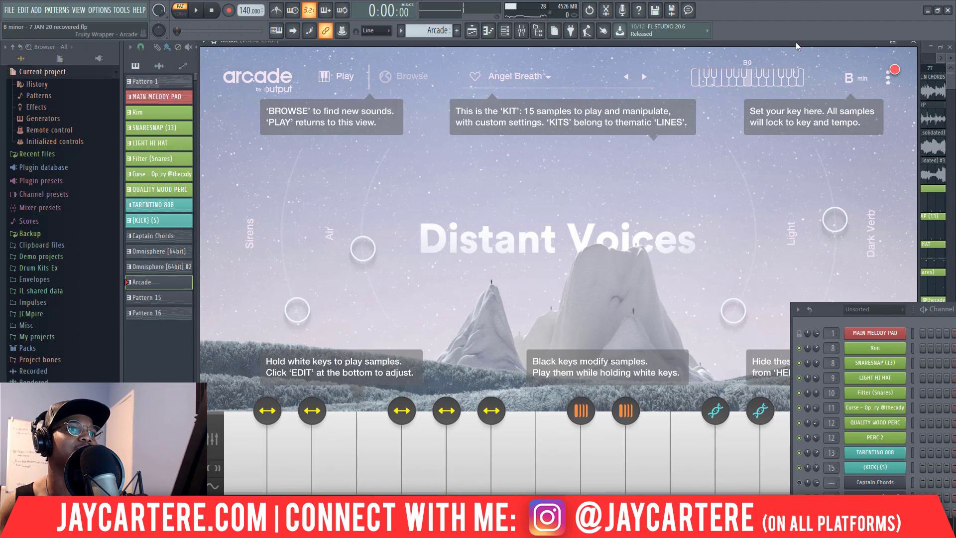
Close the Arcade plugin and reopen it from the Arcade channel in the channel rack.
drag(841, 43, 774, 62)
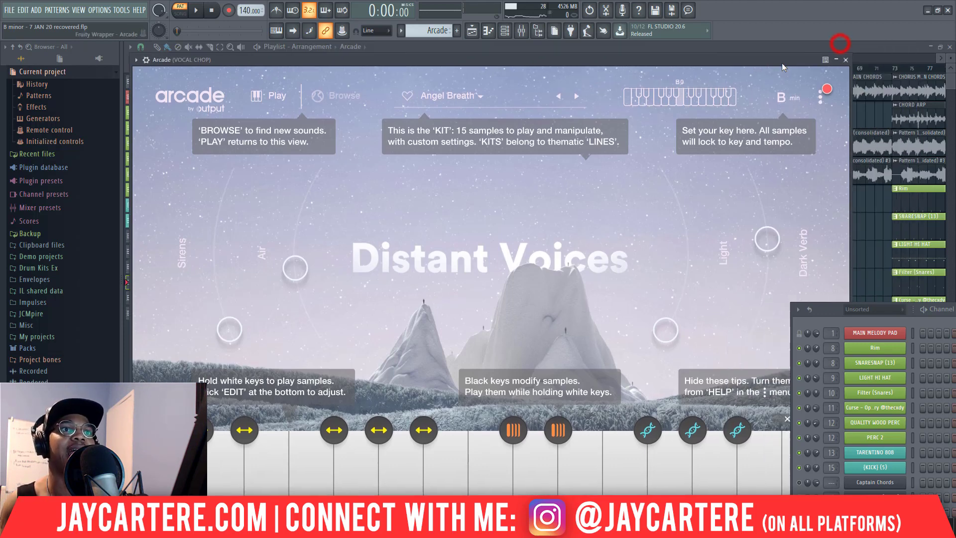
click(844, 59)
drag(822, 313, 374, 161)
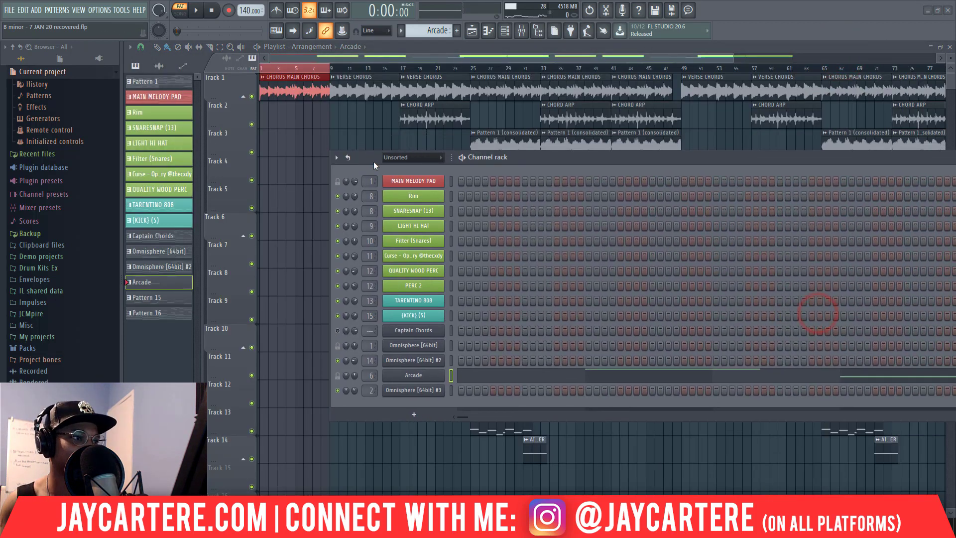
right_click(425, 378)
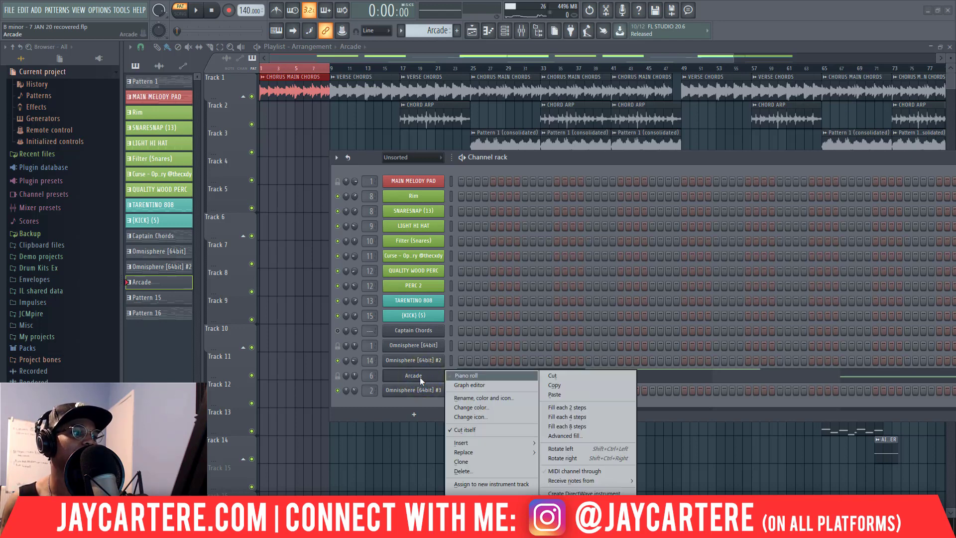
click(419, 377)
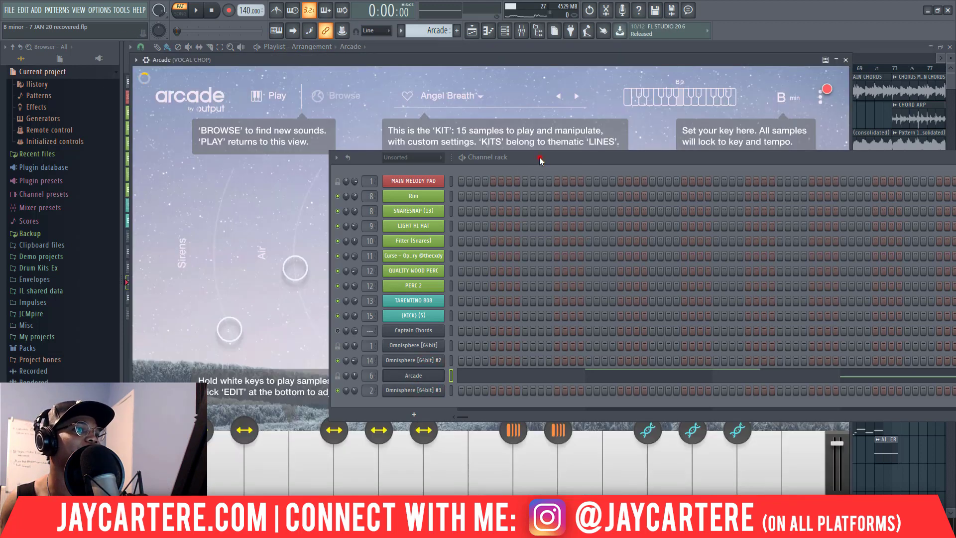
Open the sample editor for Dev Post Vox Wow Phrase 01 in Arcade, with the channel rack moved out of its way.
drag(539, 157, 843, 161)
drag(508, 58, 486, 39)
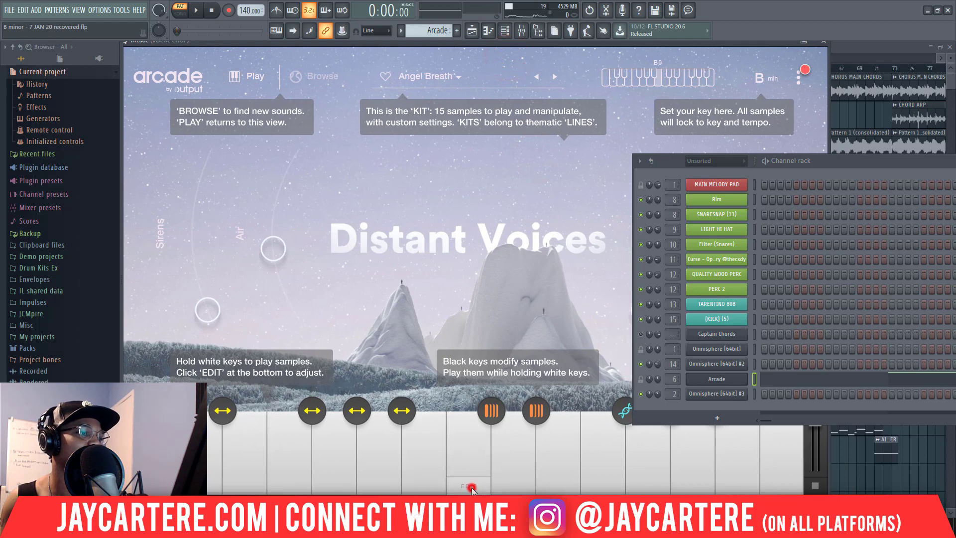
click(472, 490)
Unlock the Arcade channel's active/mute state, turn the channel on, and move the channel rack clear of the sample editor.
drag(822, 160, 793, 175)
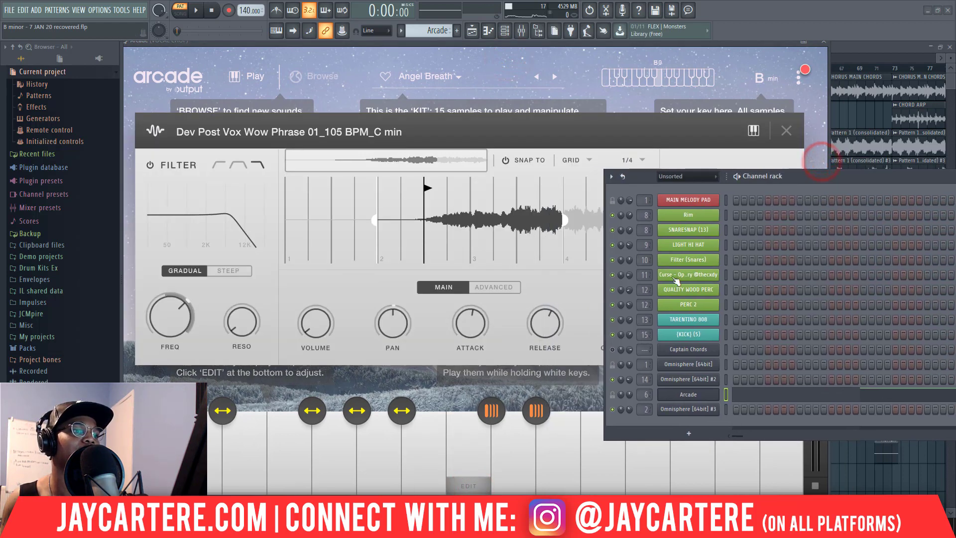
right_click(613, 394)
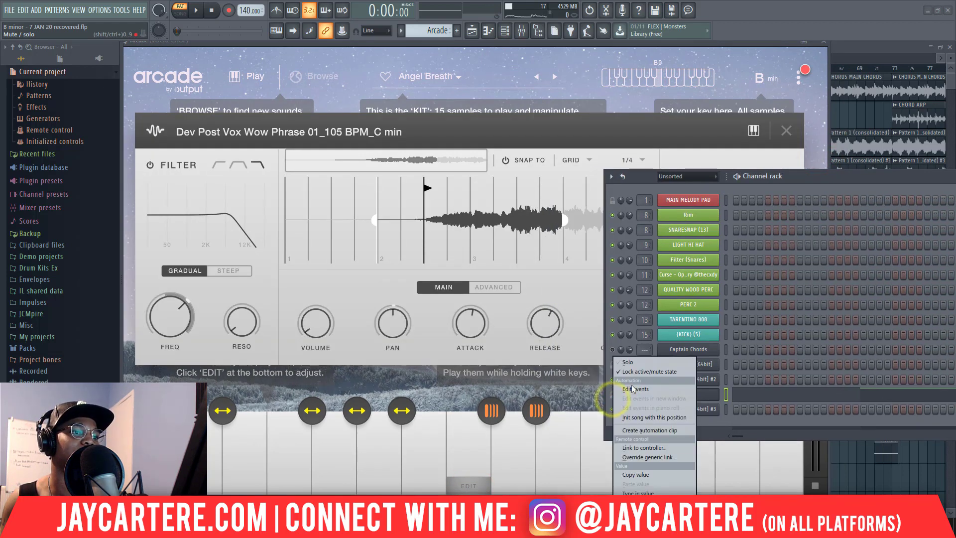
click(641, 374)
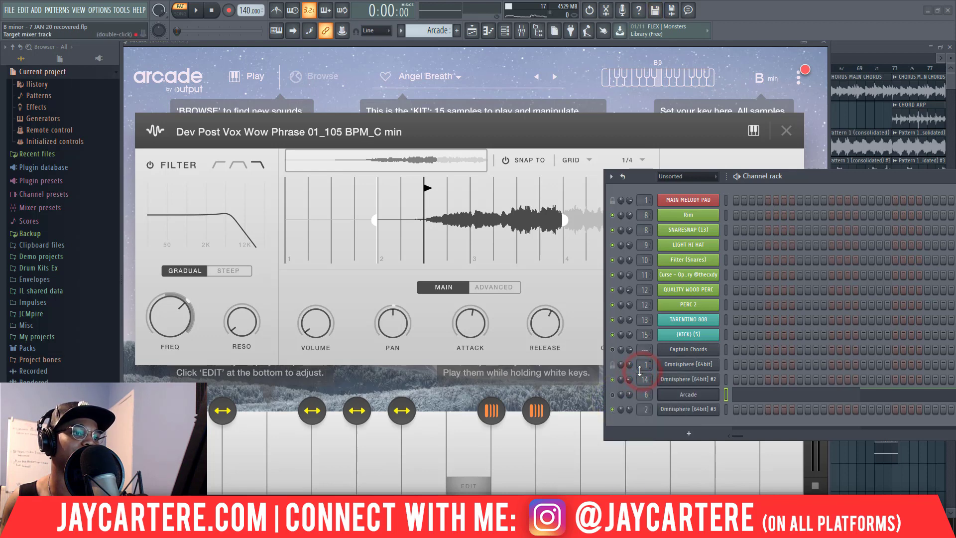
click(612, 395)
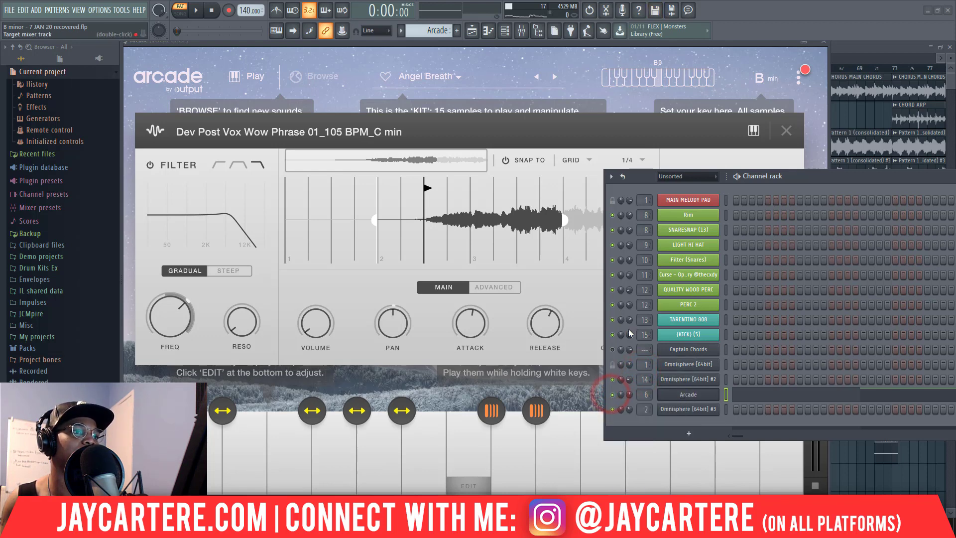
drag(836, 178, 955, 218)
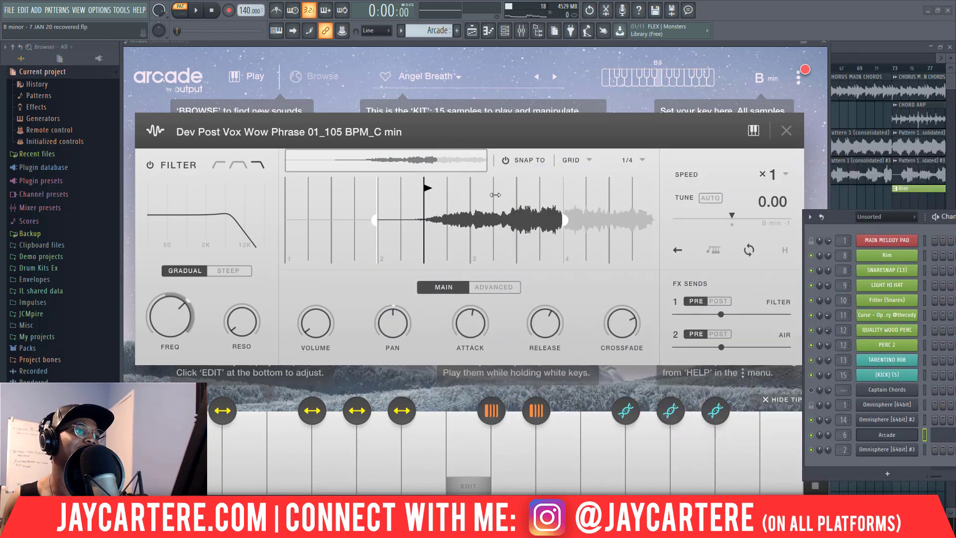
Play the Arcade pattern while watching its vocal samples in the sample editor, and close the editor and the plugin.
mouse_move(764, 235)
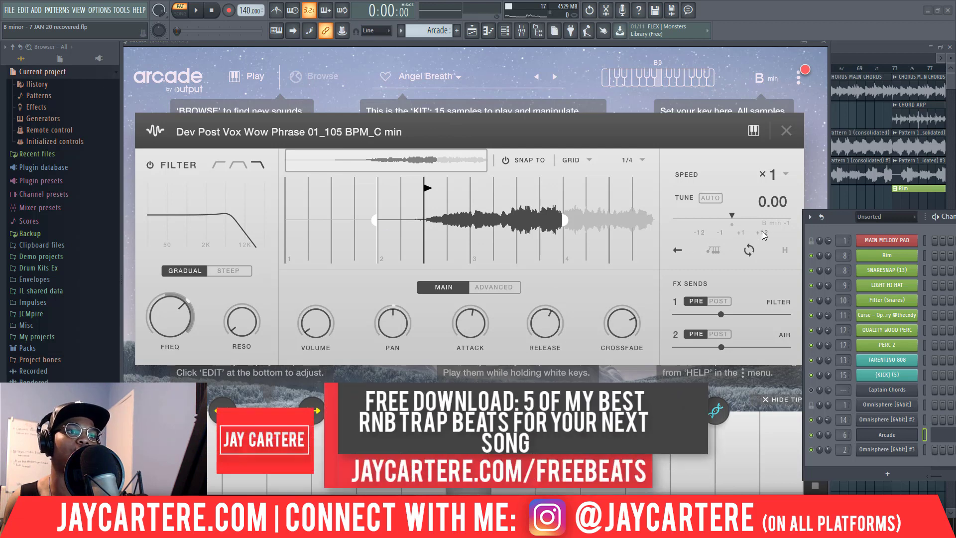
key(space)
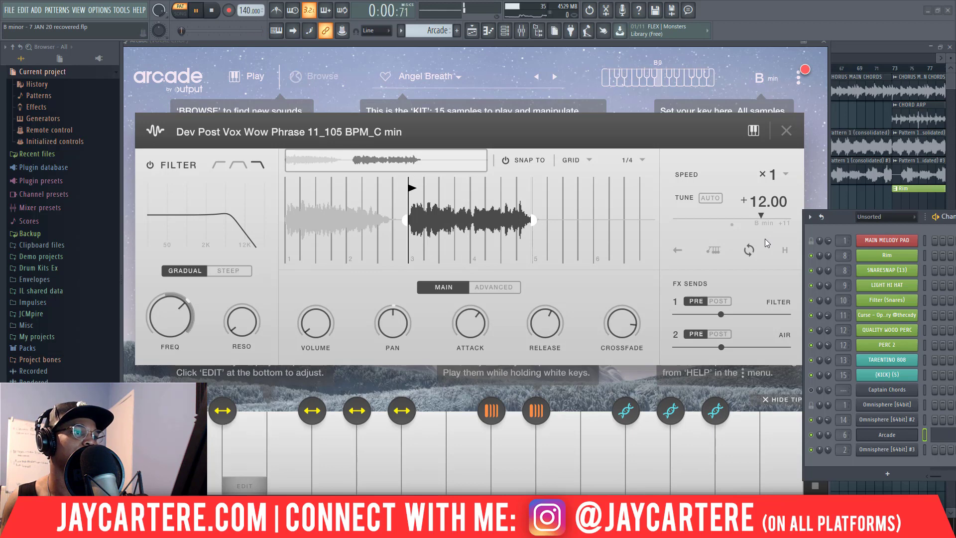
key(space)
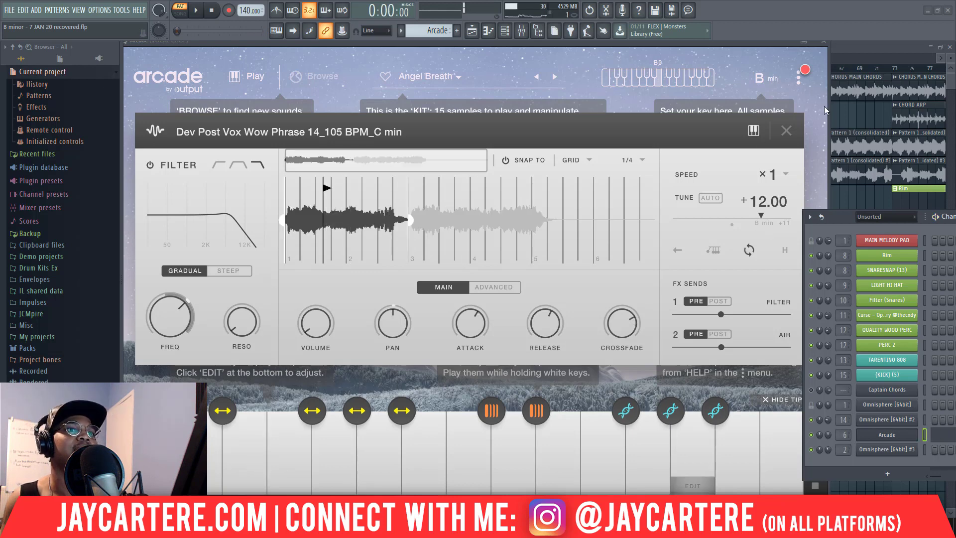
click(786, 131)
click(824, 41)
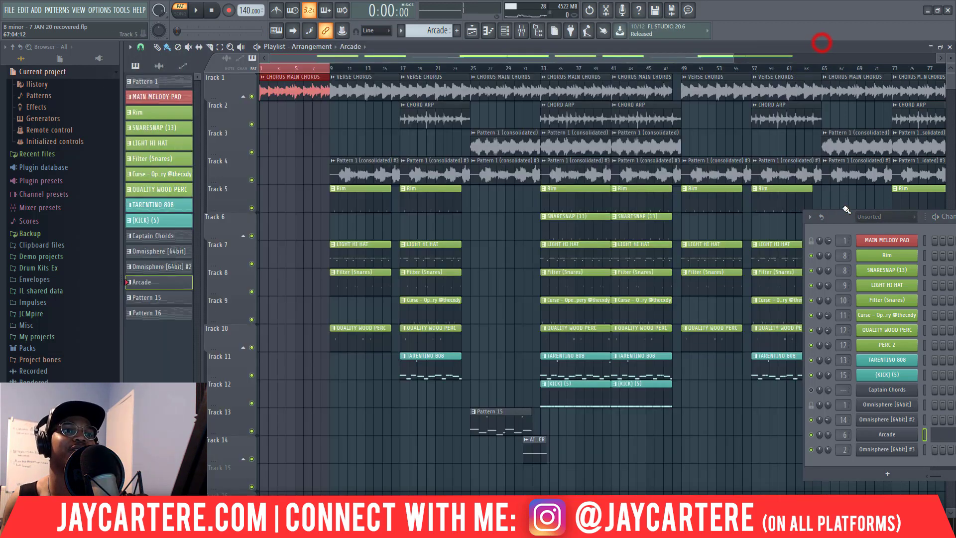
Show the VOCAL CHOP track's effects in the mixer and turn on HalfTime and RC-20 Retro Color.
drag(847, 217, 225, 149)
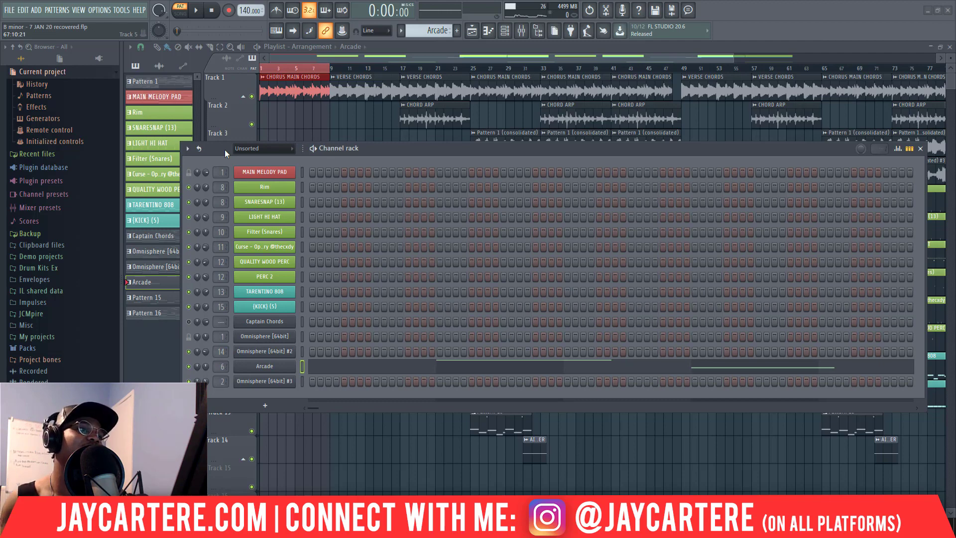
drag(436, 153, 419, 149)
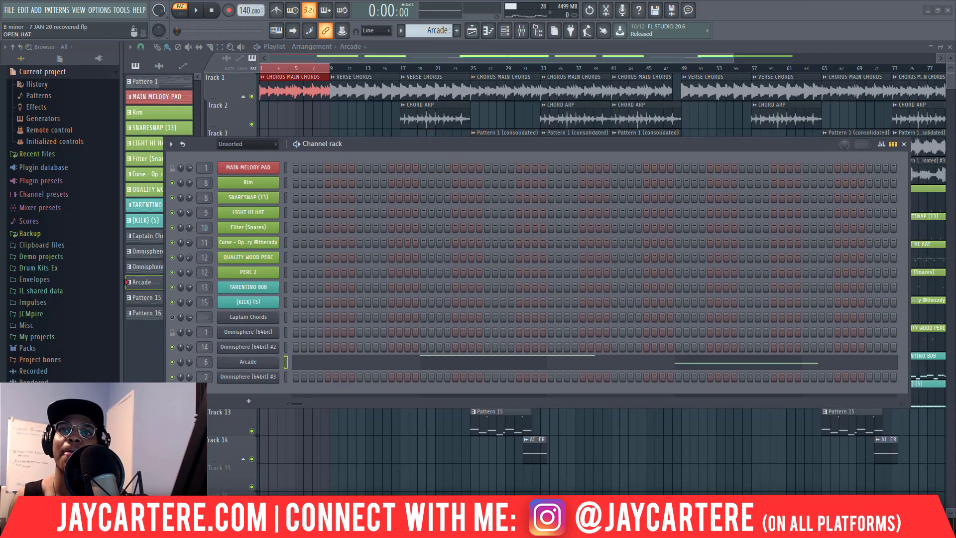
key(F9)
drag(446, 86, 204, 76)
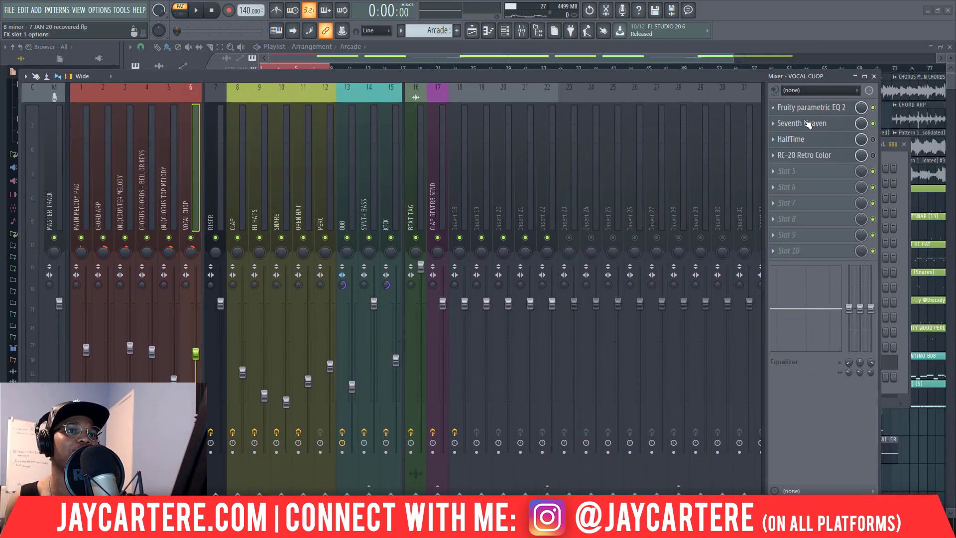
click(873, 156)
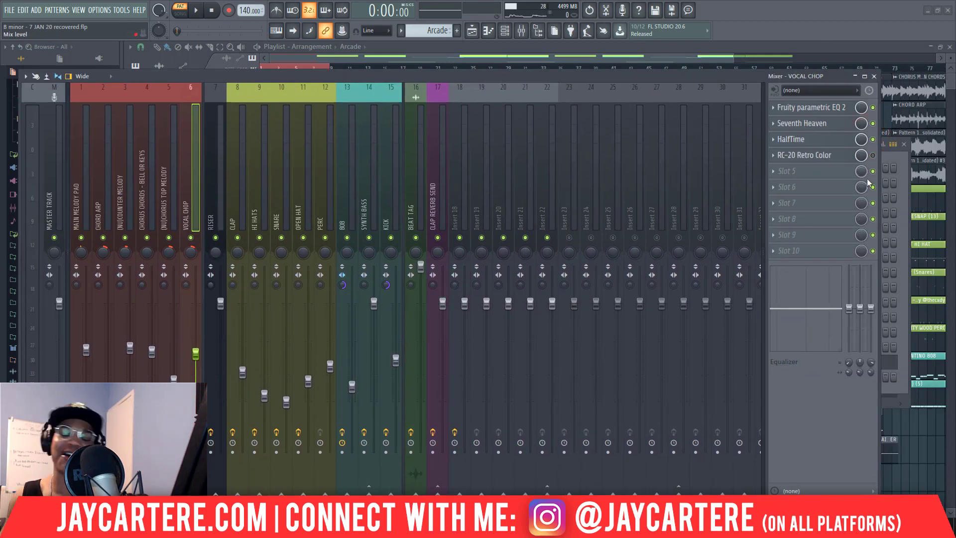
Open RC-20 Retro Color on VOCAL CHOP, clear the channel rack away from it, and dismiss its authorization dialog.
click(773, 155)
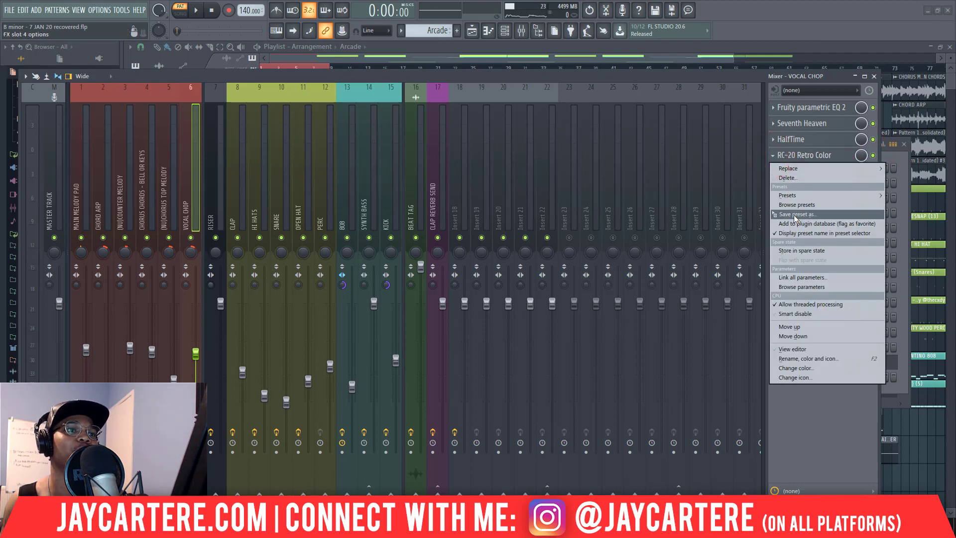
click(796, 154)
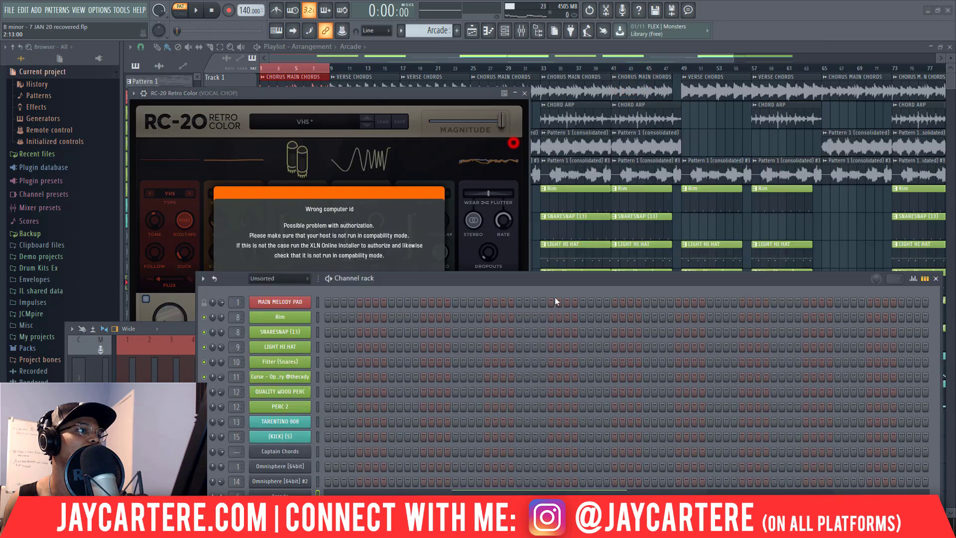
drag(514, 143, 555, 298)
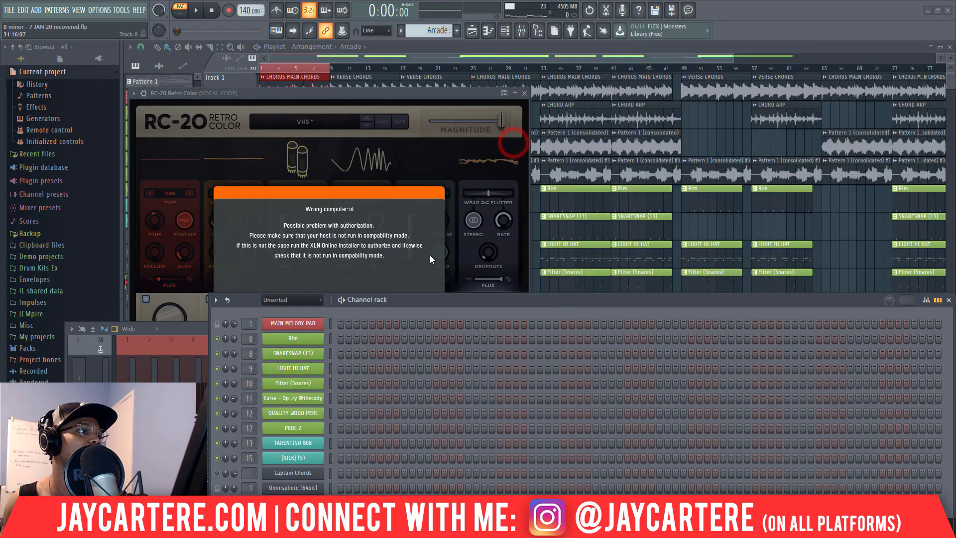
drag(423, 300, 710, 300)
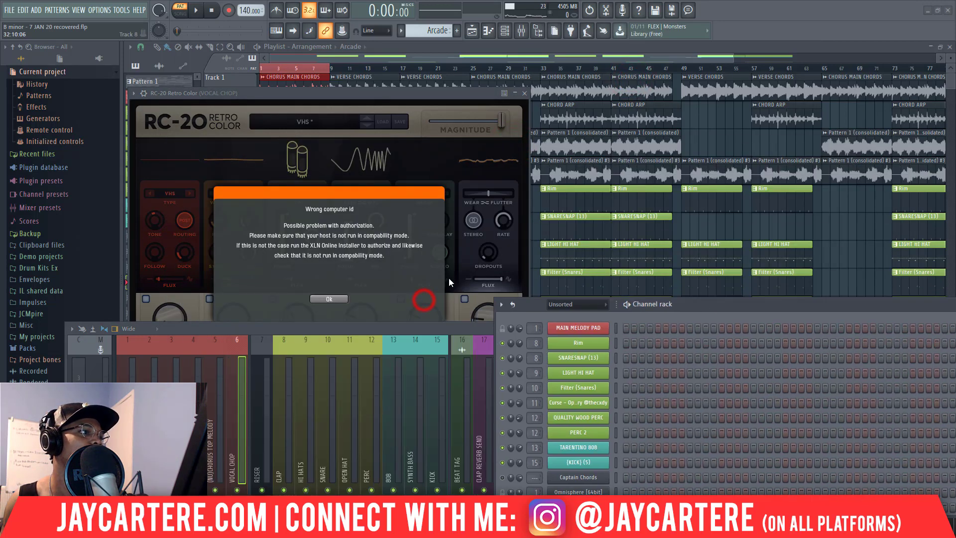
click(333, 298)
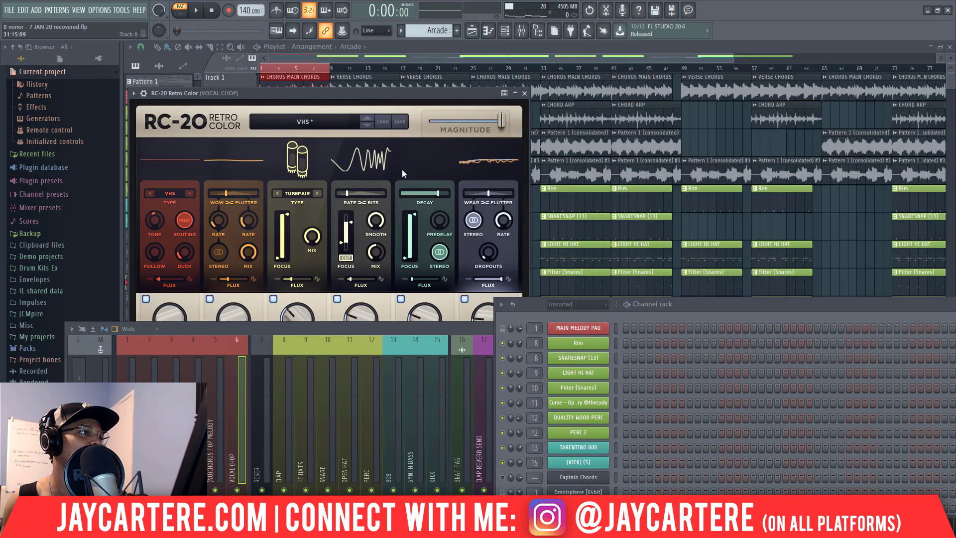
Play the Arcade pattern and compare the vocal chop with RC-20 Retro Color bypassed and active.
drag(698, 309, 725, 301)
drag(840, 291, 898, 287)
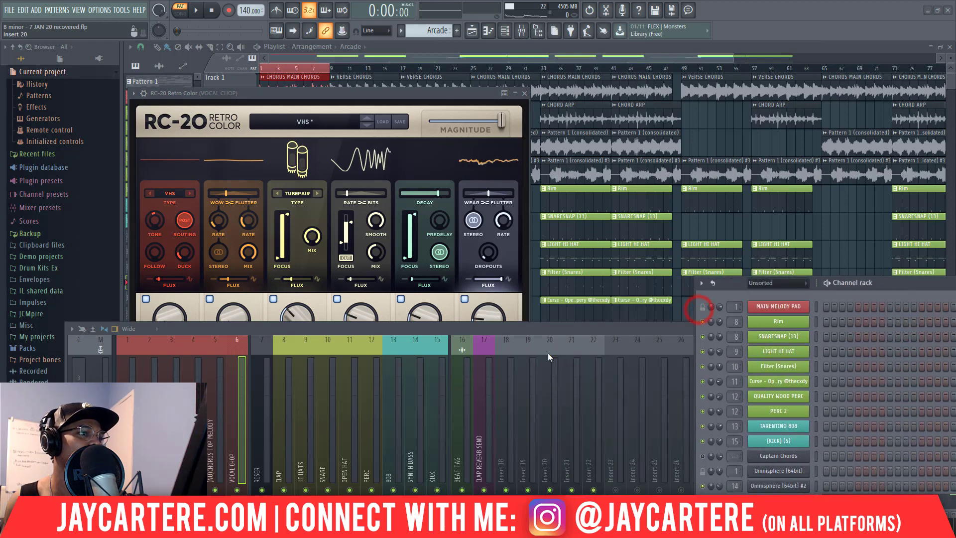
drag(527, 325, 790, 213)
key(space)
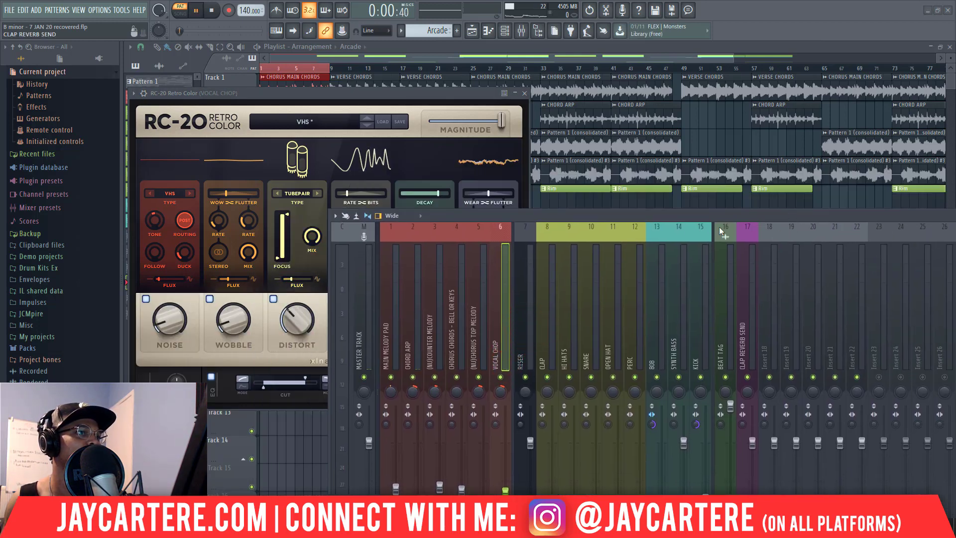
drag(621, 213, 309, 174)
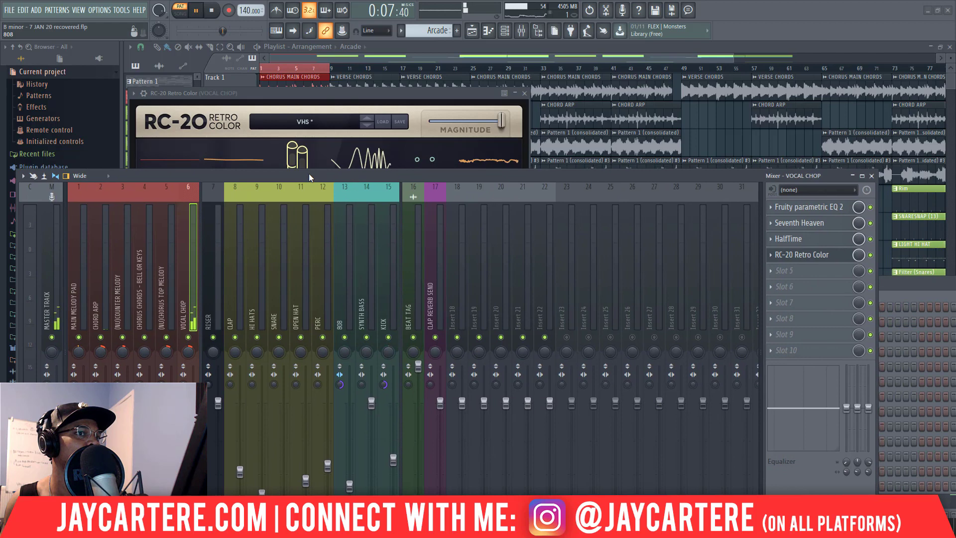
click(871, 255)
click(871, 255)
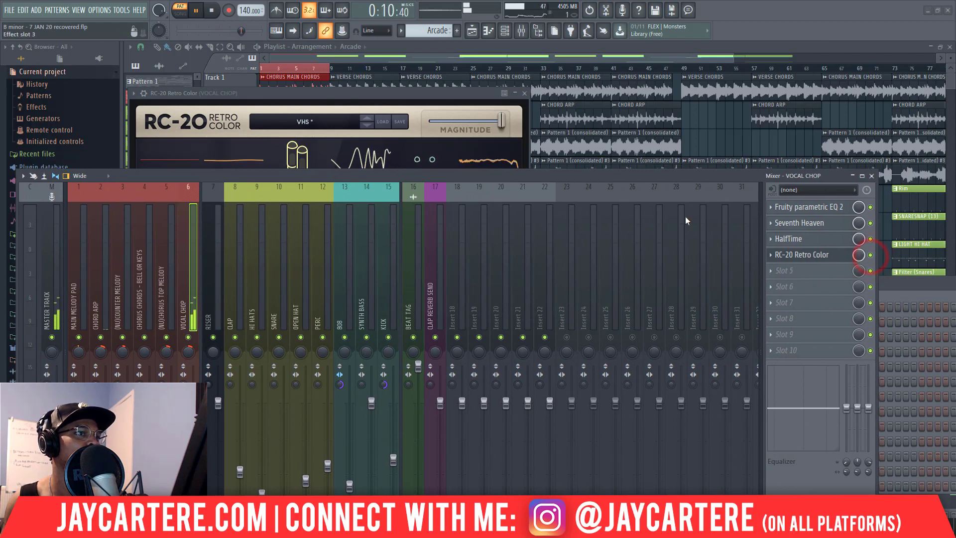
Close RC-20 Retro Color and replay the Arcade pattern with the mixer and the VOCAL CHOP effects fully in view.
click(524, 93)
key(space)
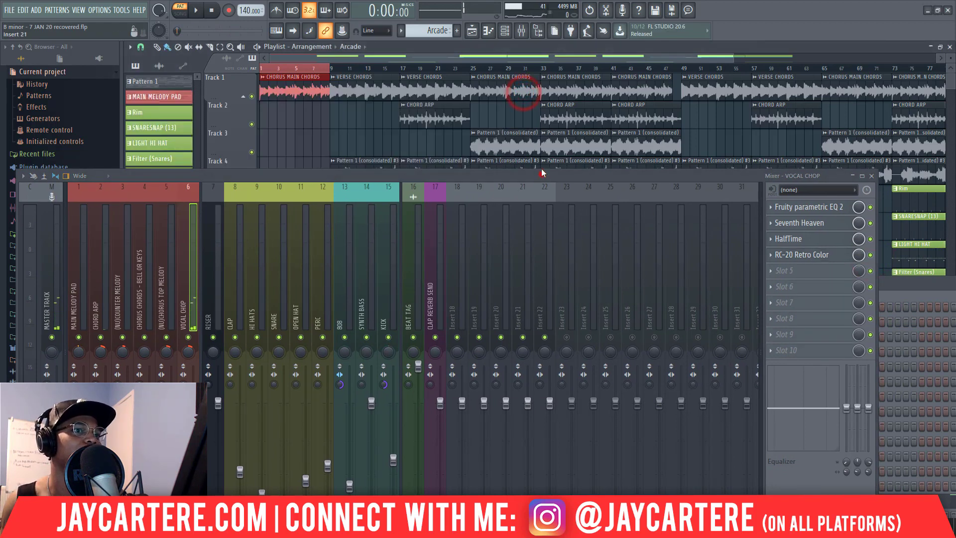
drag(542, 174, 599, 70)
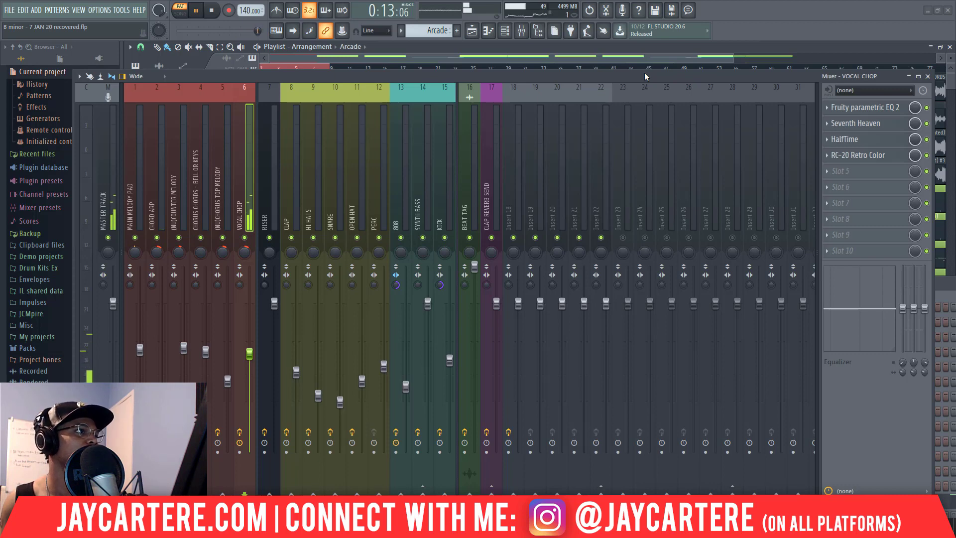
Stop playback, show the Fruity Parametric EQ 2 curve on VOCAL CHOP clear of the mixer, and close it.
key(space)
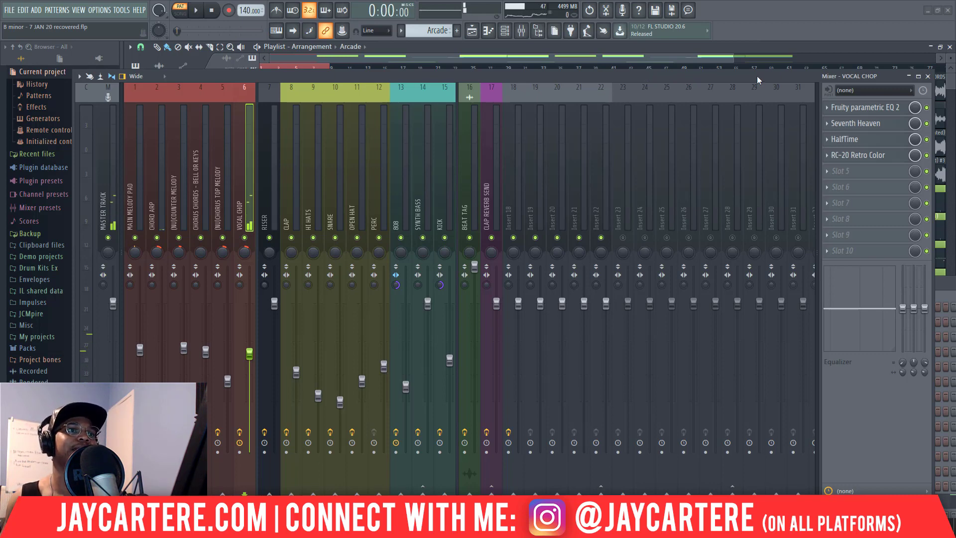
drag(757, 76, 677, 76)
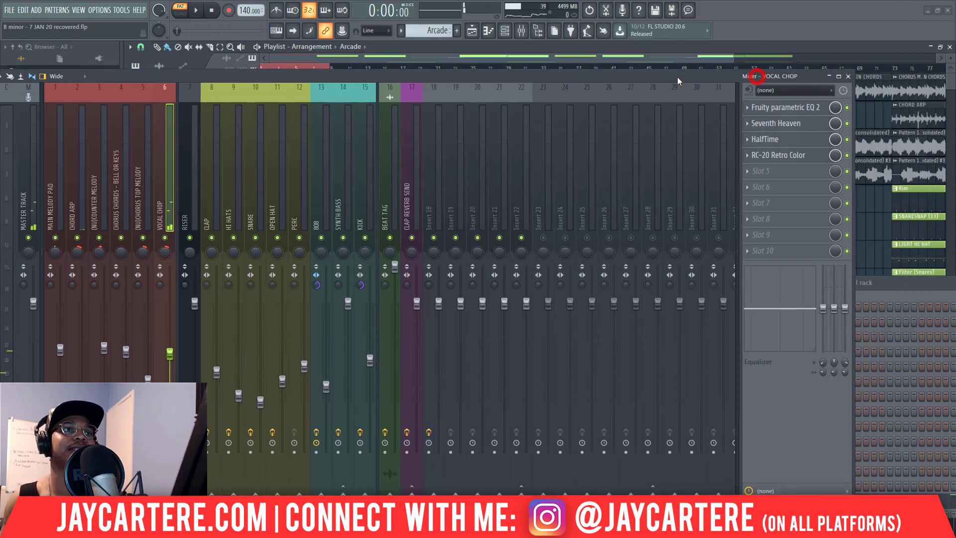
click(806, 108)
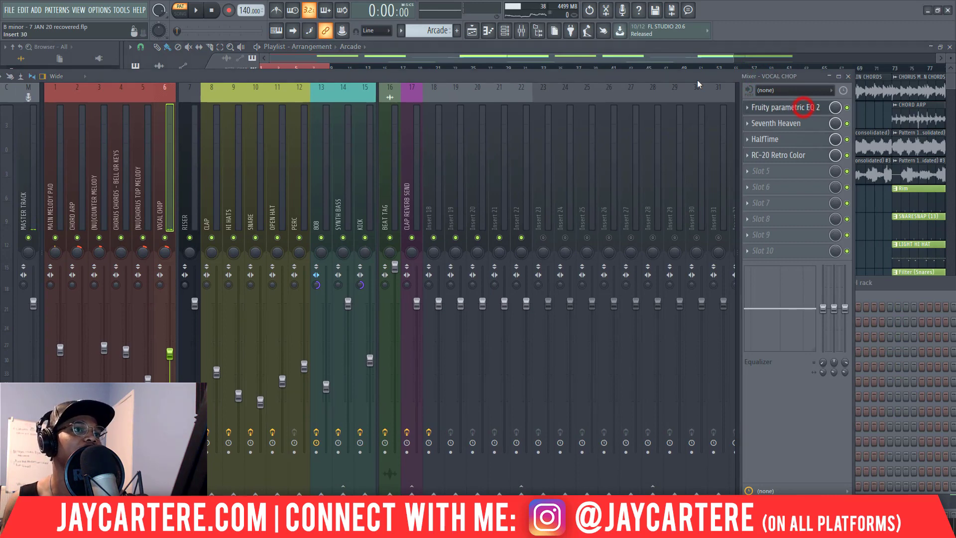
drag(698, 78, 719, 273)
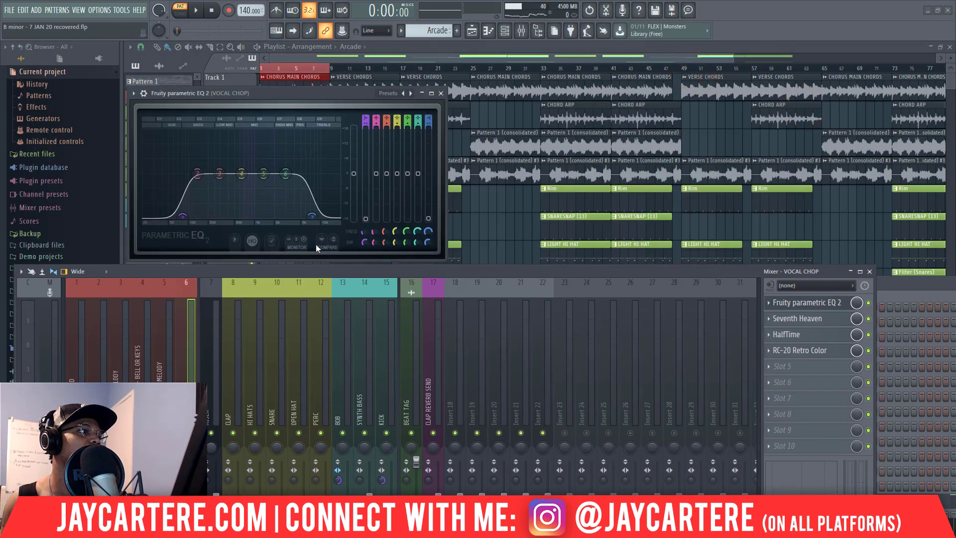
click(441, 93)
Examine the Seventh Heaven reverb and the HalfTime settings on VOCAL CHOP, closing each plugin after viewing.
drag(650, 267, 671, 333)
click(789, 222)
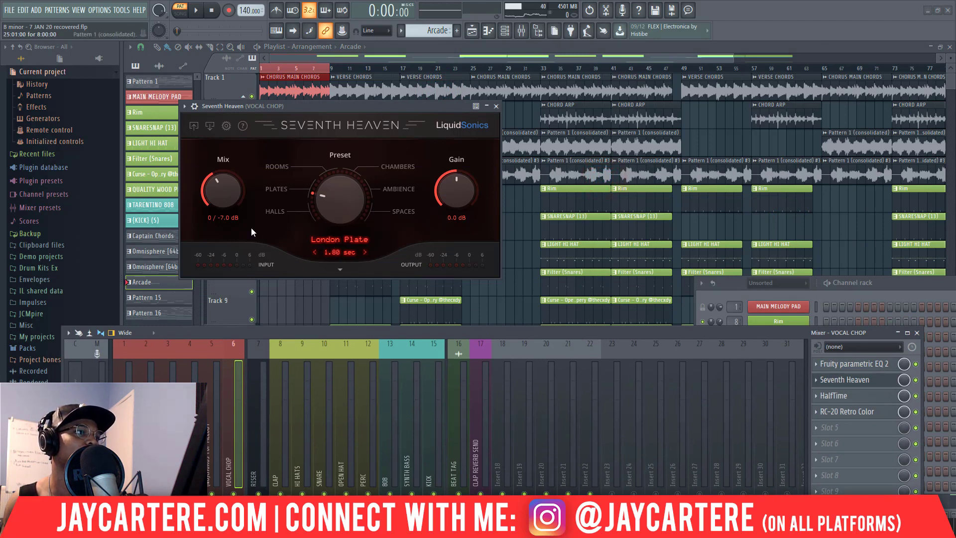
click(496, 106)
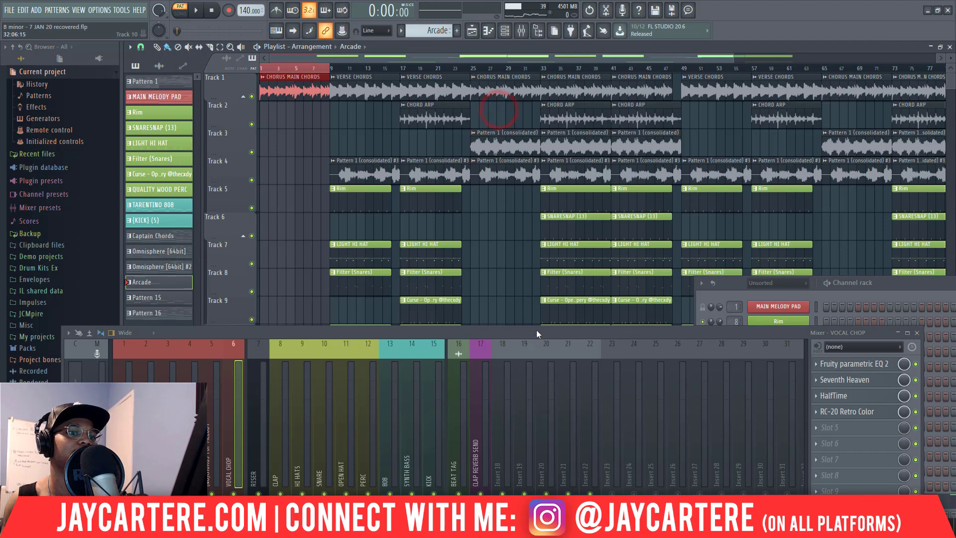
drag(537, 330, 523, 312)
click(767, 245)
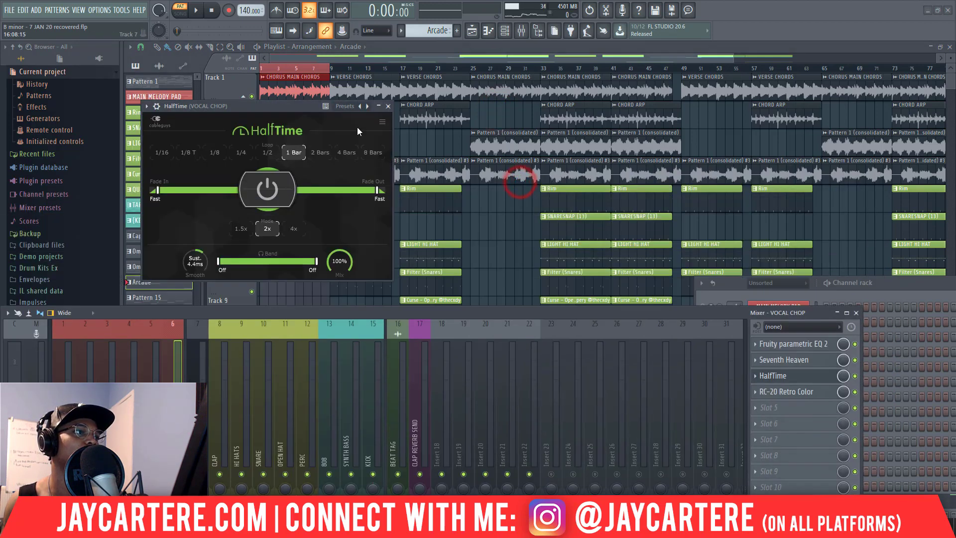
click(391, 107)
Review the RC-20 Retro Color settings on VOCAL CHOP in full view and close both the plugin and the mixer.
click(784, 392)
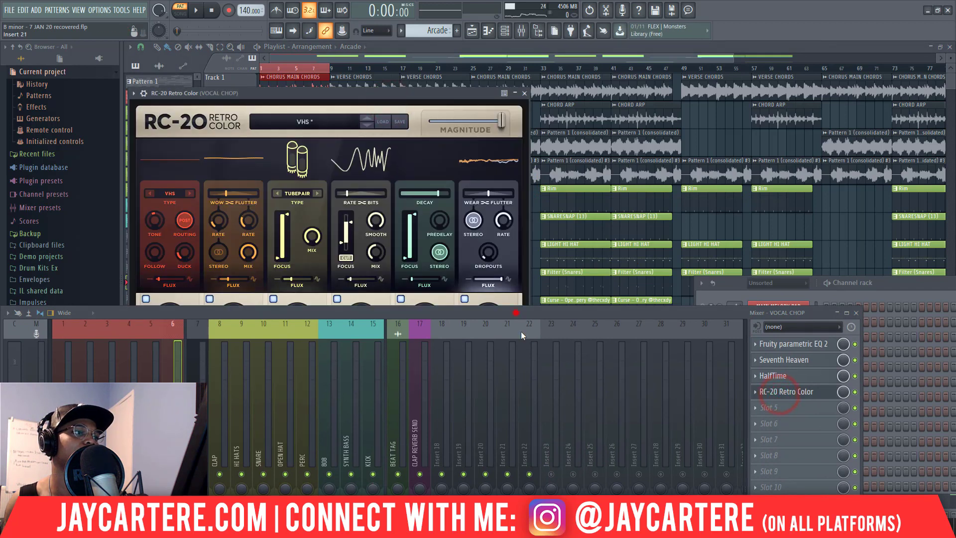
drag(521, 335, 544, 420)
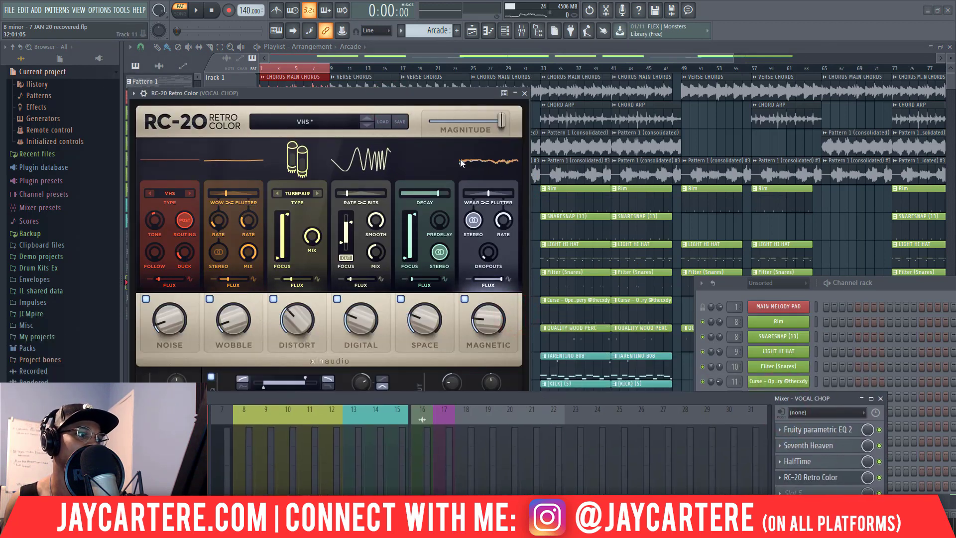
drag(450, 399, 450, 433)
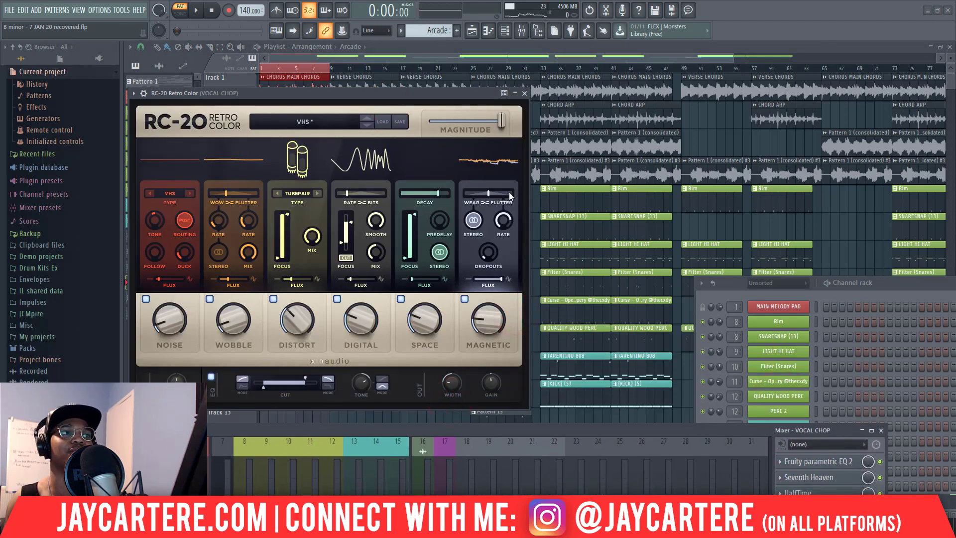
click(524, 93)
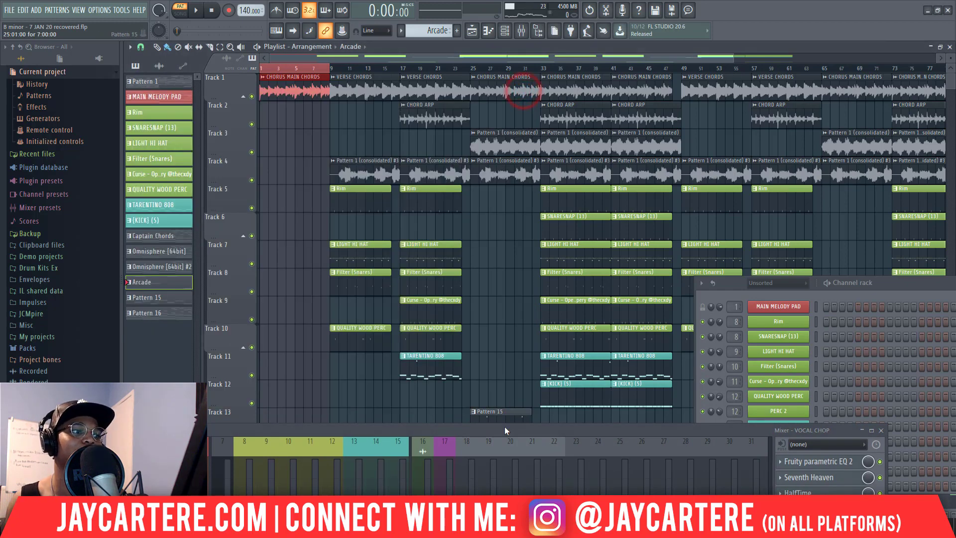
drag(505, 428, 521, 91)
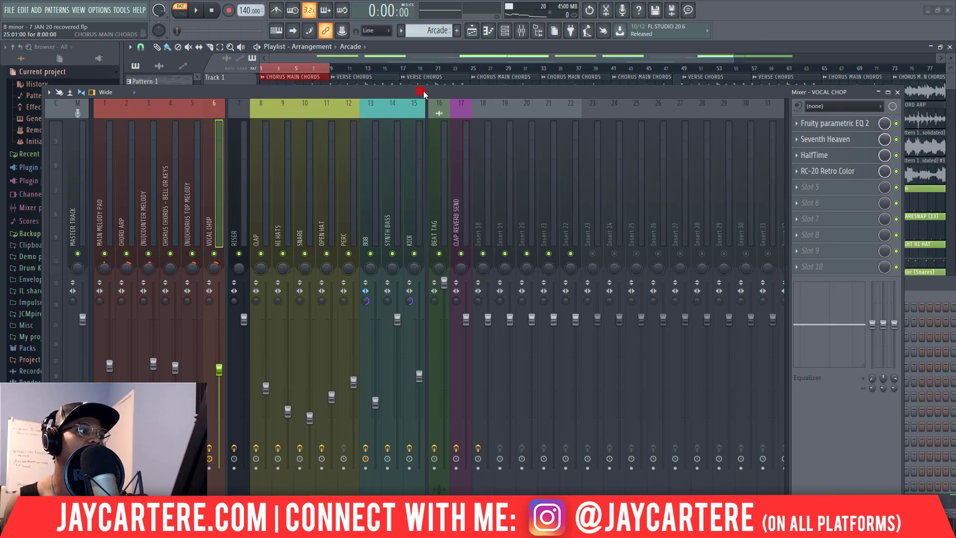
key(F9)
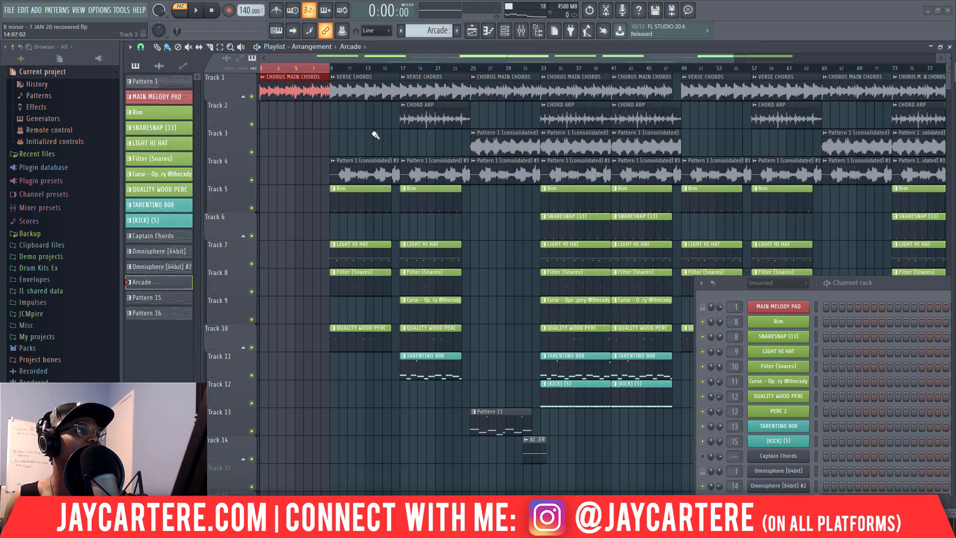
Clear the playlist's time selection over bars 1 to 9 and switch playback to song mode.
click(346, 142)
right_click(354, 142)
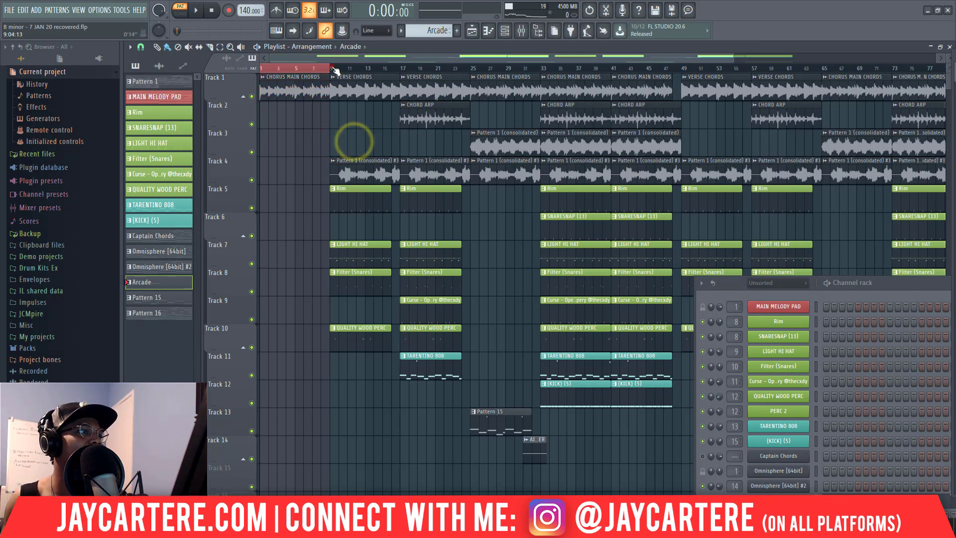
key(l)
click(333, 68)
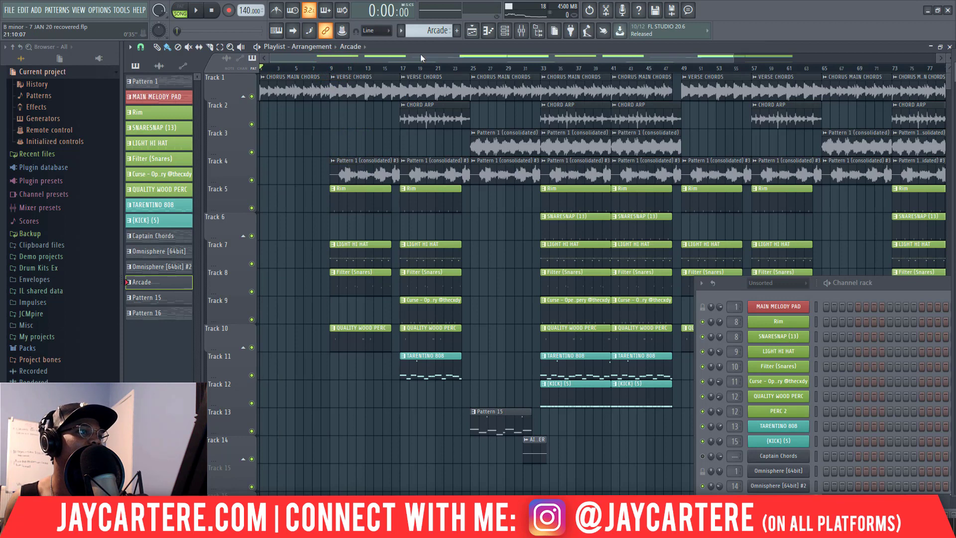
drag(472, 68, 329, 69)
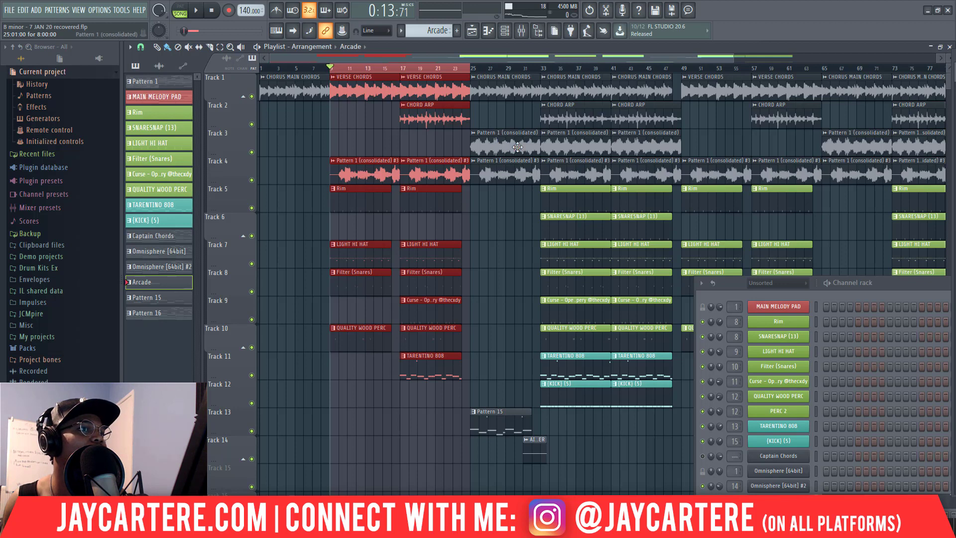
click(510, 117)
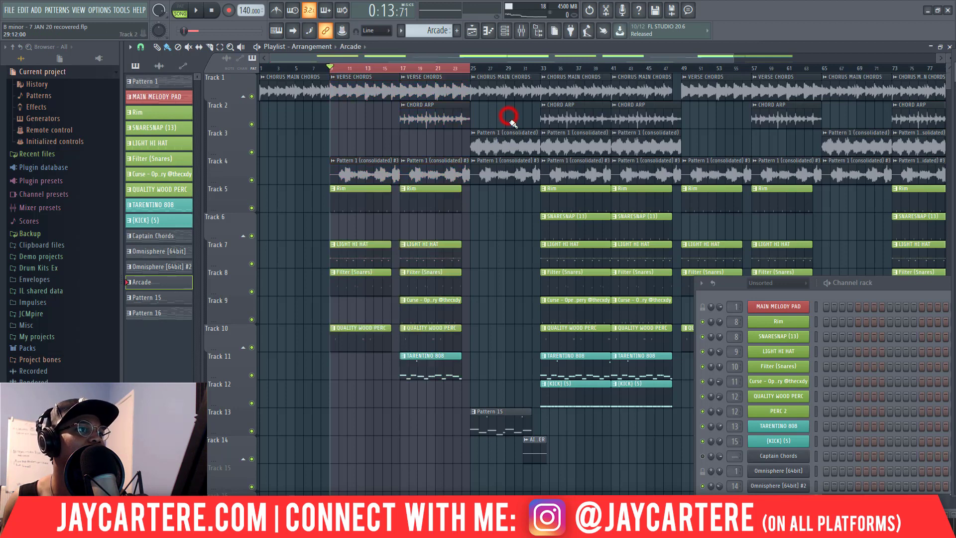
click(472, 69)
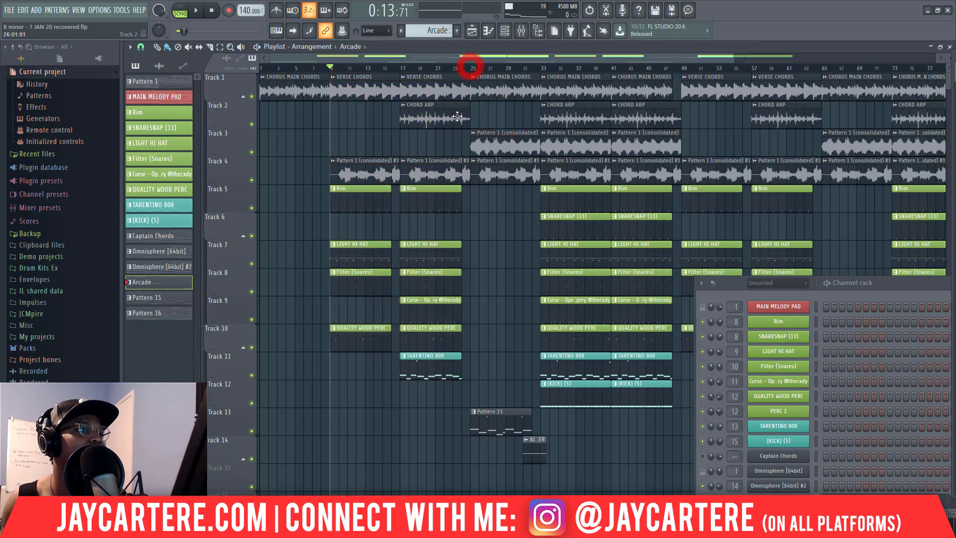
Solo Track 3 in the playlist and play it from bar 25 with the channel rack moved into full view.
right_click(252, 152)
click(472, 69)
key(space)
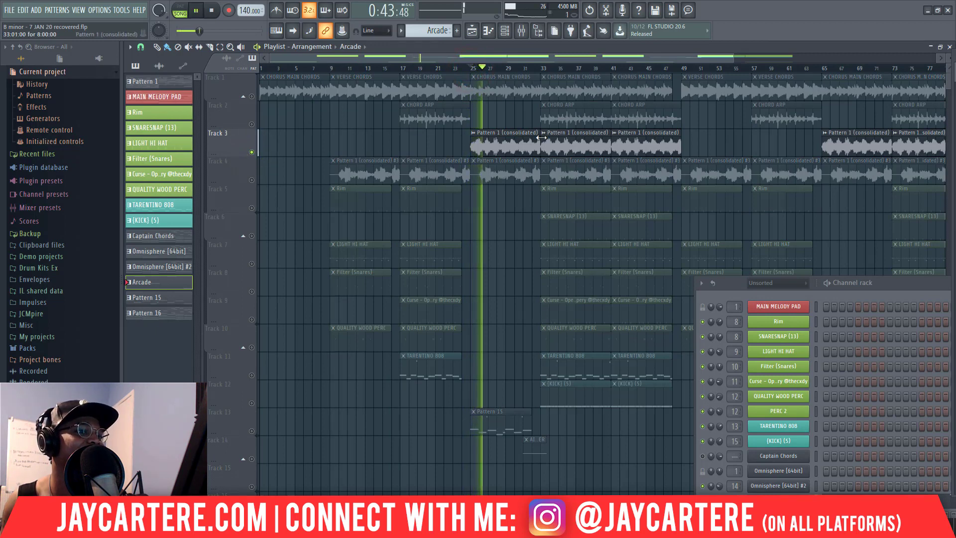
drag(729, 285, 574, 199)
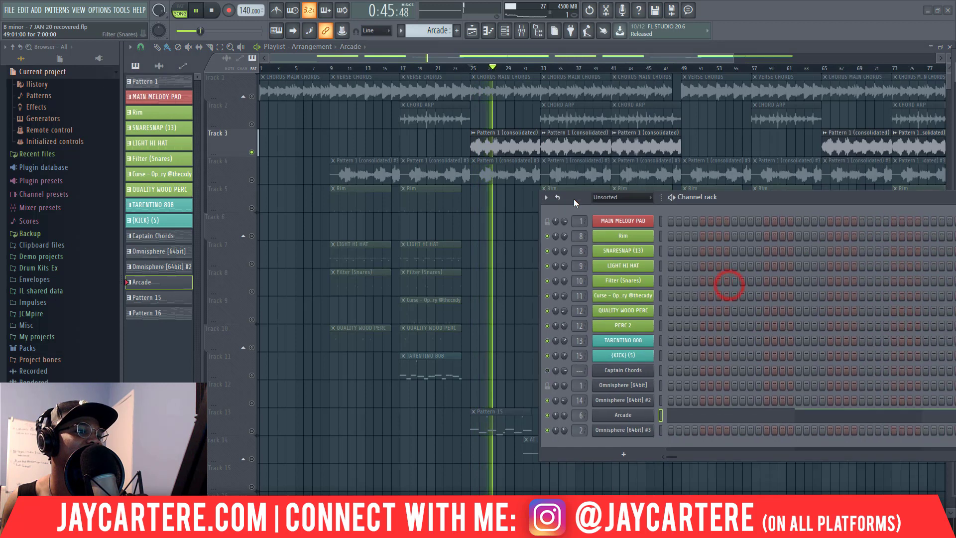
key(space)
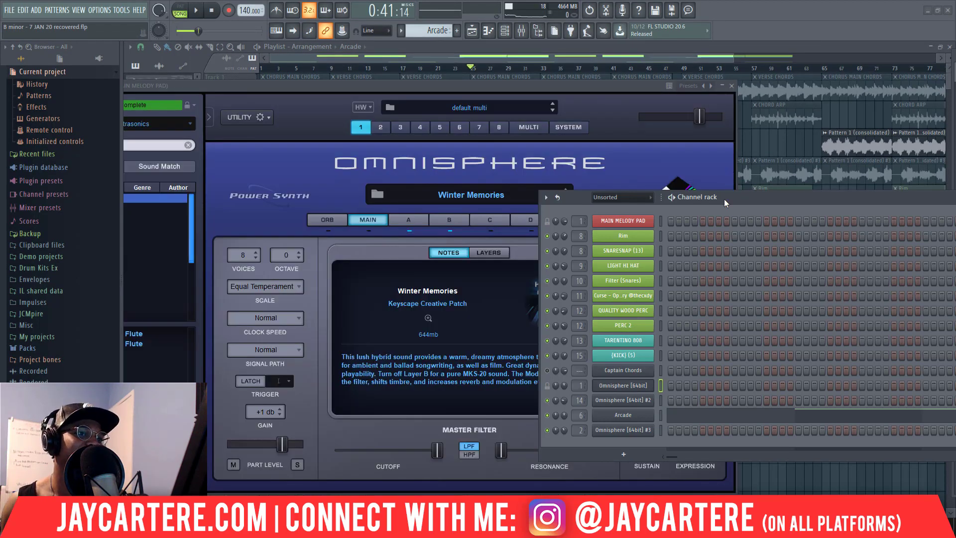
View the Winter Memories patch in the MAIN MELODY PAD Omnisphere without the channel rack covering it, and close the instrument.
drag(724, 198, 912, 202)
drag(507, 87, 542, 79)
click(775, 78)
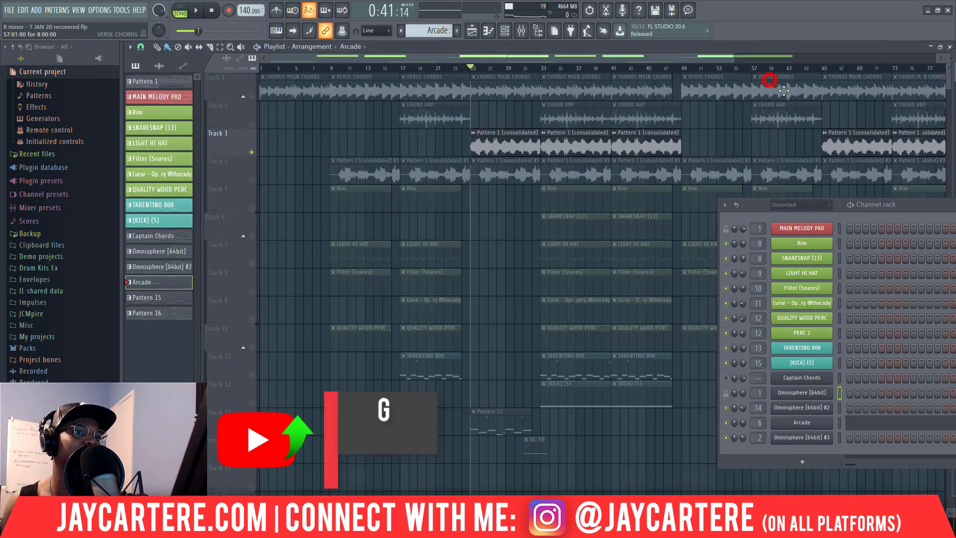
Open Omnisphere [64bit] #3 from the channel rack and show the Pads + Strings category in its Patch Browser.
drag(910, 202, 428, 168)
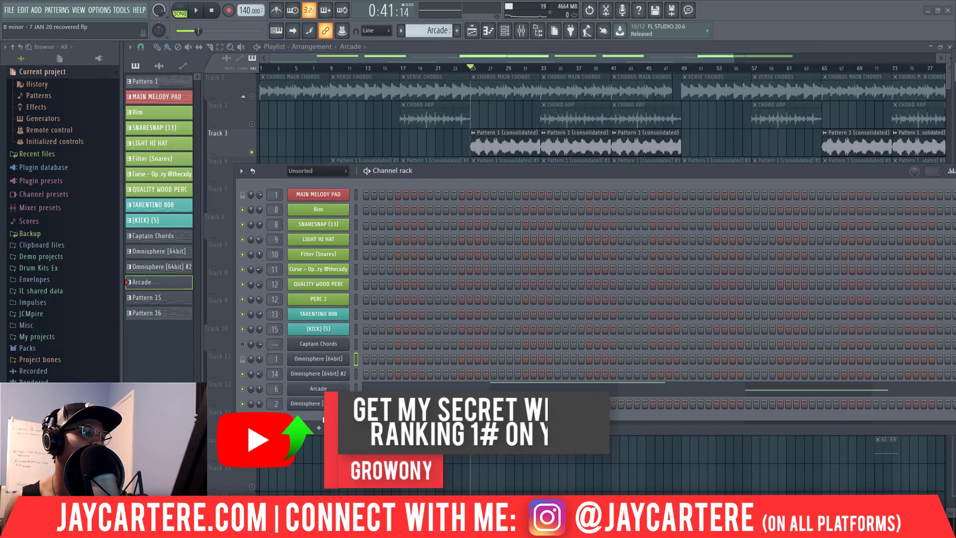
click(333, 404)
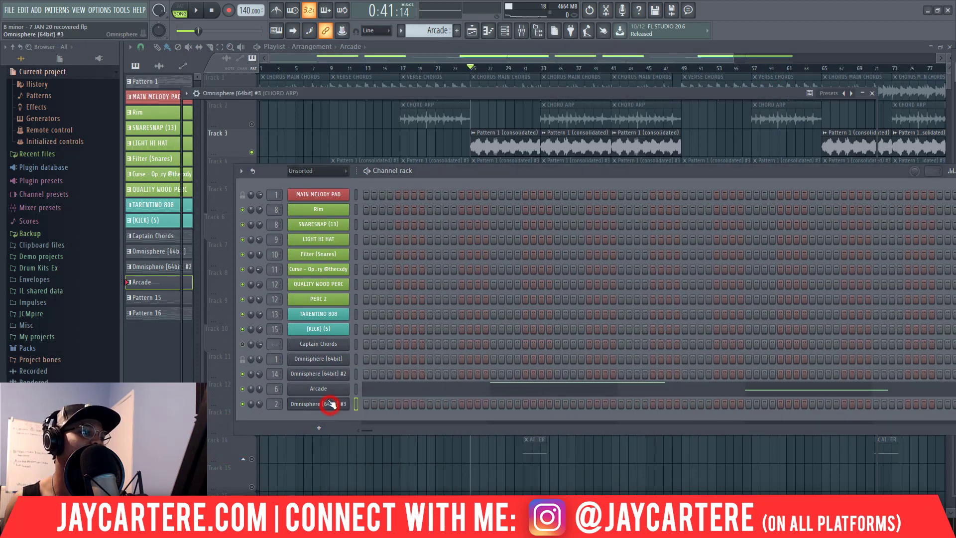
drag(462, 172, 865, 294)
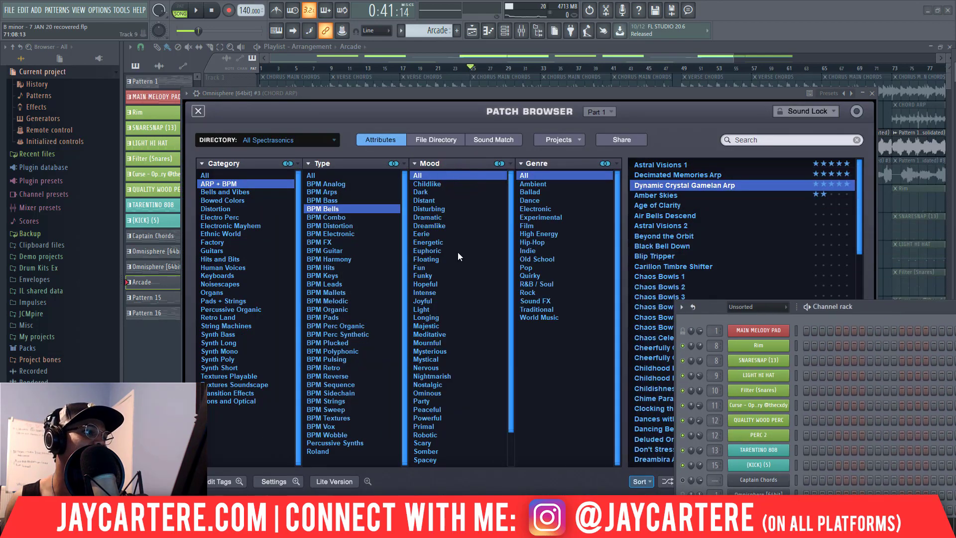
click(233, 302)
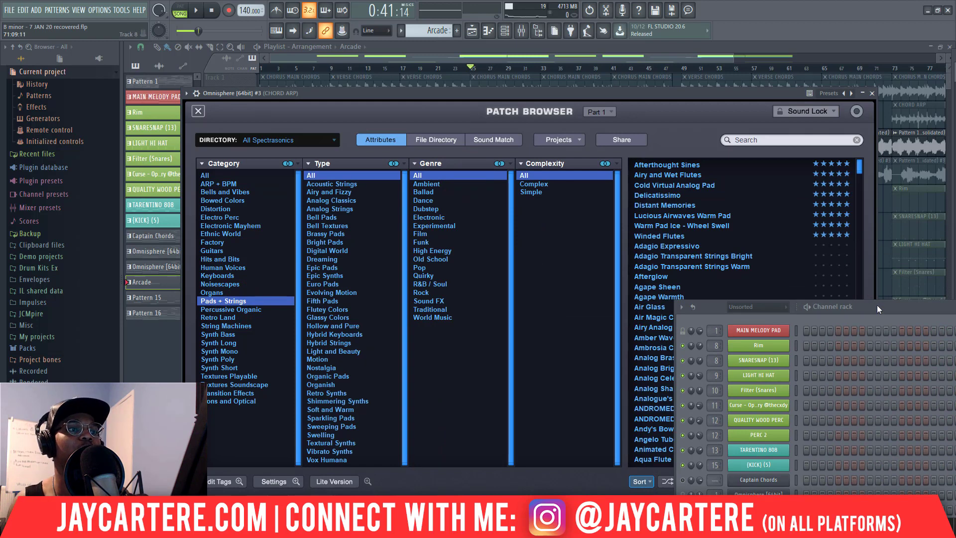
drag(879, 307, 955, 348)
drag(744, 94, 618, 85)
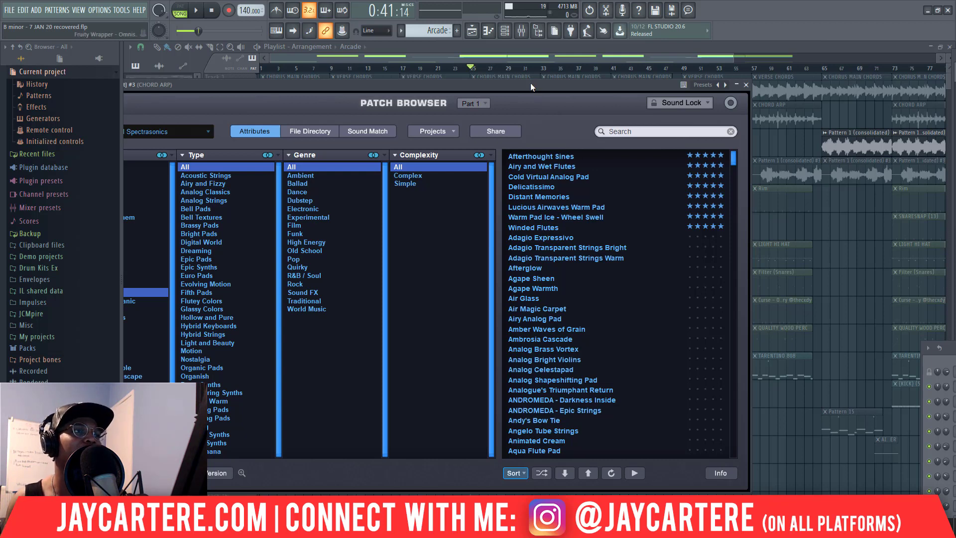
drag(530, 87, 545, 155)
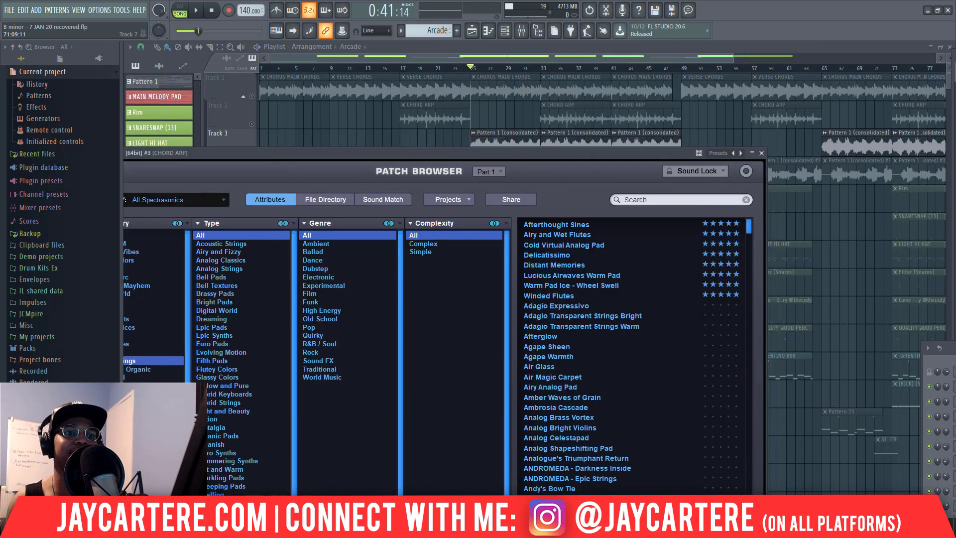
Paste the copied notes into the Omnisphere [64bit] #3 channel of the Arcade pattern.
key(F6)
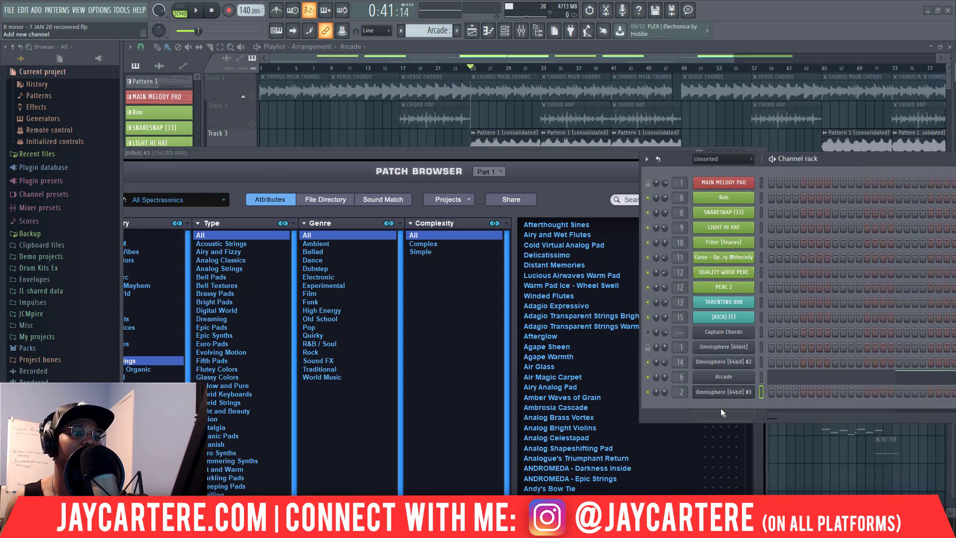
right_click(724, 391)
click(864, 395)
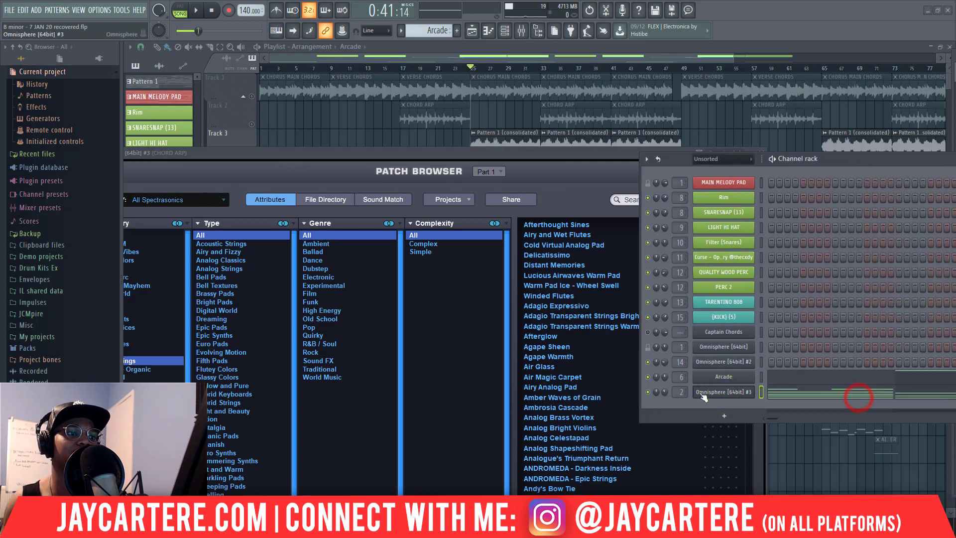
Check the settings and mixer routing of Track 3's consolidated audio clip at bar 25 and close its window.
double_click(493, 139)
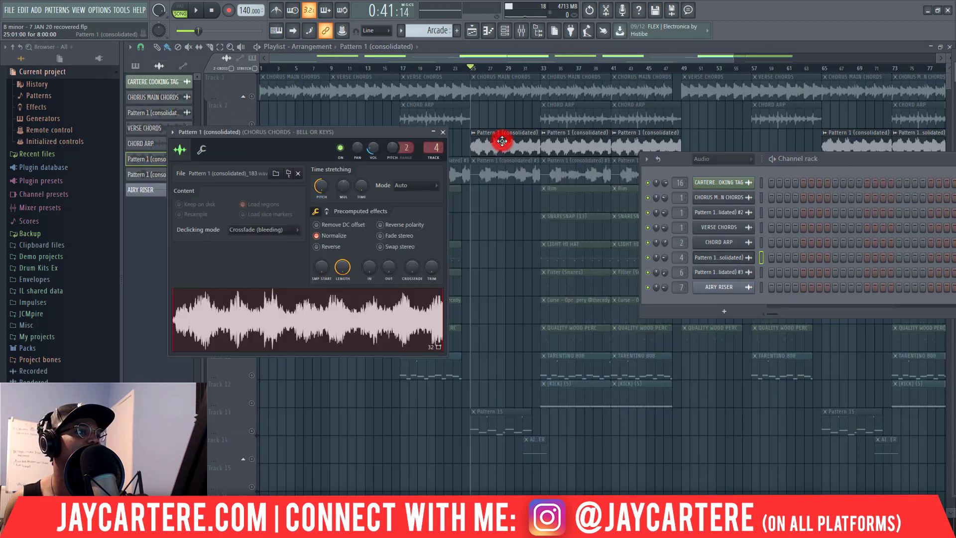
click(433, 132)
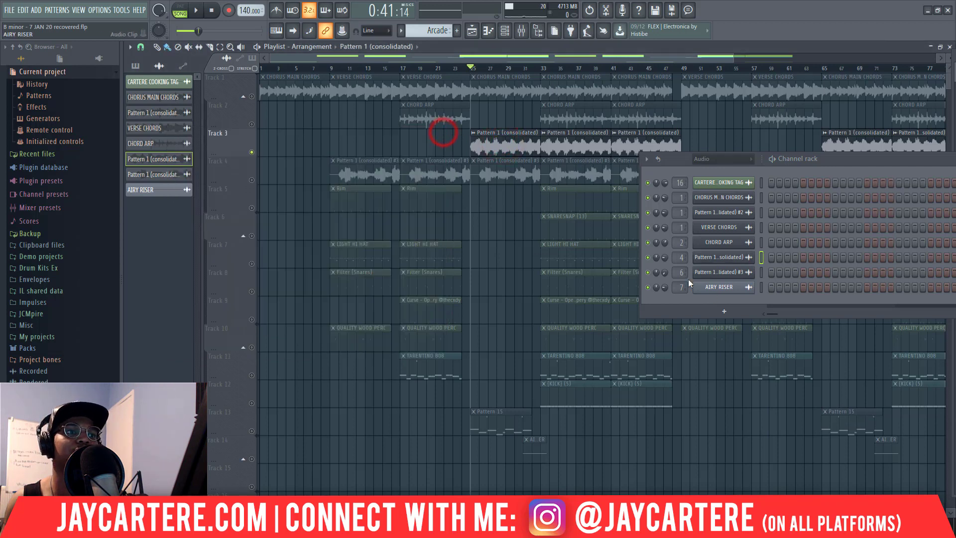
drag(815, 161, 691, 210)
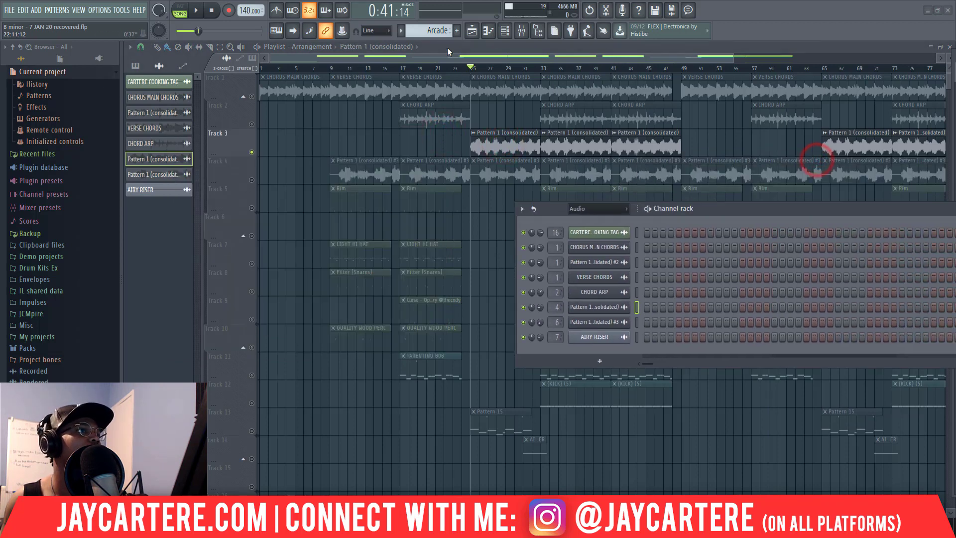
Select Pattern 16 and switch playback to pattern mode.
scroll(438, 36, up, 1)
scroll(436, 33, down, 3)
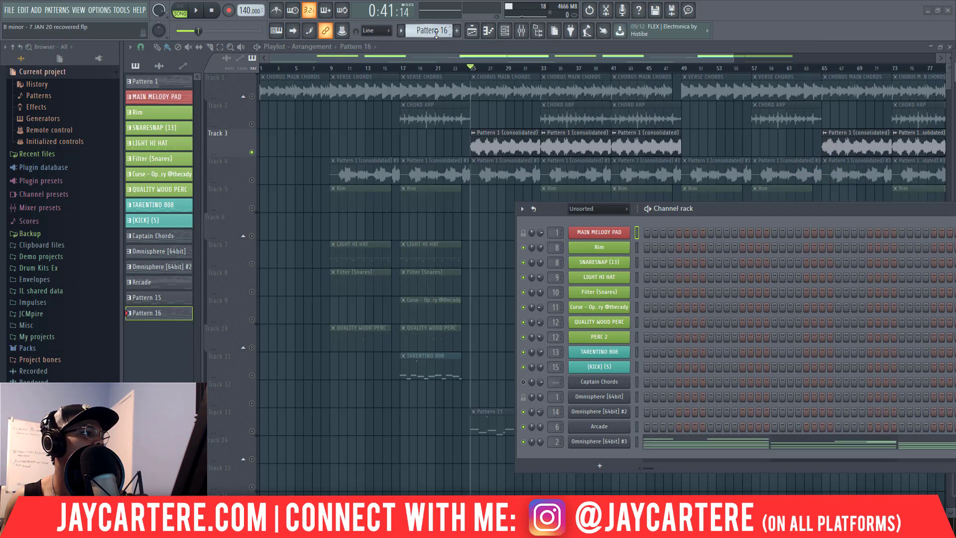
click(180, 11)
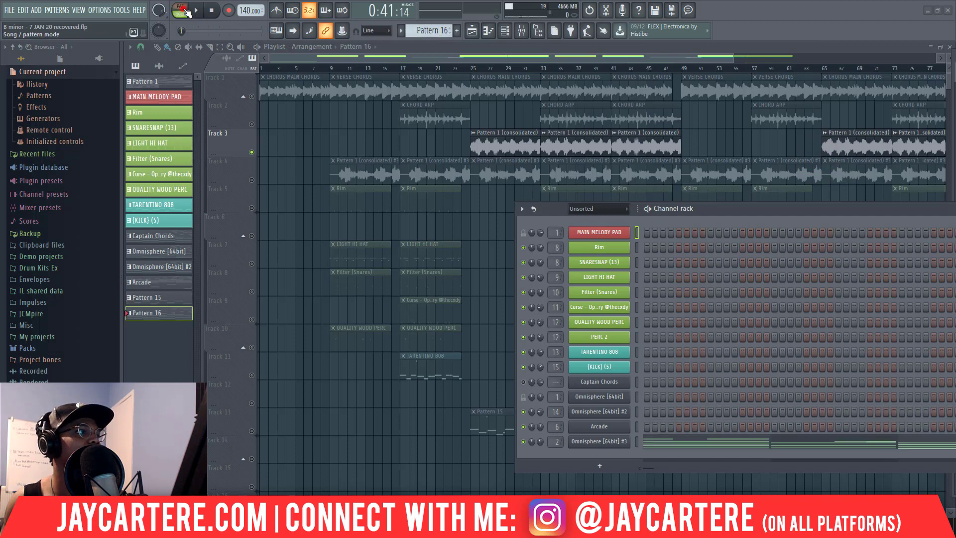
Route the Omnisphere [64bit] #3 channel to mixer track 4 in the channel rack.
drag(731, 209, 355, 177)
drag(391, 414, 390, 414)
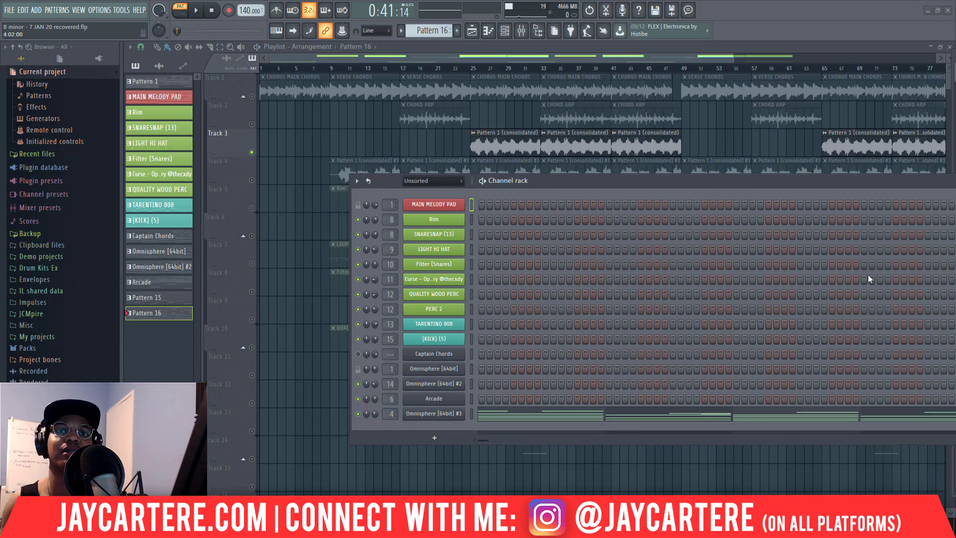
drag(835, 183, 823, 240)
key(space)
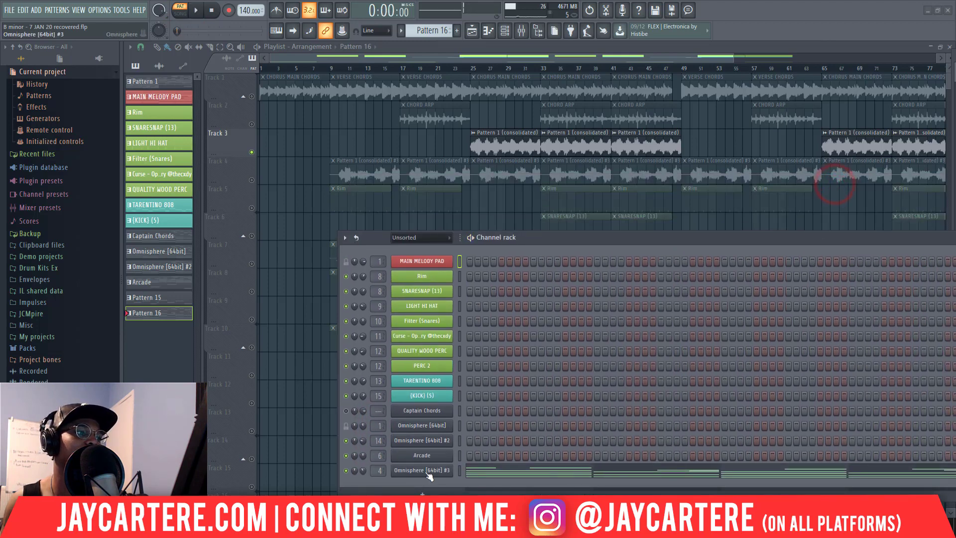
Open Omnisphere [64bit] #3, load the Airy and Wet Flutes patch and audition it with Pattern 16.
click(430, 470)
click(578, 240)
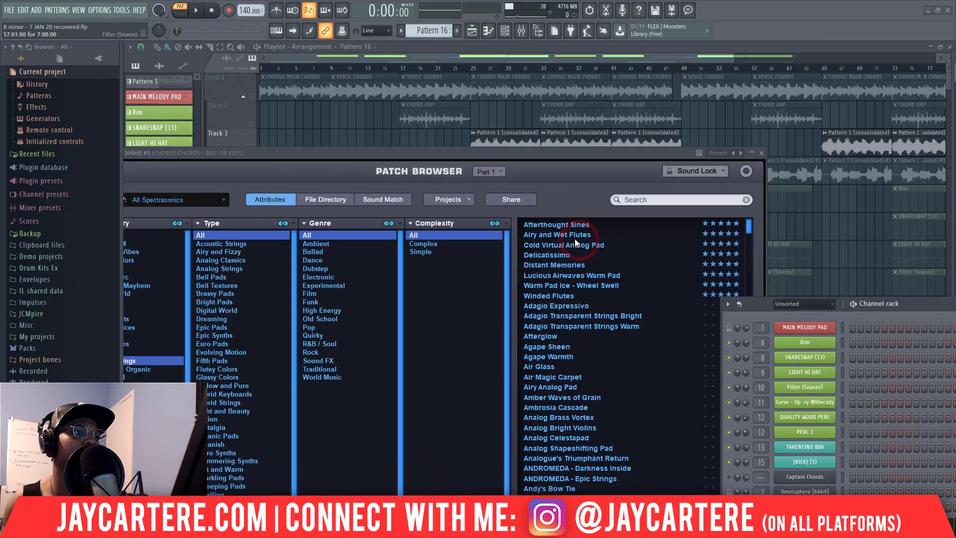
click(573, 234)
click(923, 311)
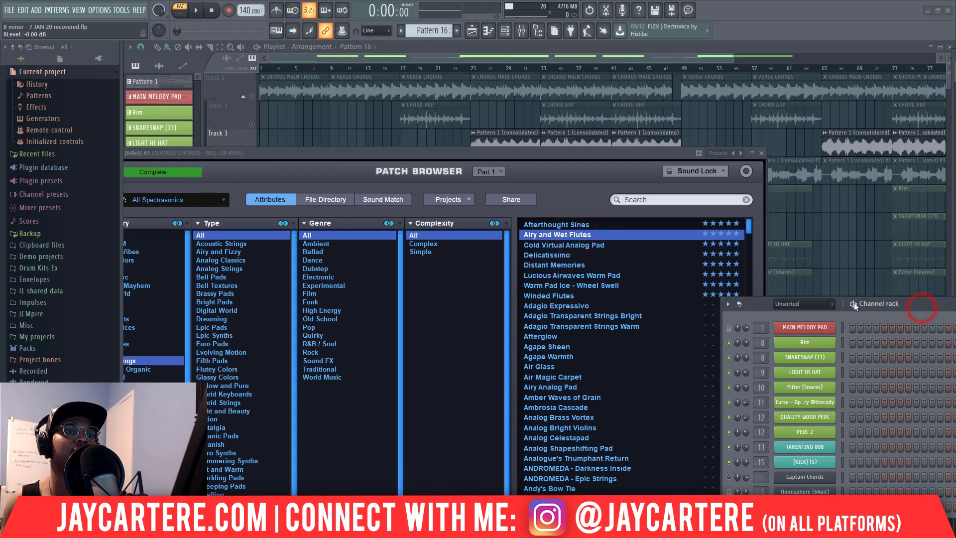
drag(854, 303, 609, 285)
drag(869, 288, 953, 195)
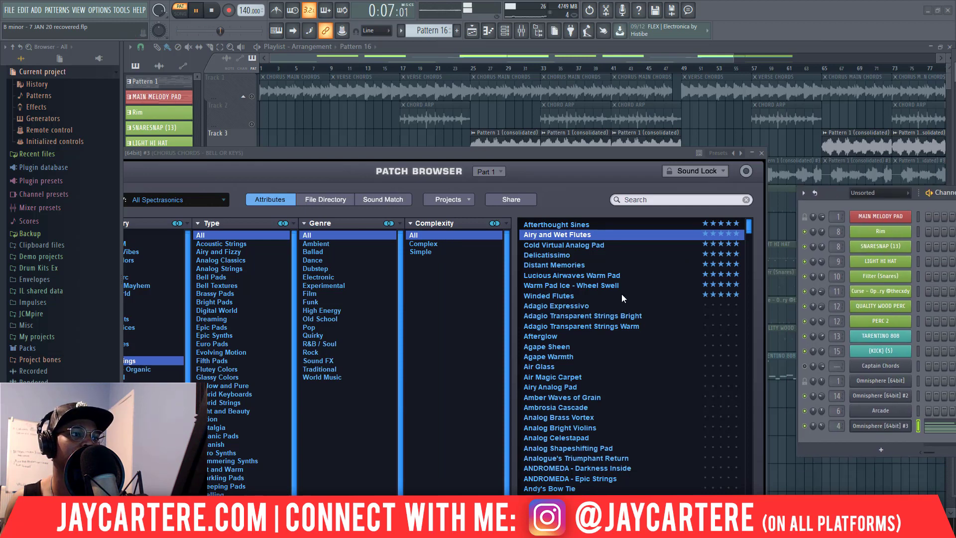
key(space)
Load the Winded Flutes patch in Omnisphere, audition it with the pattern and close the plugin window.
click(569, 296)
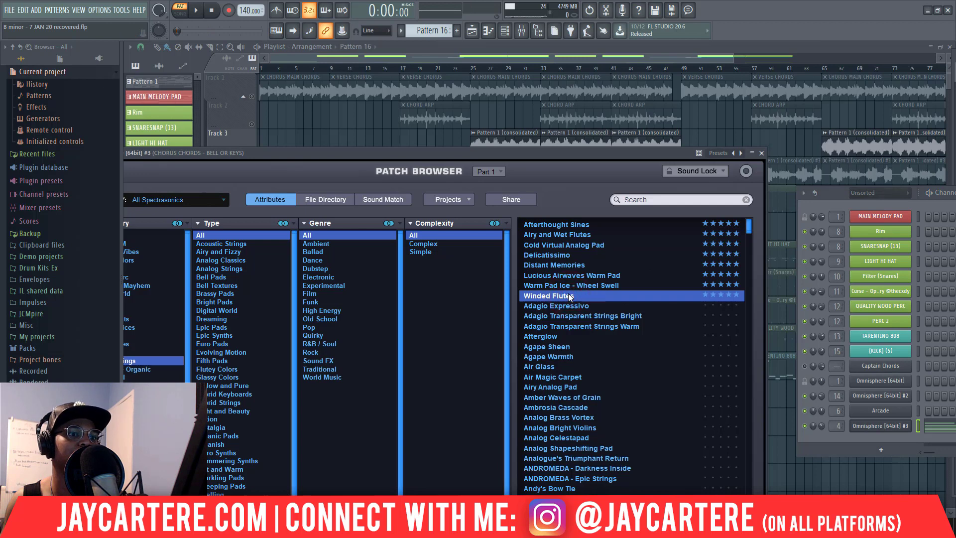
key(space)
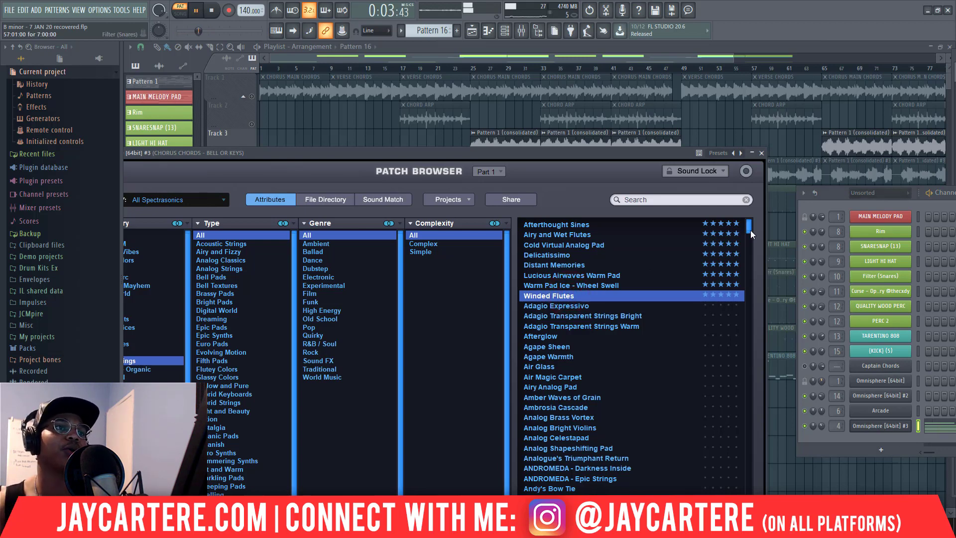
key(space)
click(762, 153)
Play Pattern 16 and bring up the mixer showing the CHORUS CHORDS - BELL OR KEYS track.
drag(839, 198, 572, 185)
key(space)
drag(742, 178, 478, 186)
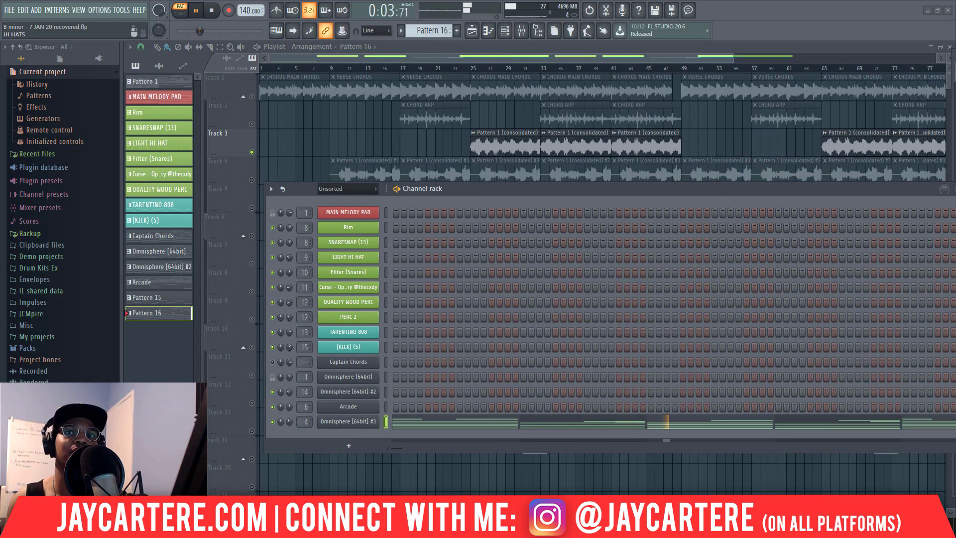
key(F9)
drag(467, 115, 239, 64)
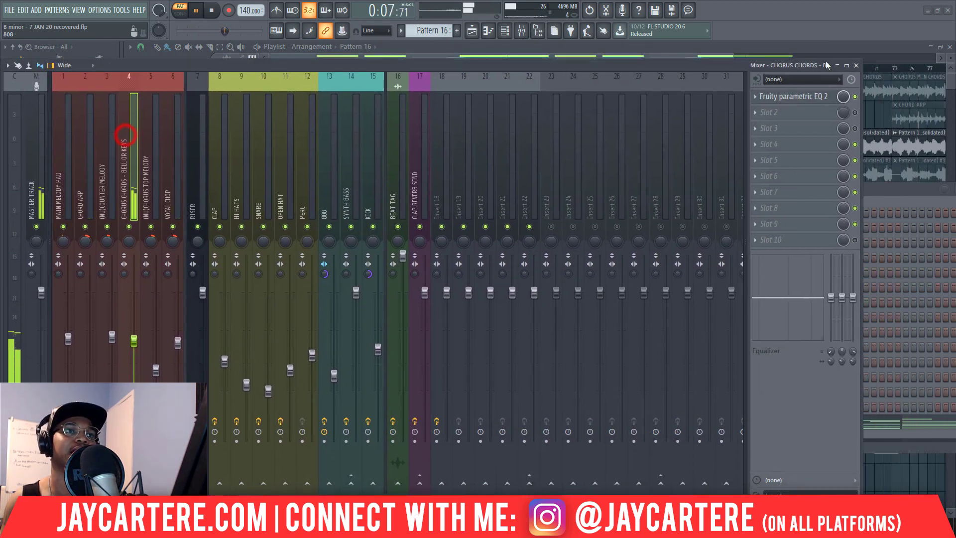
Examine the Fruity parametric EQ 2 curve on the CHORUS CHORDS track during playback, close it and stop playback.
click(797, 96)
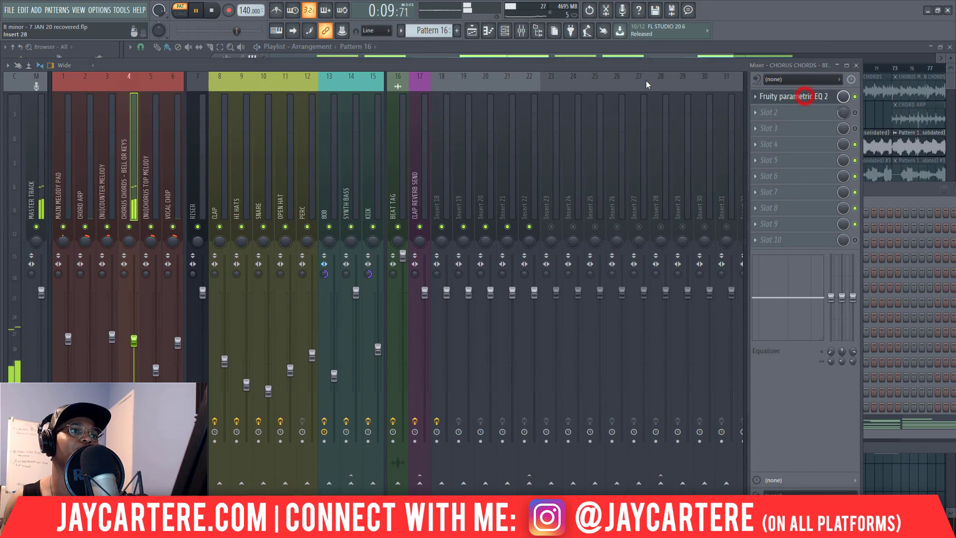
drag(618, 68, 955, 106)
drag(653, 193, 643, 326)
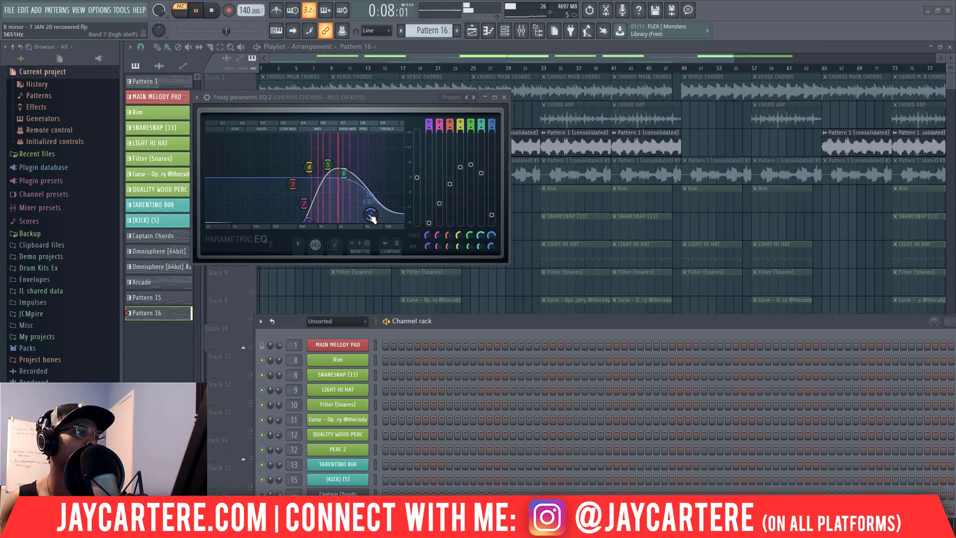
click(504, 97)
click(553, 326)
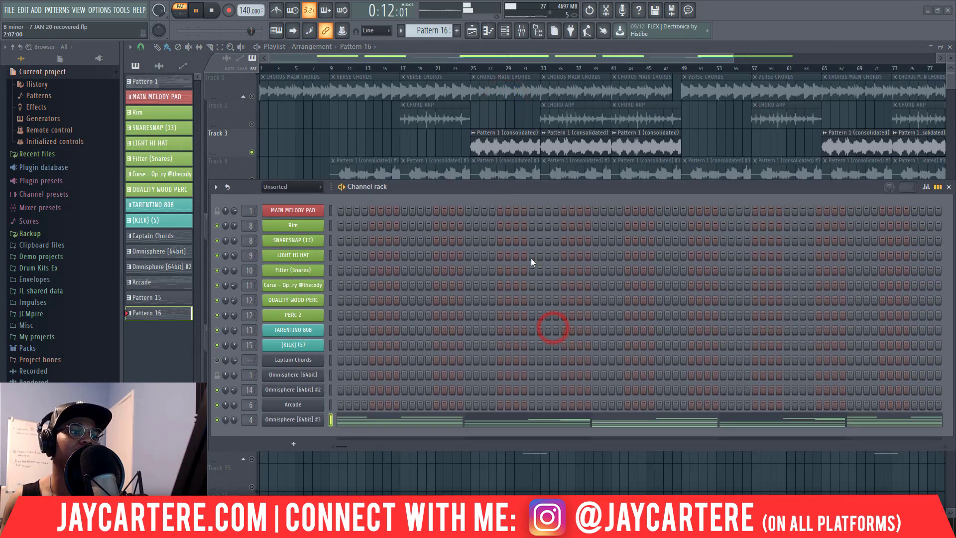
key(space)
Place a Pattern 16 clip at bar 1 of Track 6, delete it and bring back the channel rack.
drag(518, 190, 486, 150)
click(416, 146)
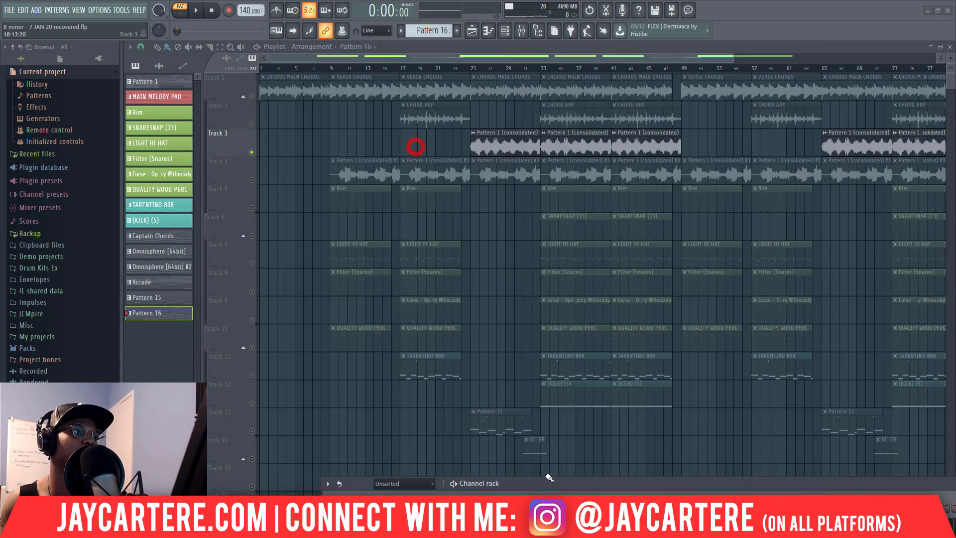
click(288, 224)
drag(317, 226, 277, 215)
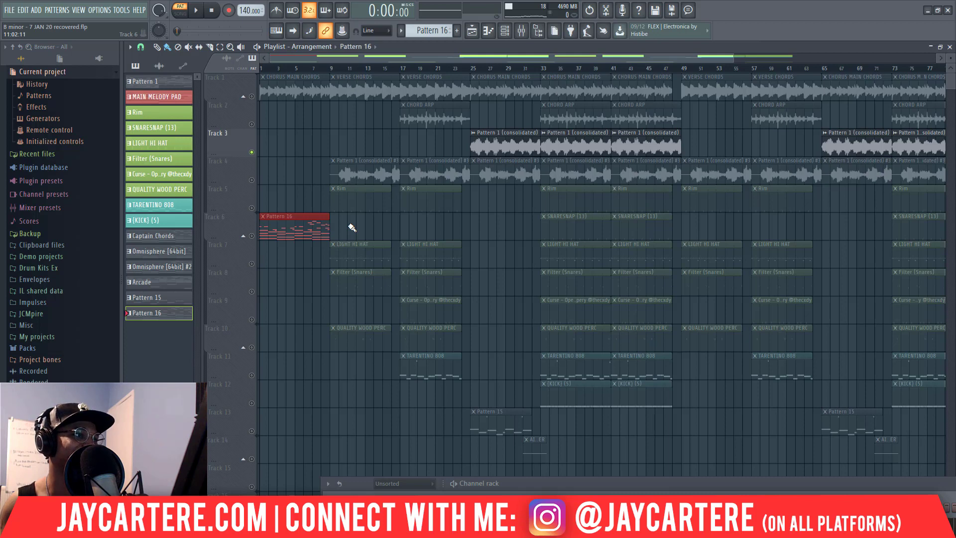
right_click(295, 230)
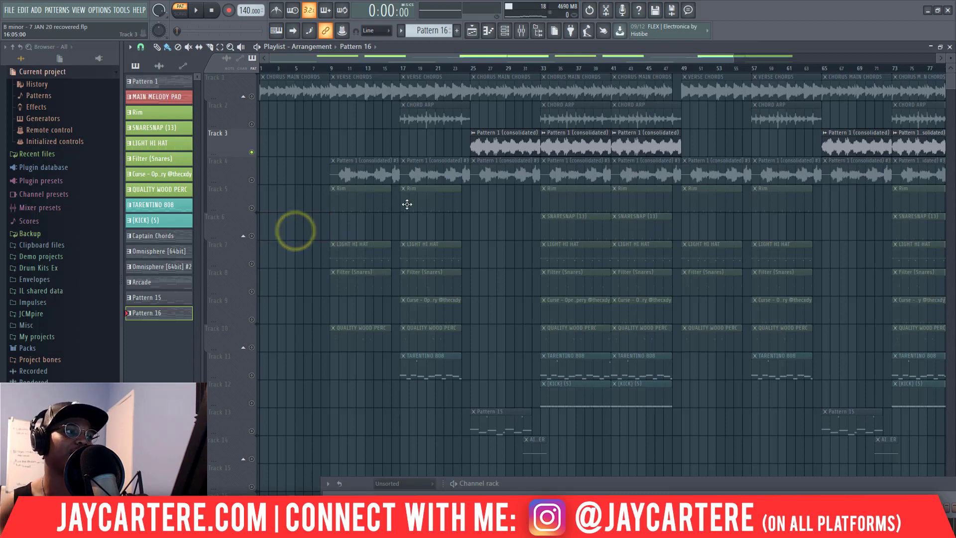
drag(649, 484, 506, 198)
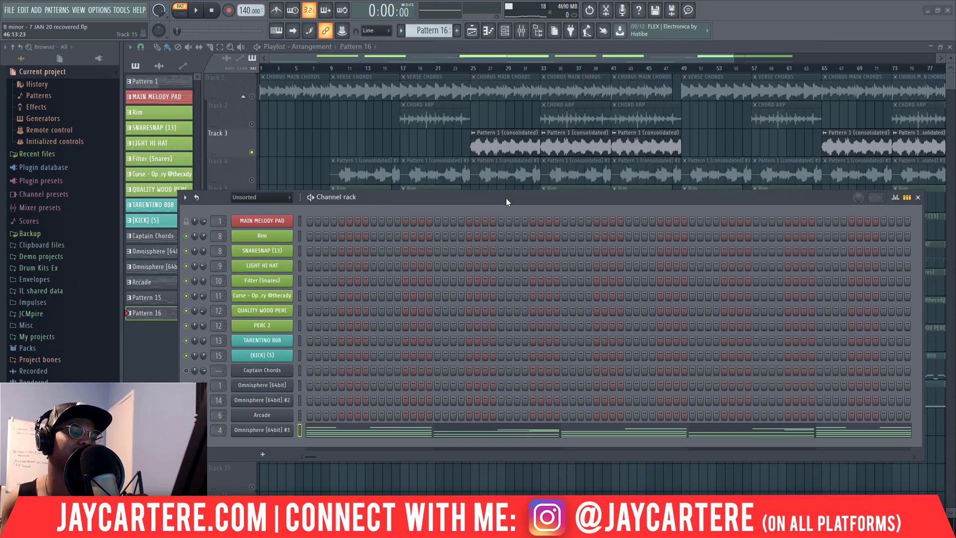
Check the channel settings of Track 3's Pattern 1 (consolidated) clip at bar 25 and close its window.
click(479, 139)
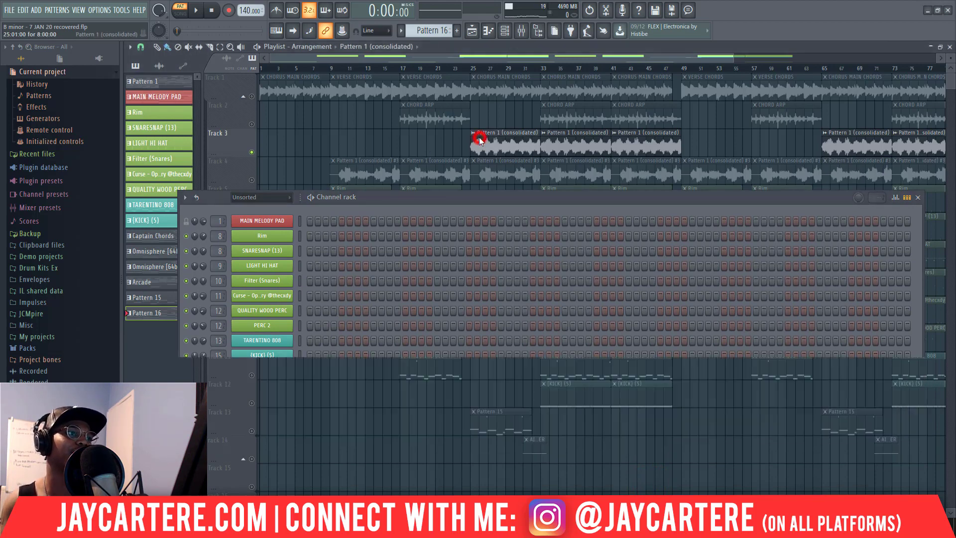
double_click(479, 138)
drag(377, 201, 401, 326)
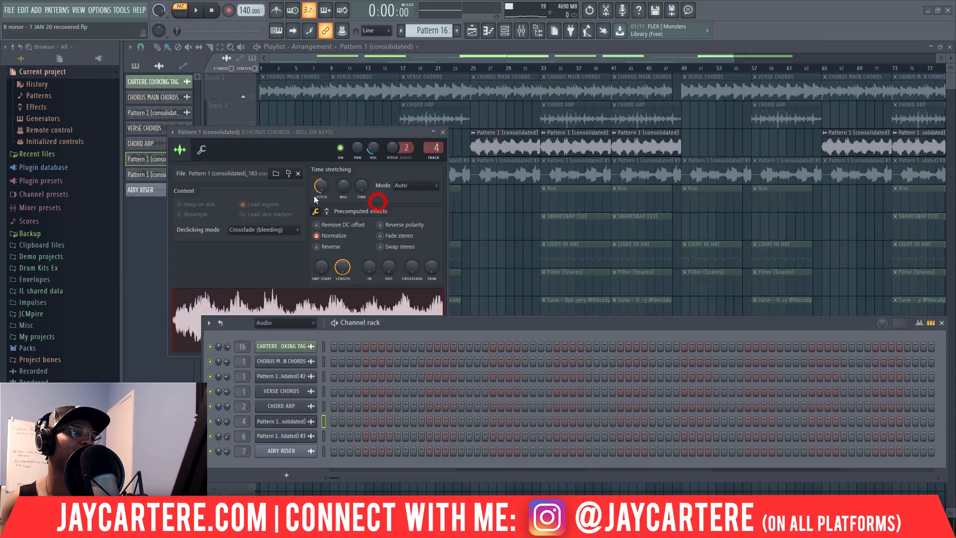
click(444, 132)
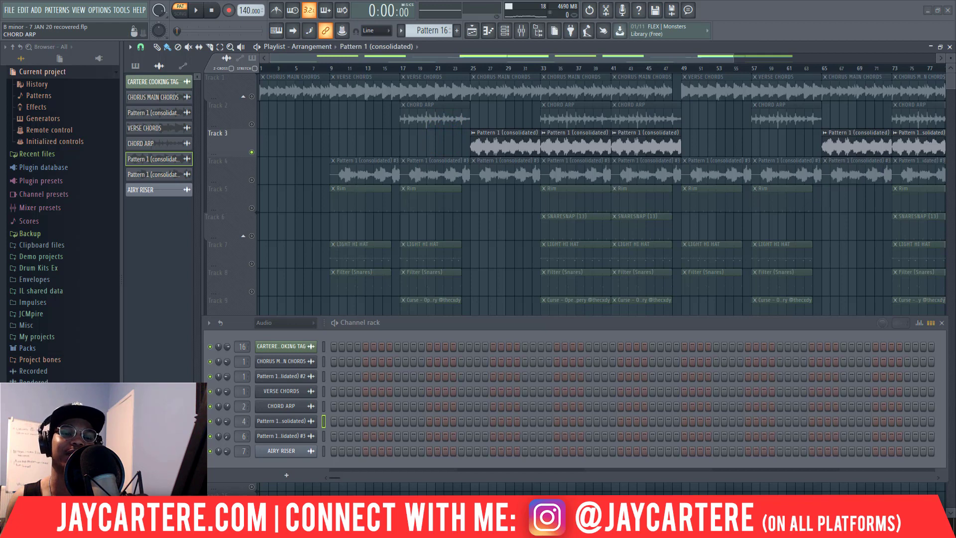
drag(629, 324, 599, 307)
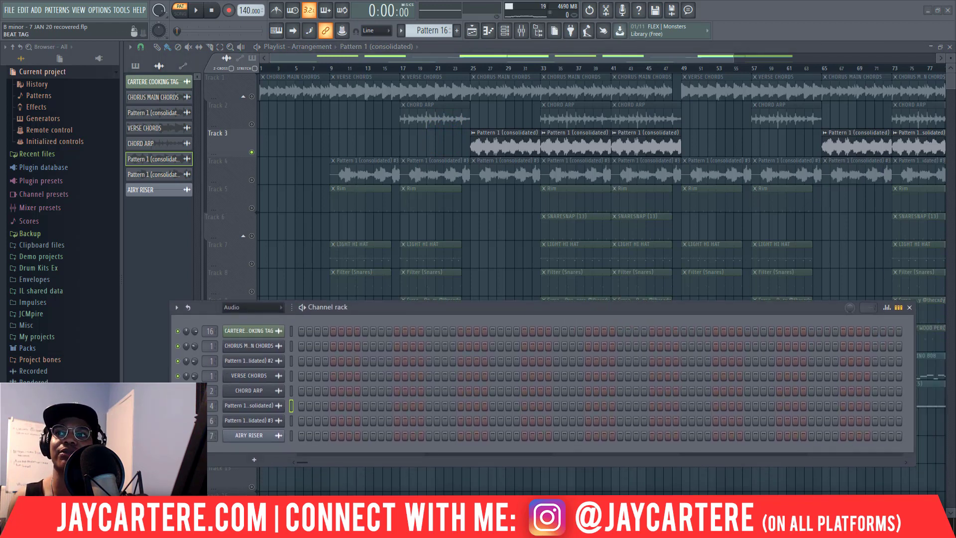
Examine the top melody and CHORUS CHORDS - BELL OR KEYS tracks in the mixer, and close the mixer and channel rack.
key(F9)
drag(775, 150, 401, 85)
click(149, 189)
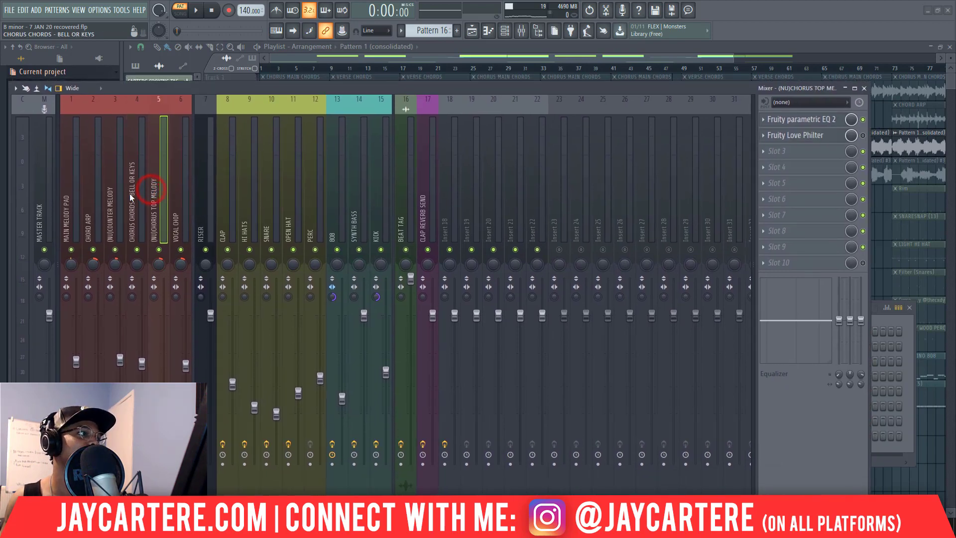
click(130, 197)
click(235, 82)
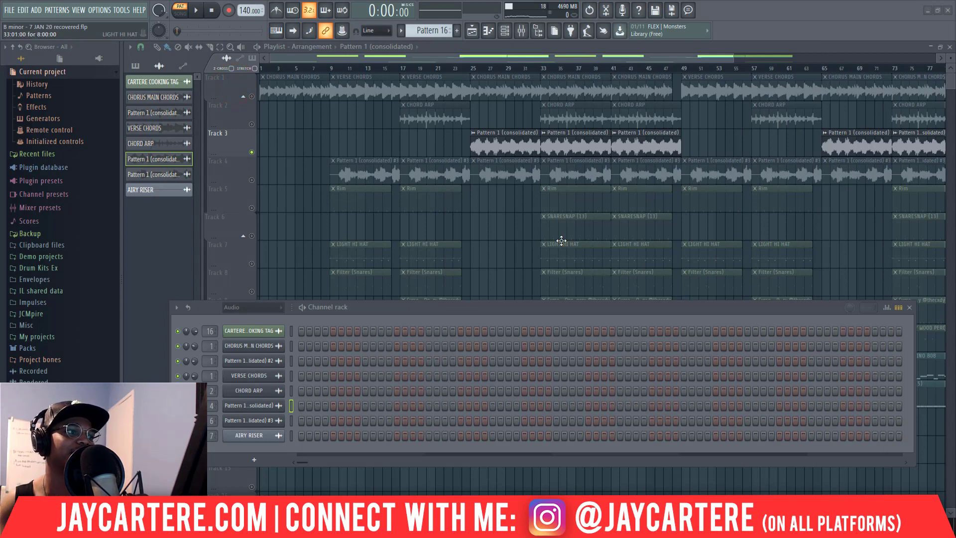
click(417, 303)
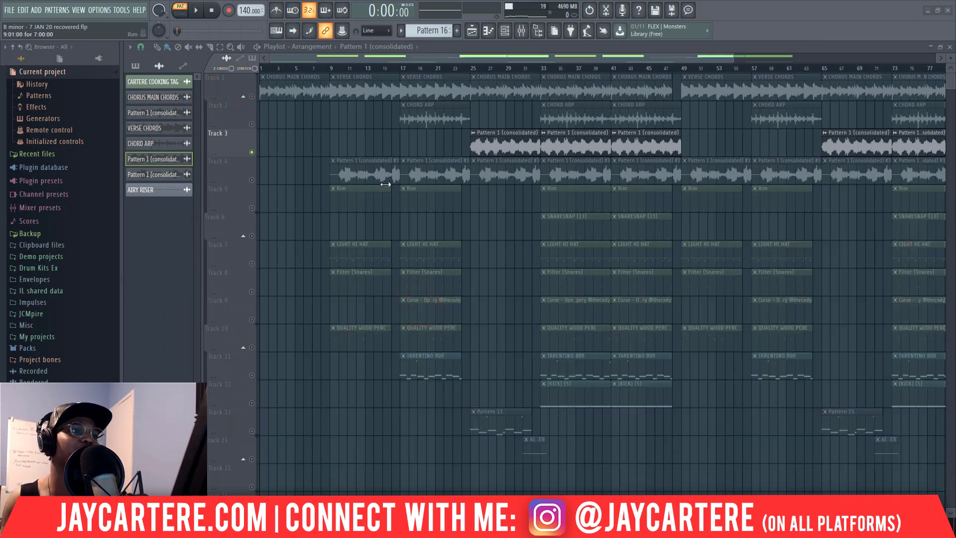
Unsolo Track 3 to enable all playlist tracks, and set the song position to bar 9 in song mode.
right_click(246, 153)
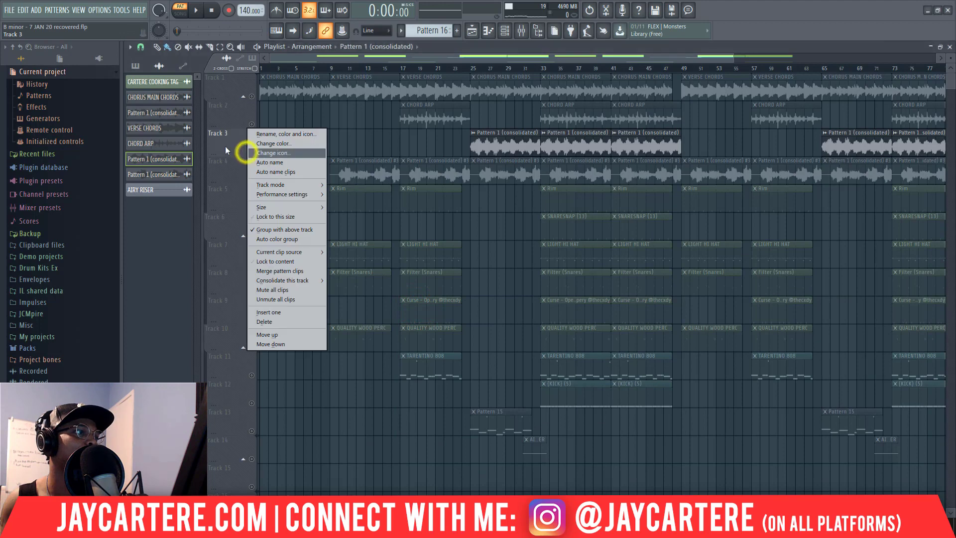
click(221, 149)
right_click(256, 152)
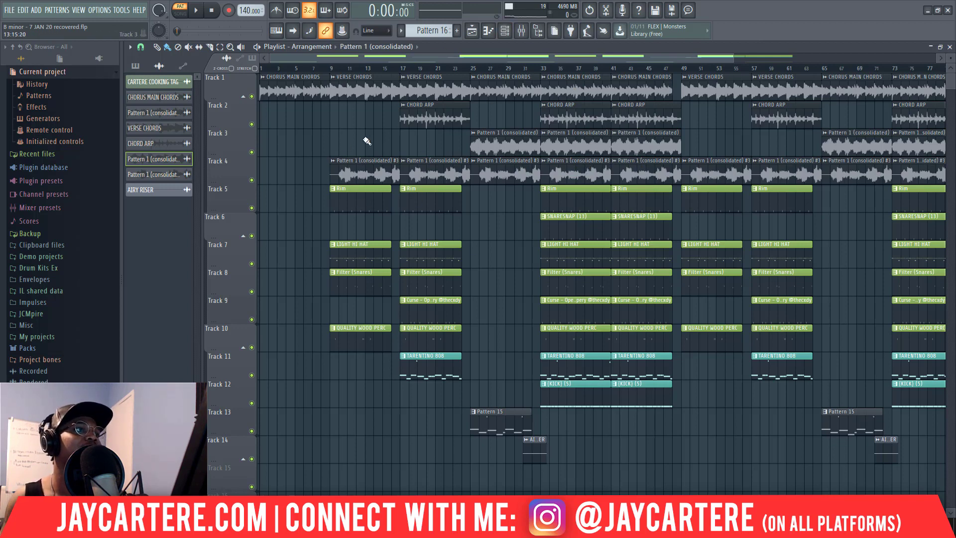
click(330, 70)
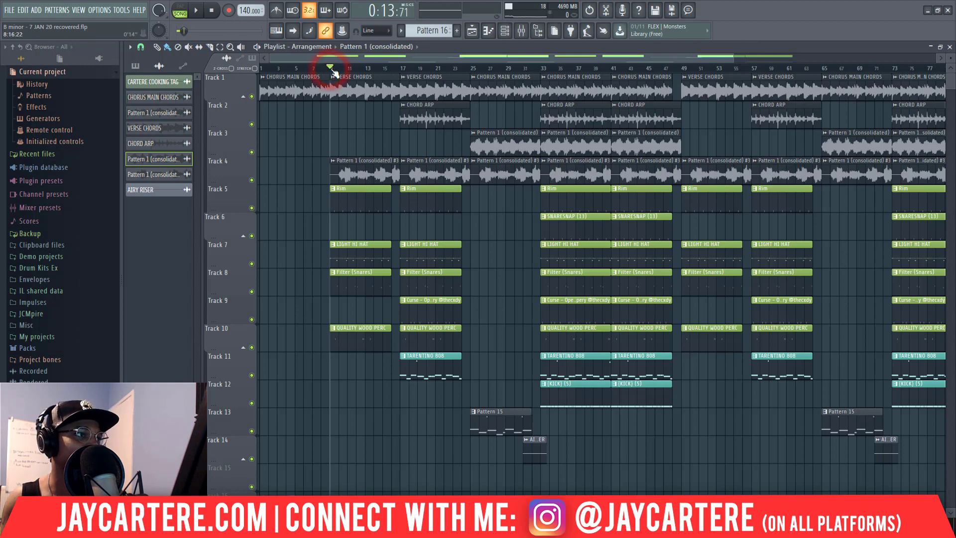
Examine the Rim pattern's notes in the piano roll, close it and play the arrangement from bar 9.
double_click(357, 208)
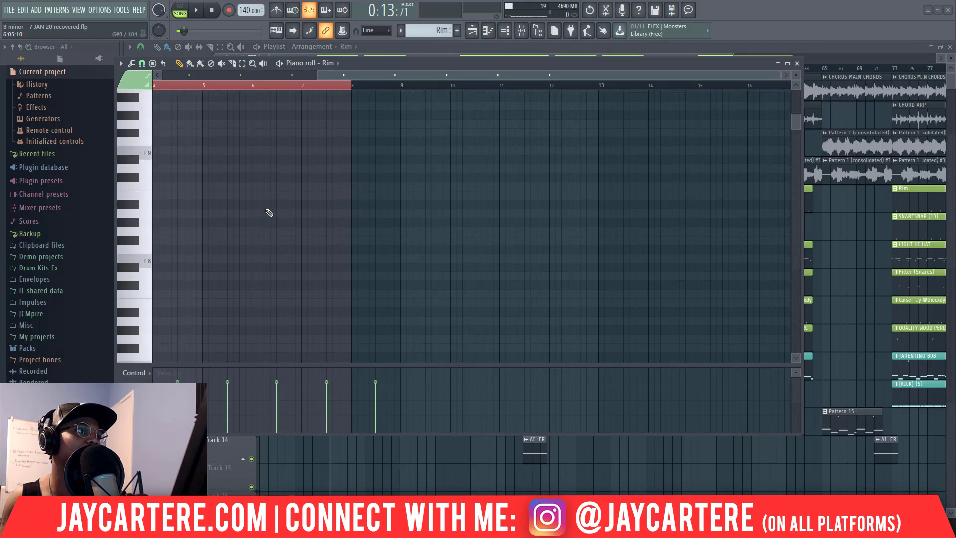
scroll(269, 213, down, 10)
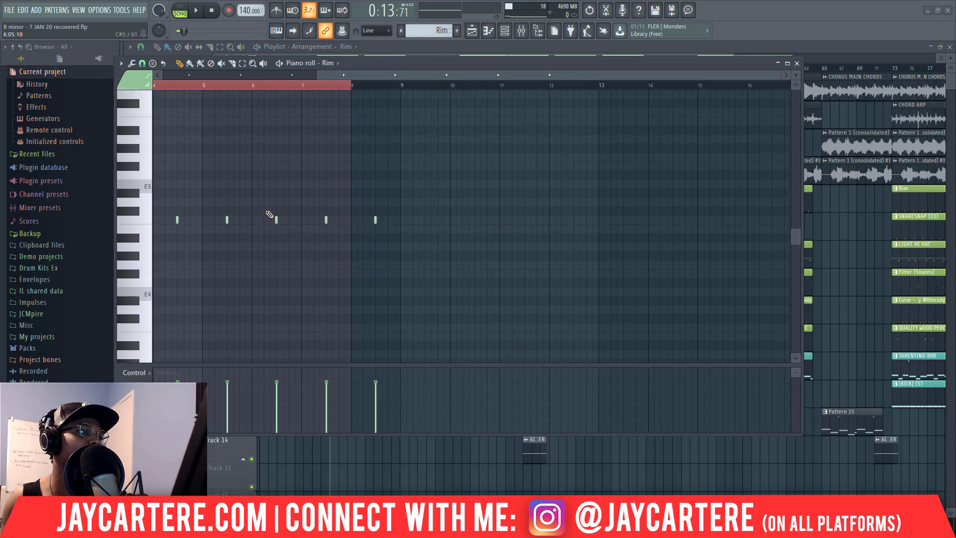
drag(426, 74, 249, 99)
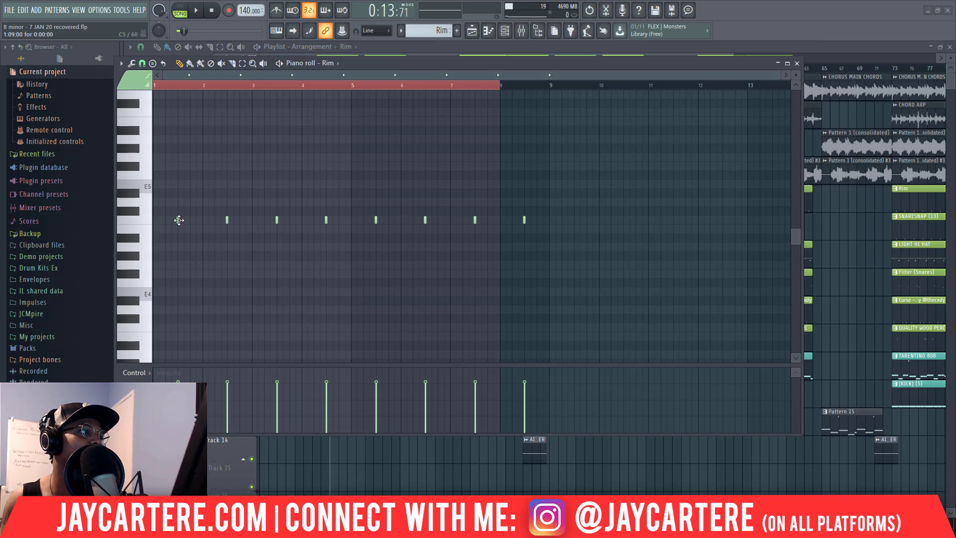
click(797, 63)
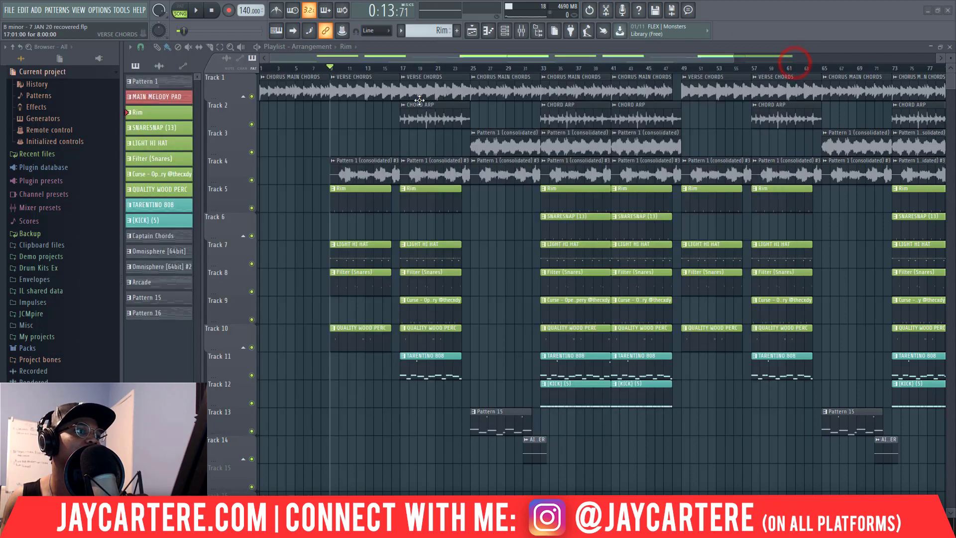
key(space)
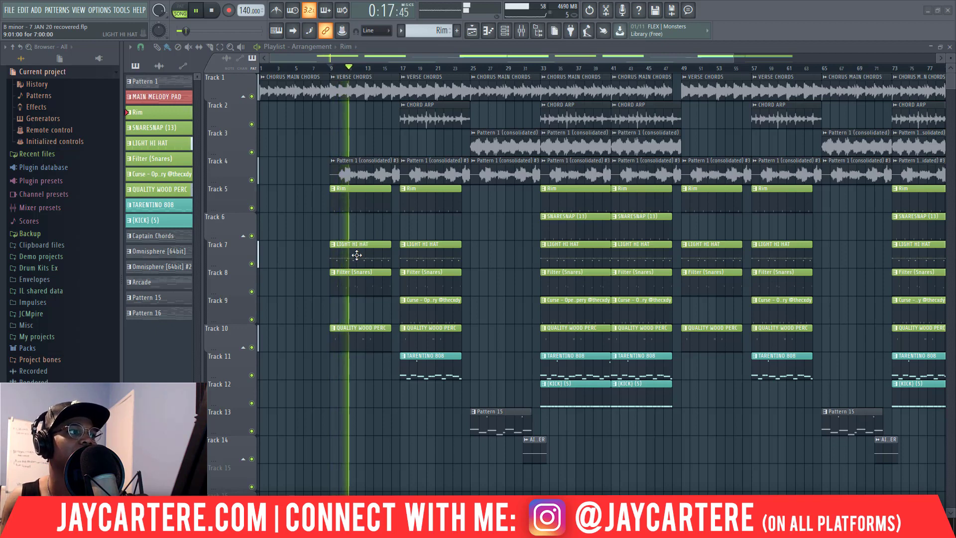
key(space)
Check the channel settings of the vocal chop clip at bar 9 on Track 4, close them and show the channel rack.
click(380, 168)
double_click(379, 168)
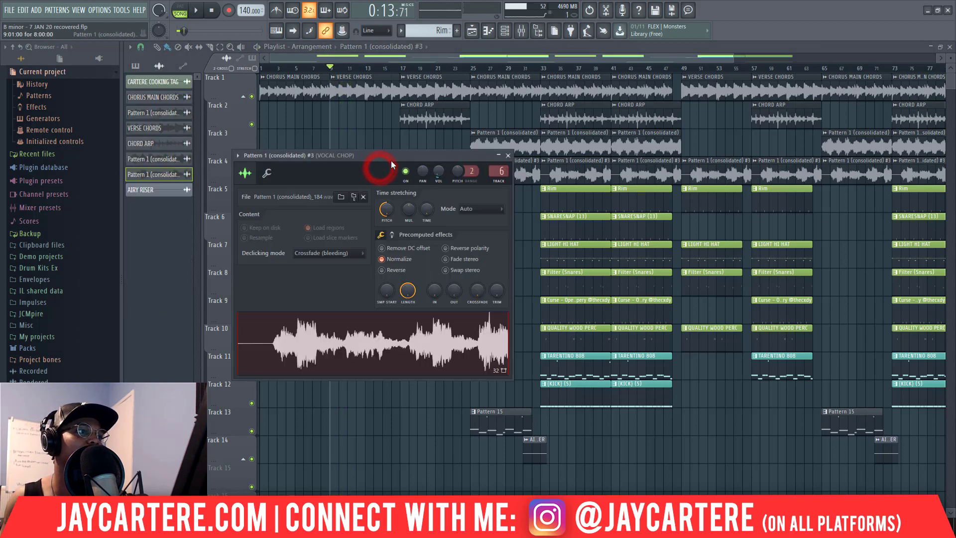
drag(400, 155, 421, 120)
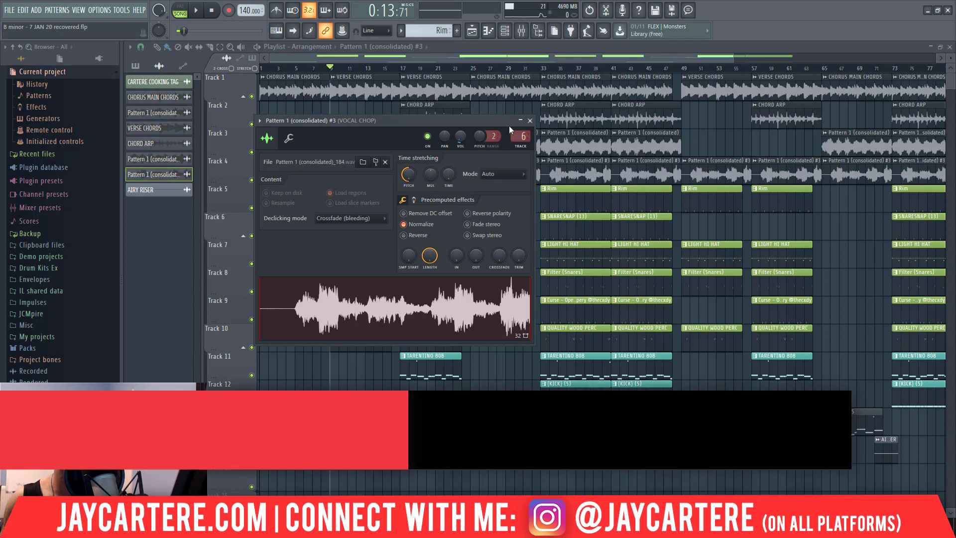
click(529, 120)
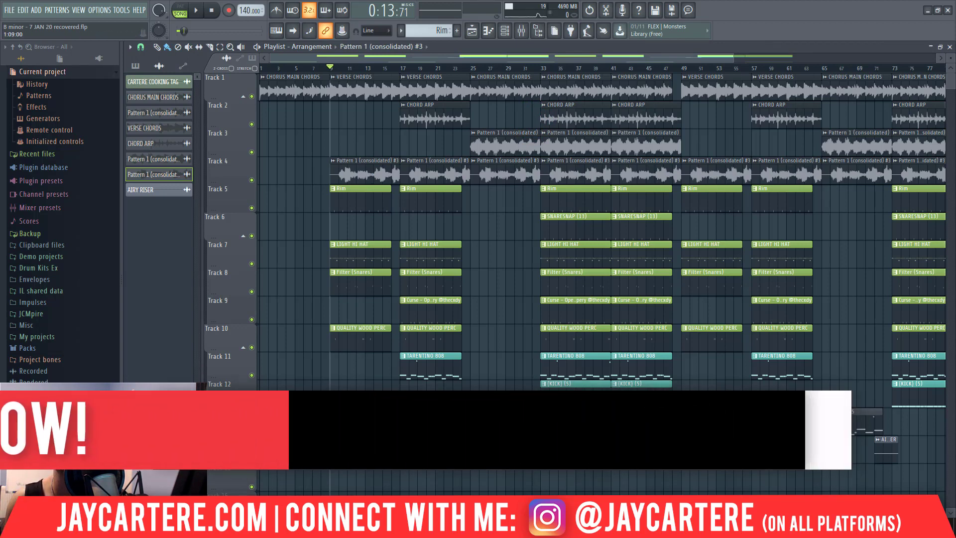
key(F6)
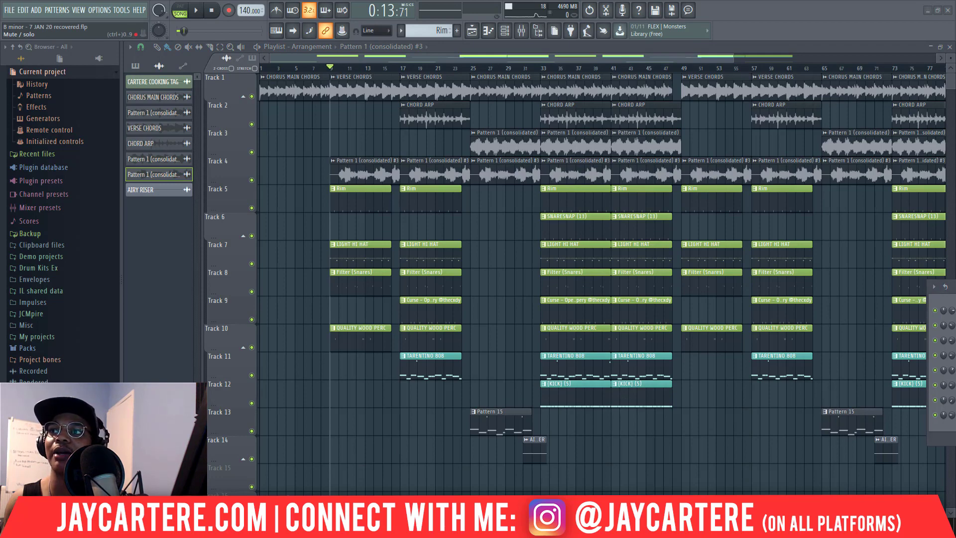
Check the VOCAL CHOP track in the mixer and the channel settings of its clip at bar 9, and close both.
key(F9)
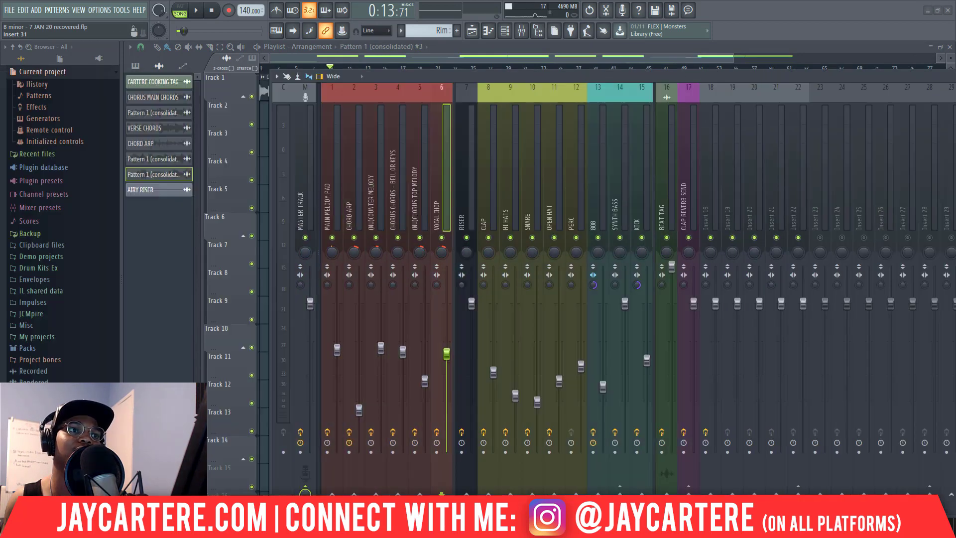
key(F9)
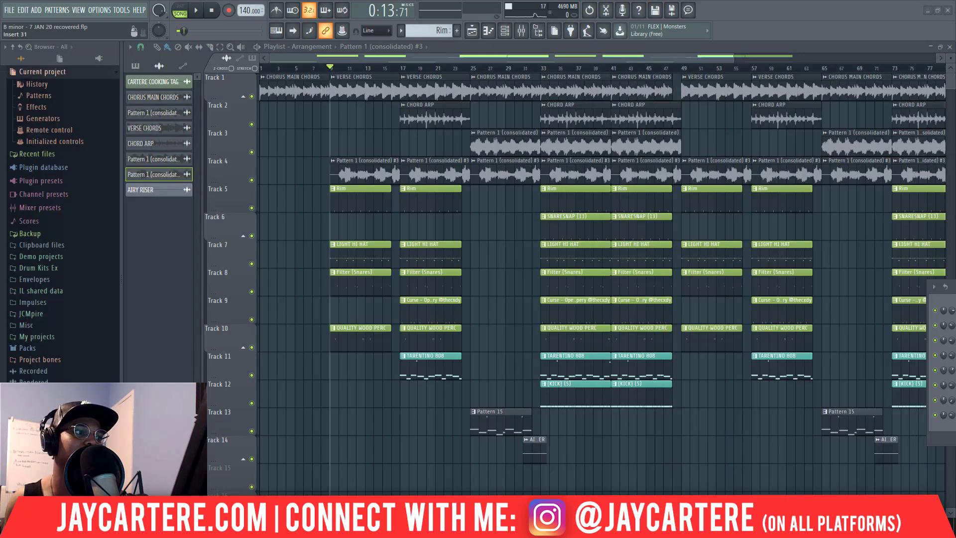
double_click(340, 172)
click(529, 122)
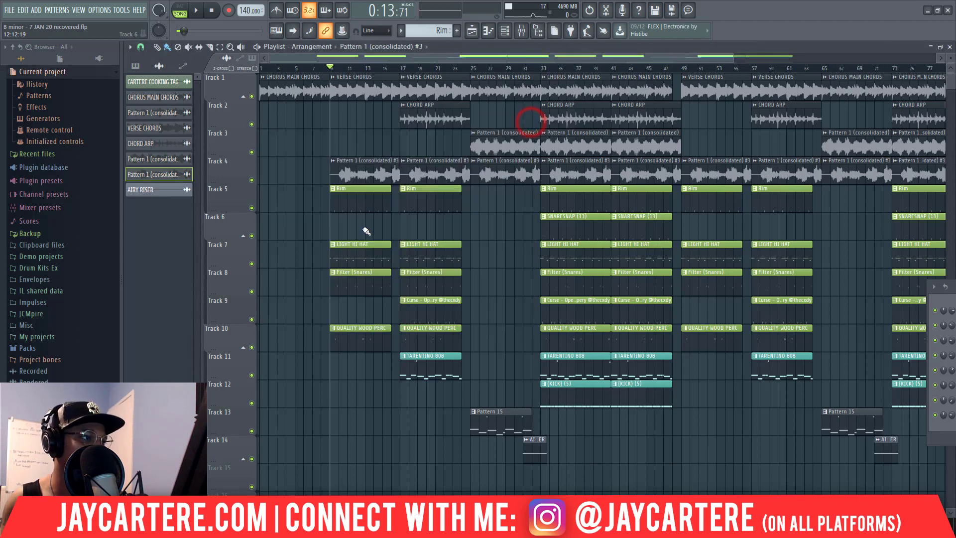
Examine the first bars of the LIGHT HI HAT pattern from bar 9 and the snap options in the piano roll.
double_click(354, 251)
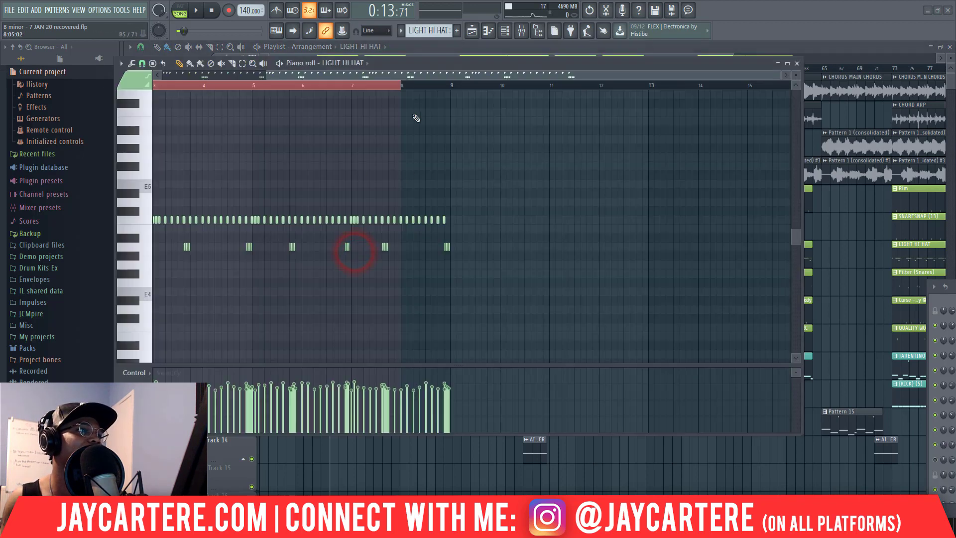
scroll(444, 76, left, 2)
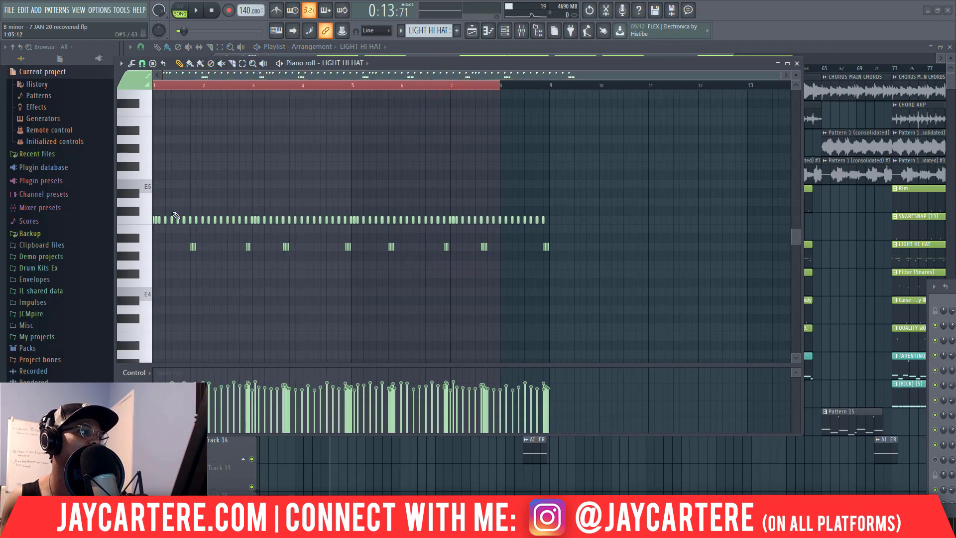
drag(782, 76, 299, 76)
click(142, 64)
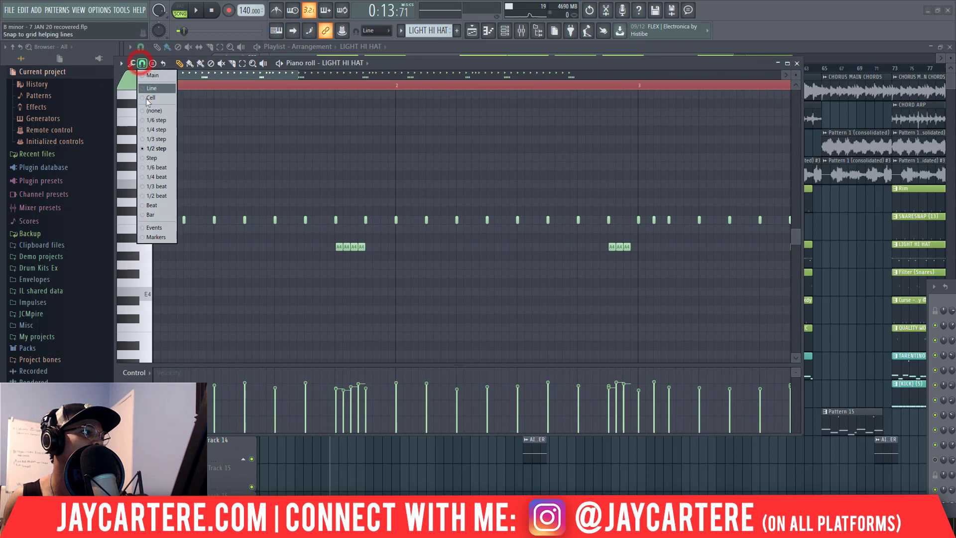
click(155, 143)
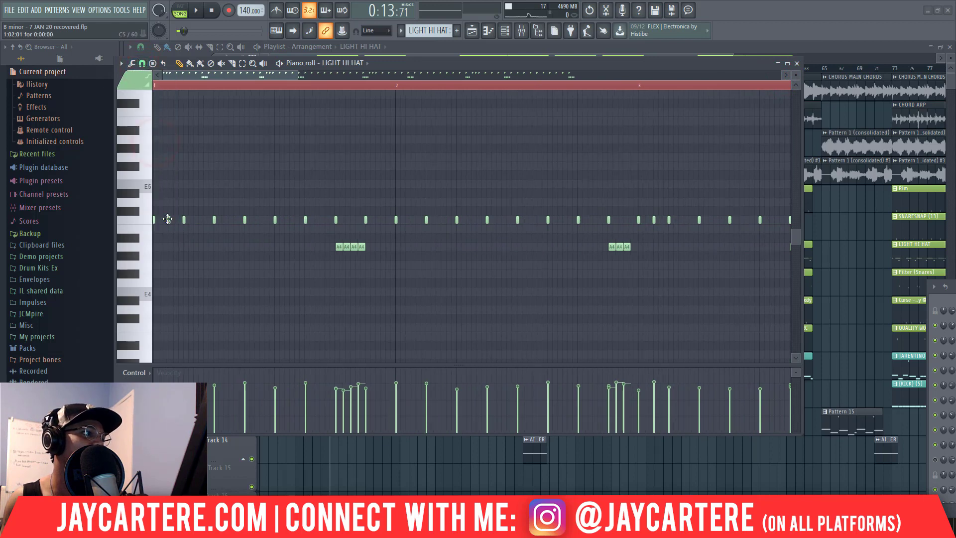
click(168, 219)
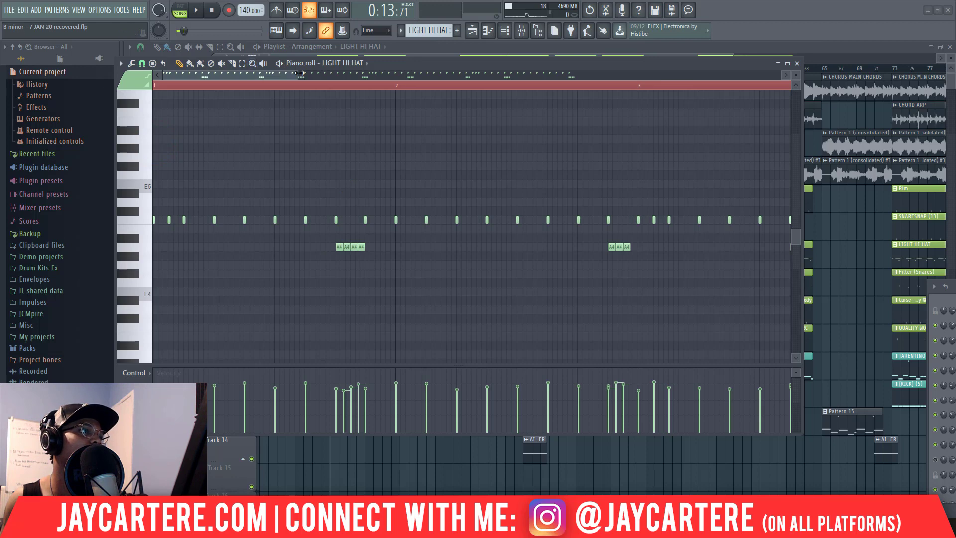
Examine the placement of the lower-pitched hi-hat rolls across the whole LIGHT HI HAT pattern.
drag(300, 73, 411, 73)
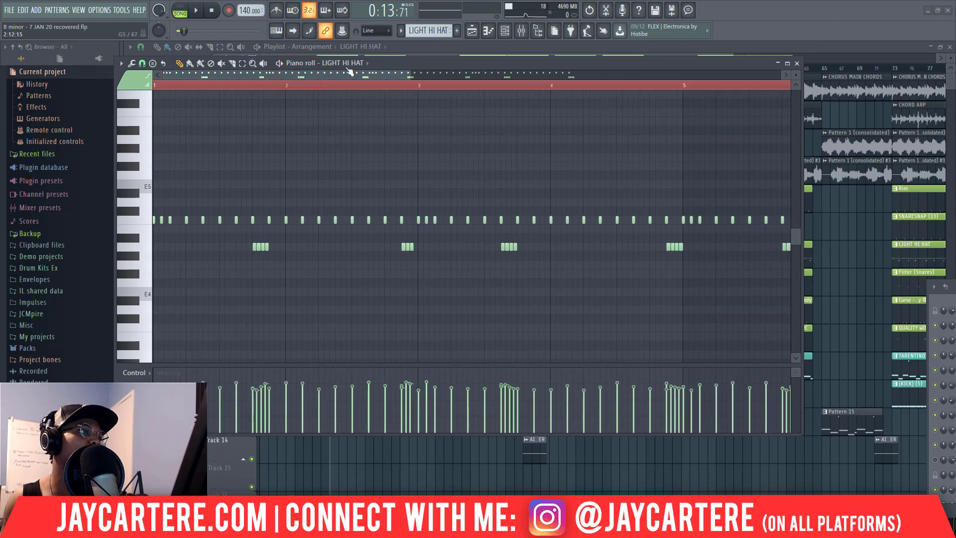
drag(299, 77, 343, 77)
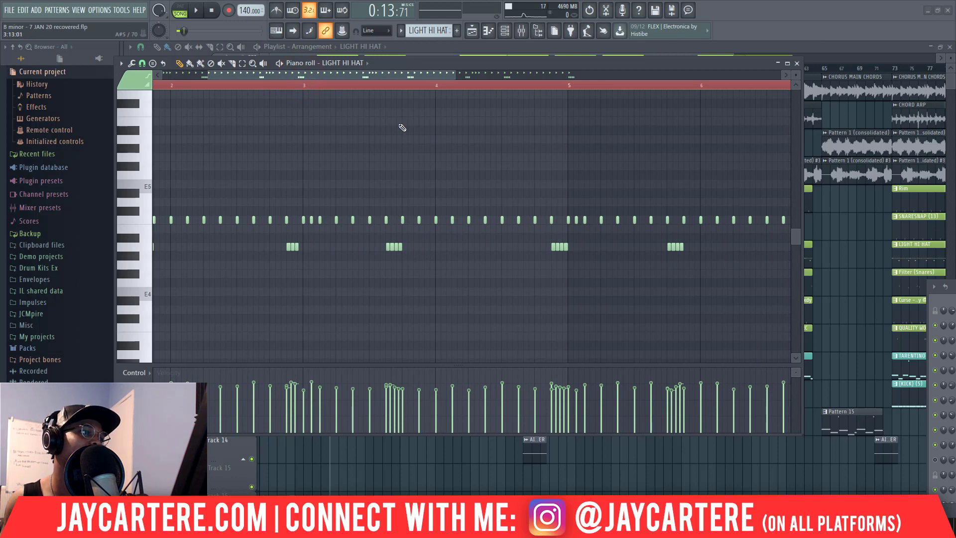
drag(394, 81, 351, 83)
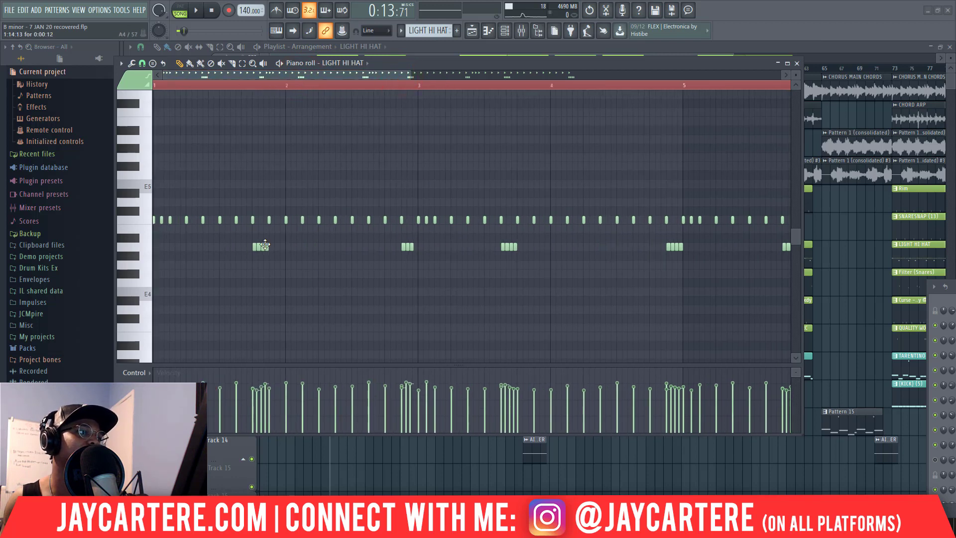
scroll(379, 77, right, 3)
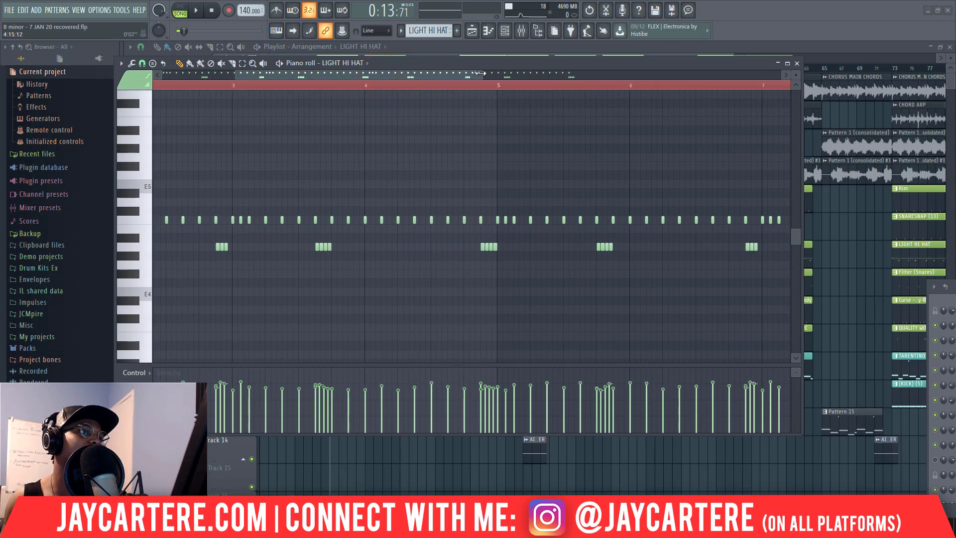
drag(481, 73, 490, 74)
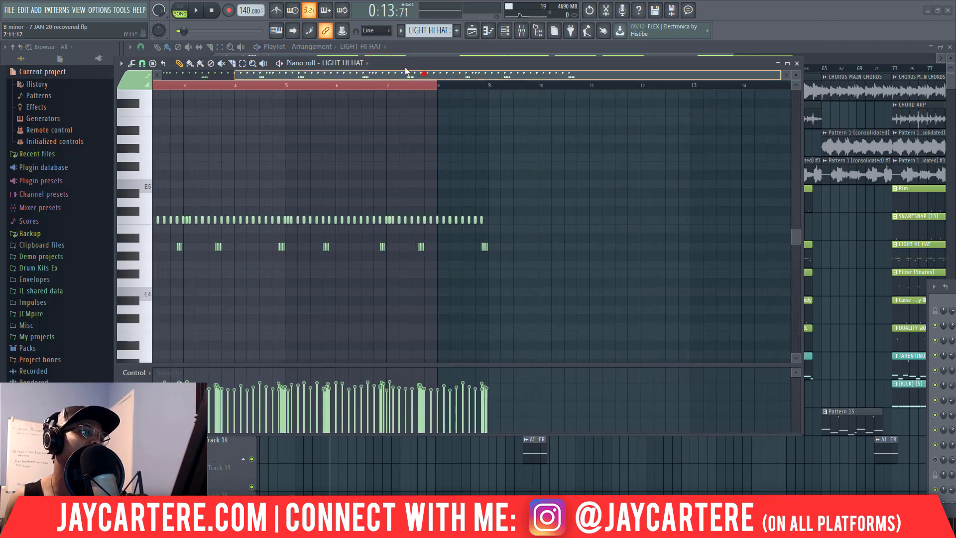
scroll(405, 75, left, 3)
Select all LIGHT HI HAT notes, check the randomizer's velocity level, and close it without applying.
right_click(258, 158)
key(ctrl+a)
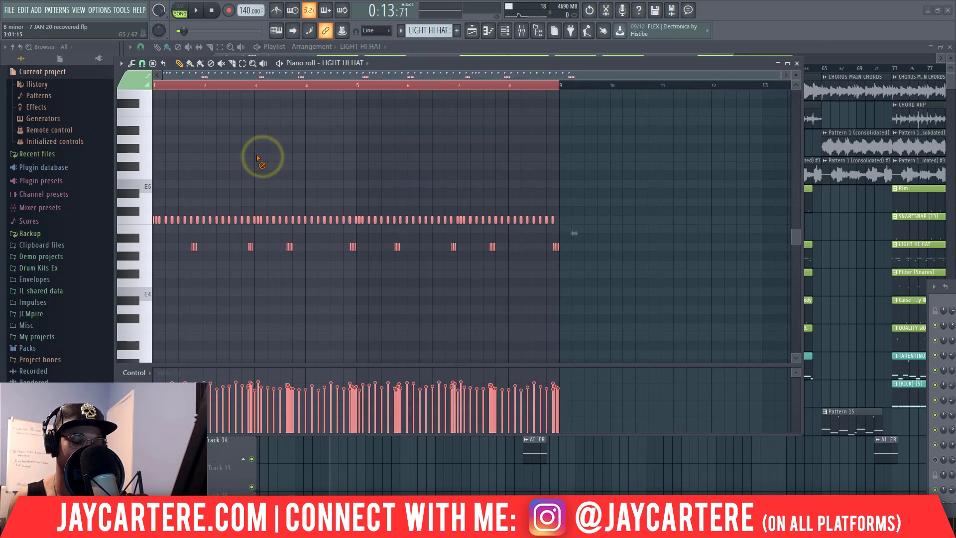
key(alt+r)
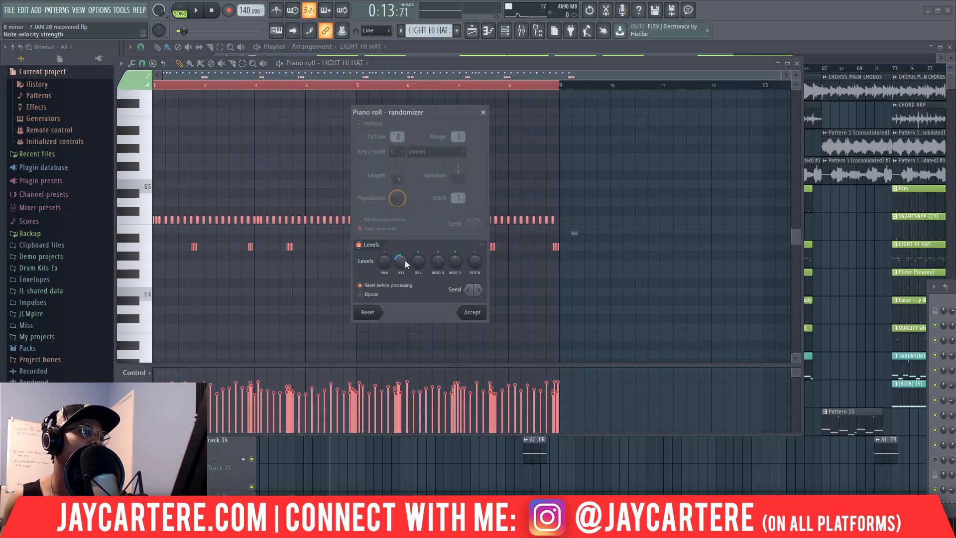
click(484, 112)
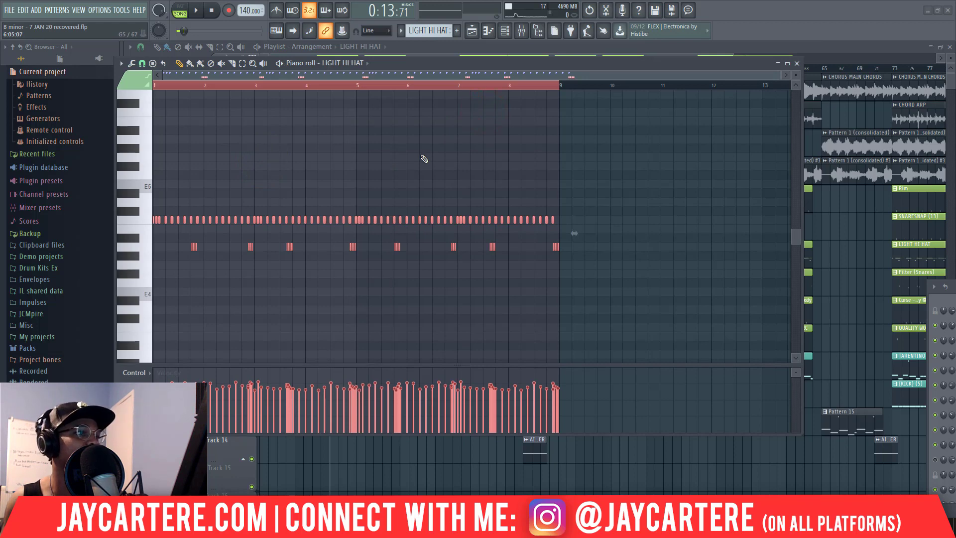
Try to randomize the panning of the selected hi-hat notes with the Bipolar option, and close the randomizer without accepting.
key(alt+r)
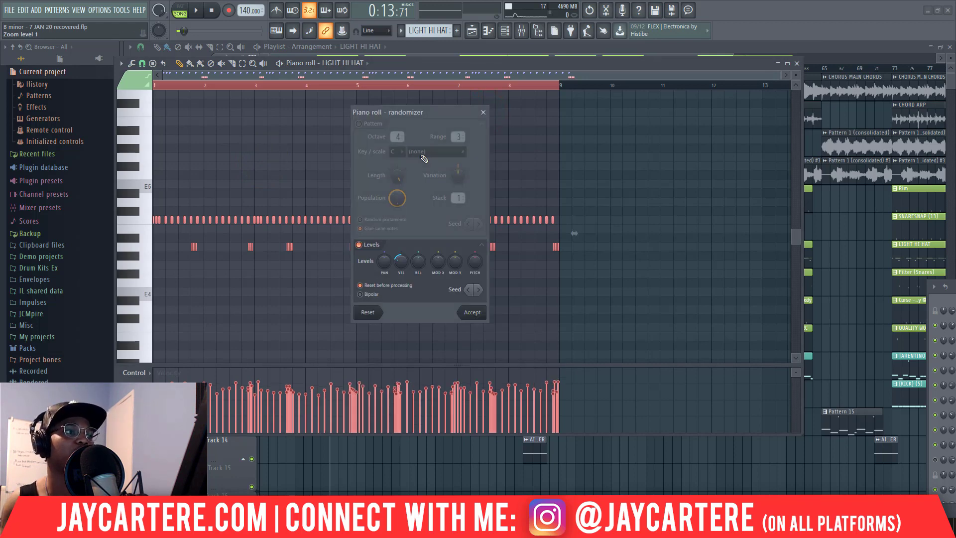
click(401, 263)
click(384, 262)
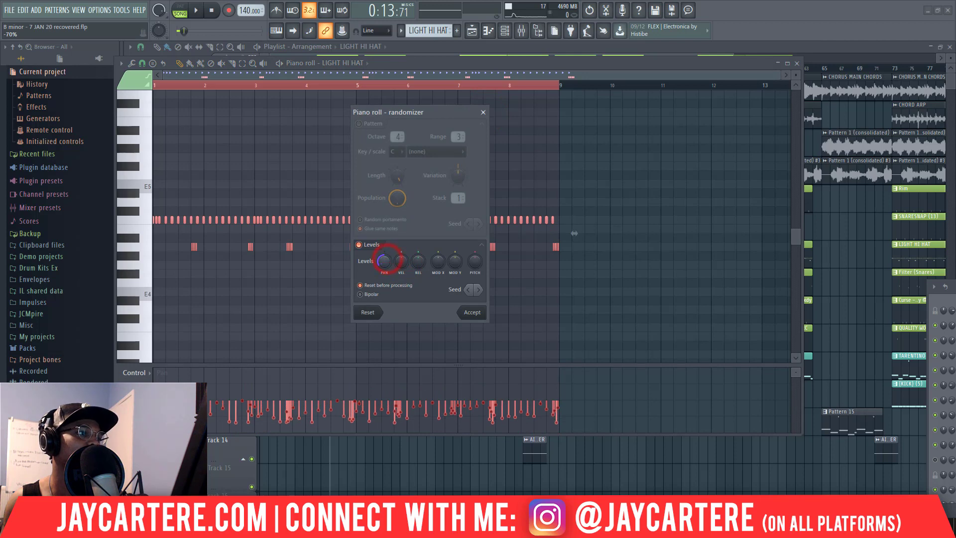
click(360, 294)
click(385, 261)
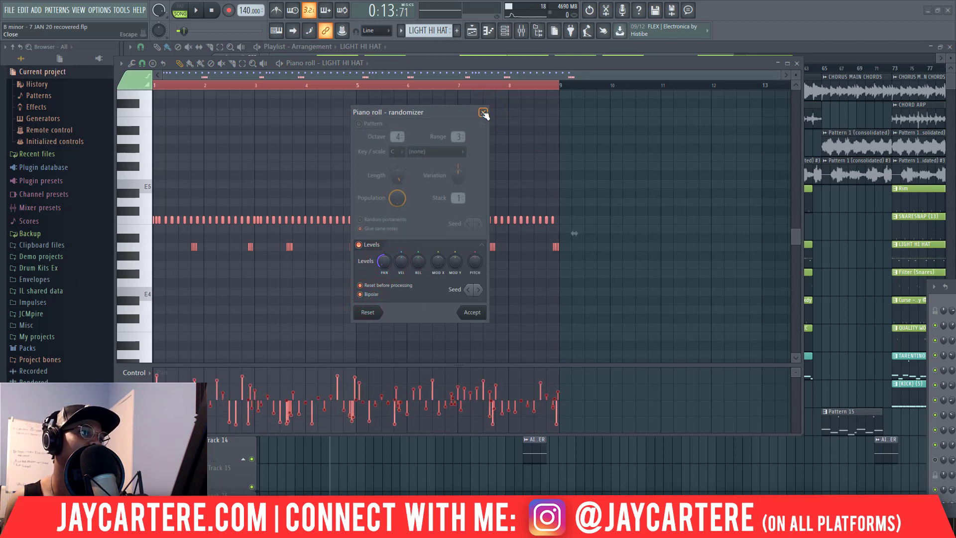
click(482, 113)
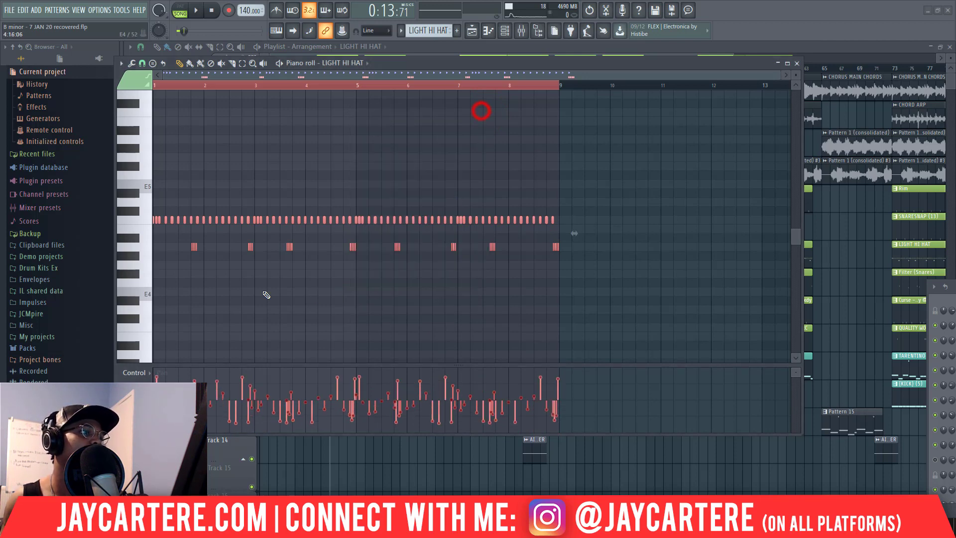
Show the hi-hat note velocities in the control lane and close the piano roll.
click(144, 372)
click(152, 402)
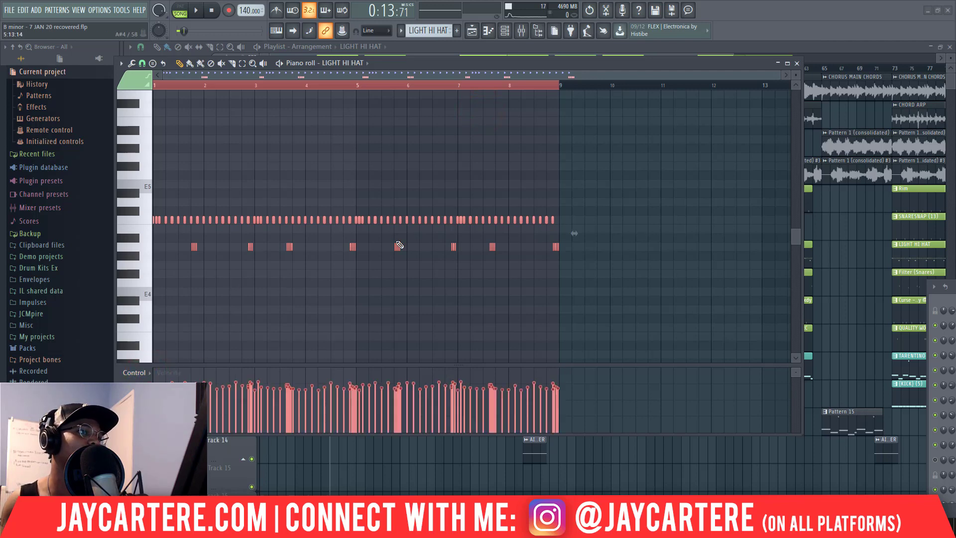
click(797, 63)
Examine the Filter (Snares) pattern's notes from its first bar in the piano roll, and show the channel rack.
double_click(363, 284)
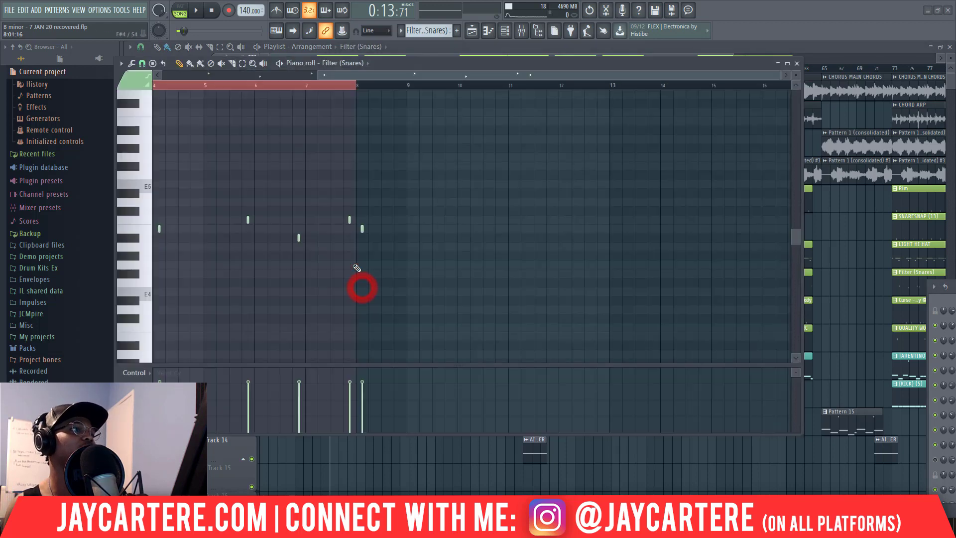
drag(418, 73, 167, 84)
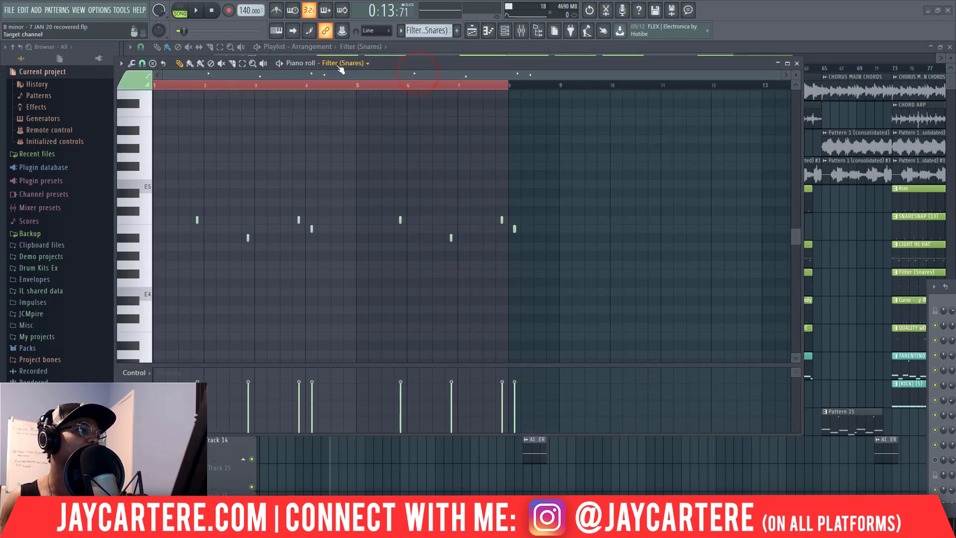
drag(392, 63, 419, 66)
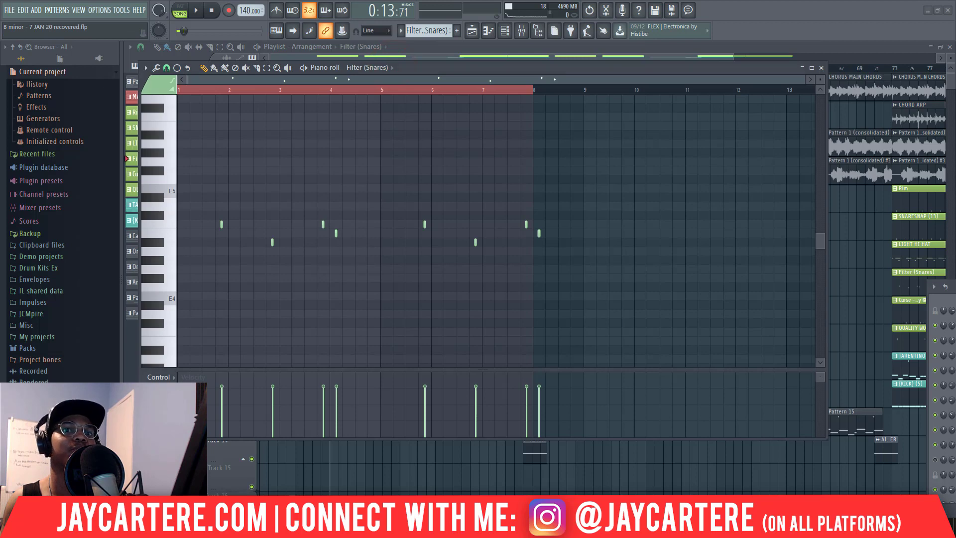
key(F6)
drag(651, 193, 403, 160)
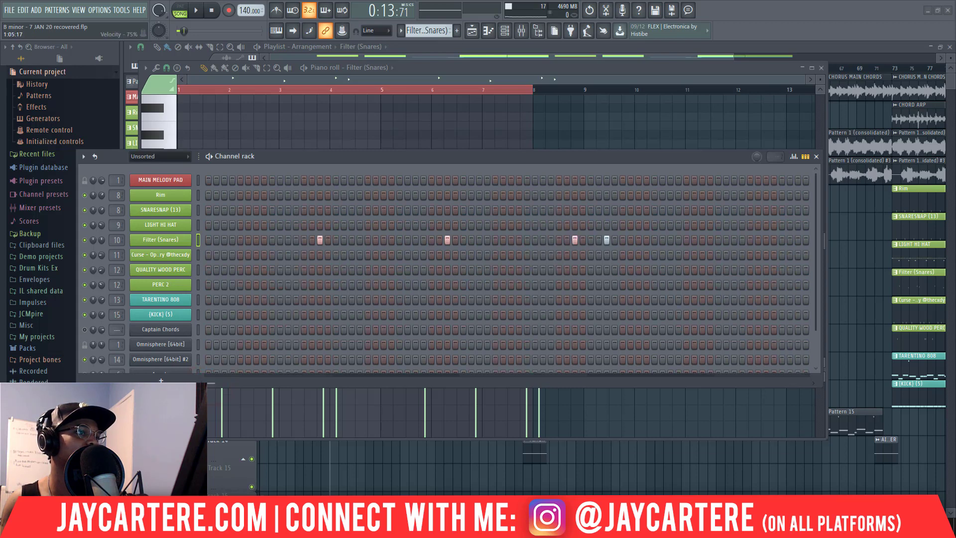
Listen to the arrangement from bar 9 with the channel rack moved aside, stop playback and close the snare piano roll.
key(space)
drag(291, 156, 901, 177)
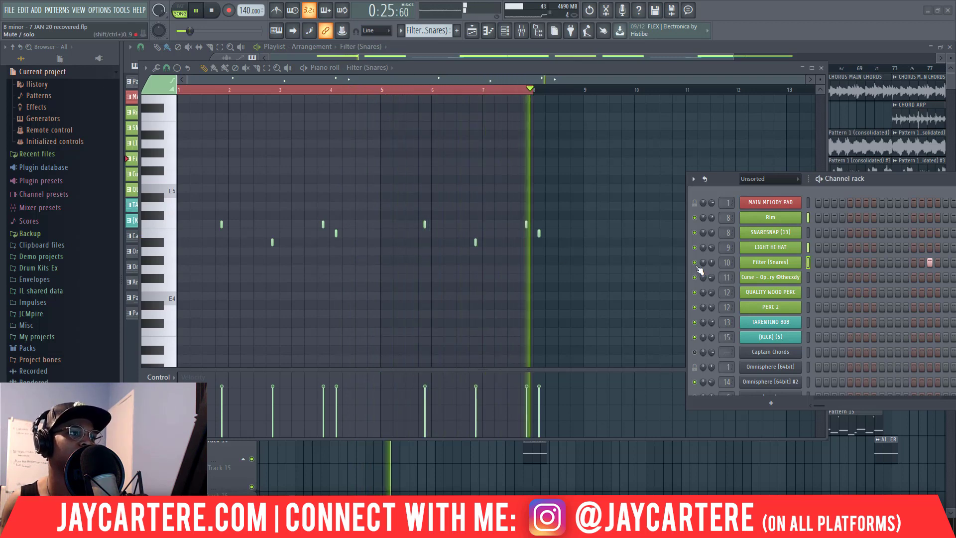
key(space)
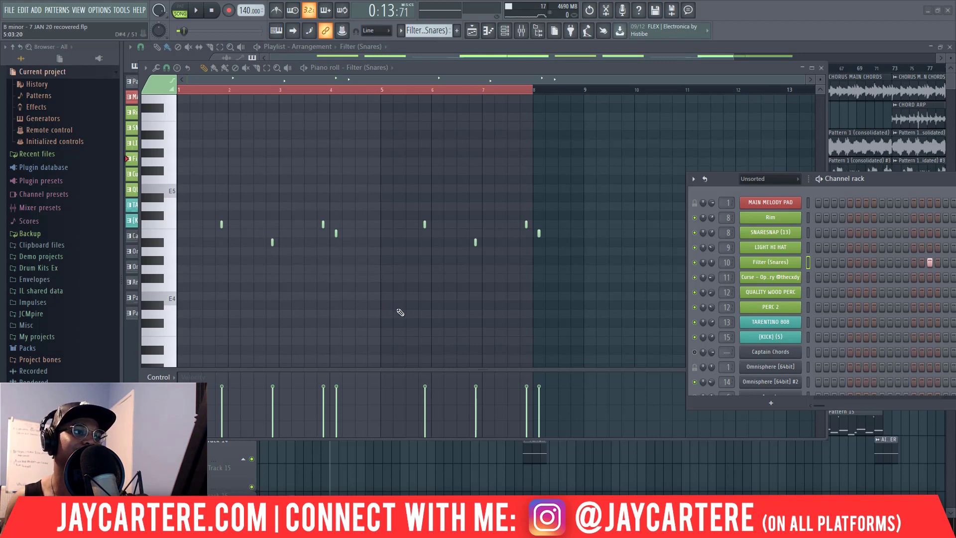
click(823, 68)
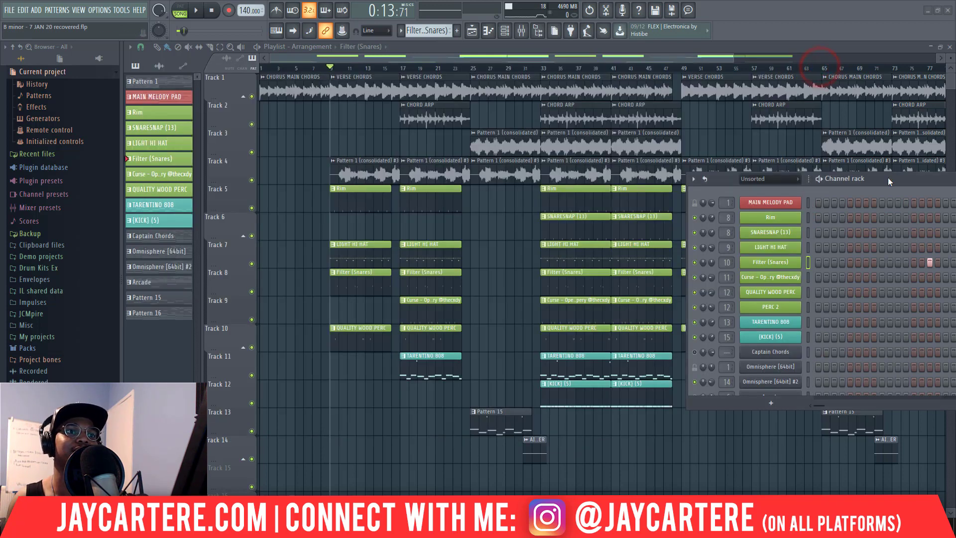
drag(889, 178, 850, 181)
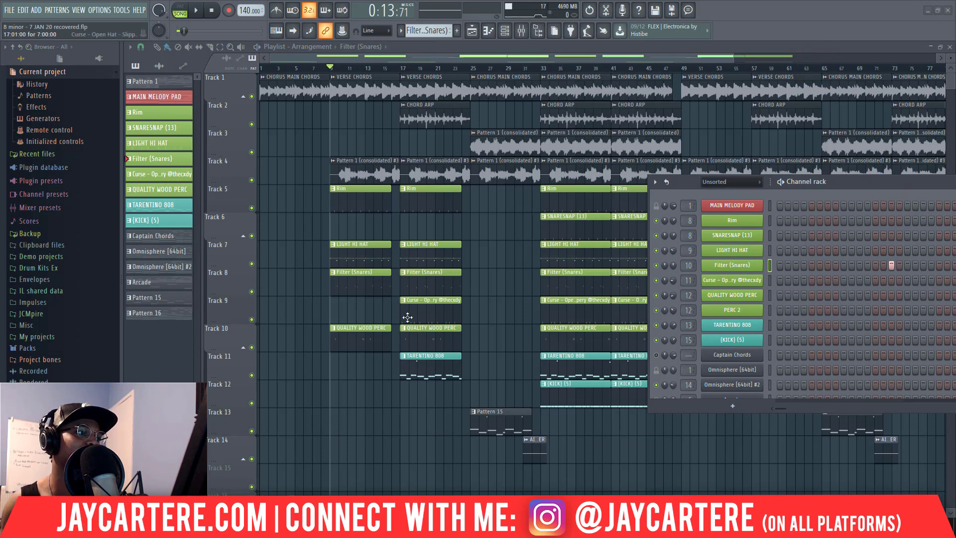
Examine the QUALITY WOOD PERC pattern in the piano roll and channel rack, and play and stop the arrangement from bar 9.
click(370, 349)
double_click(369, 349)
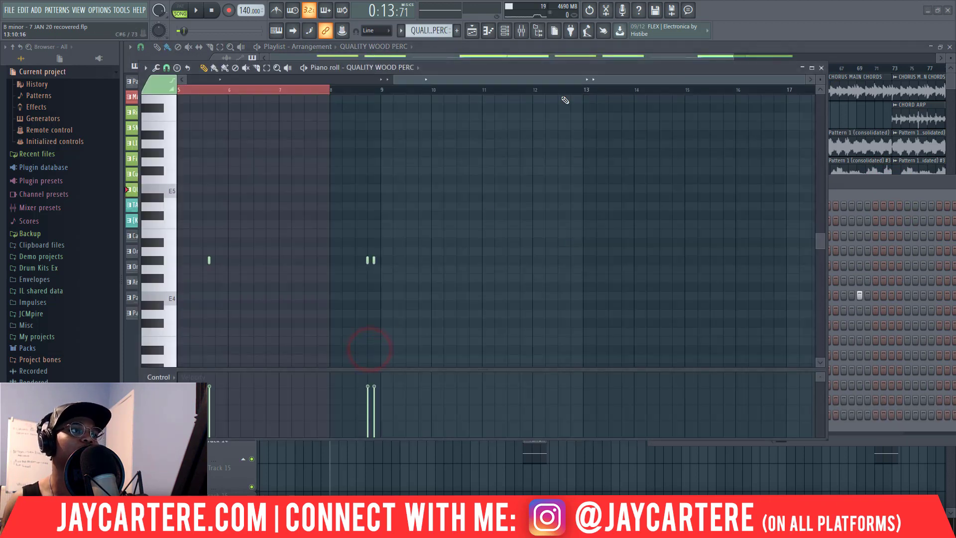
click(543, 78)
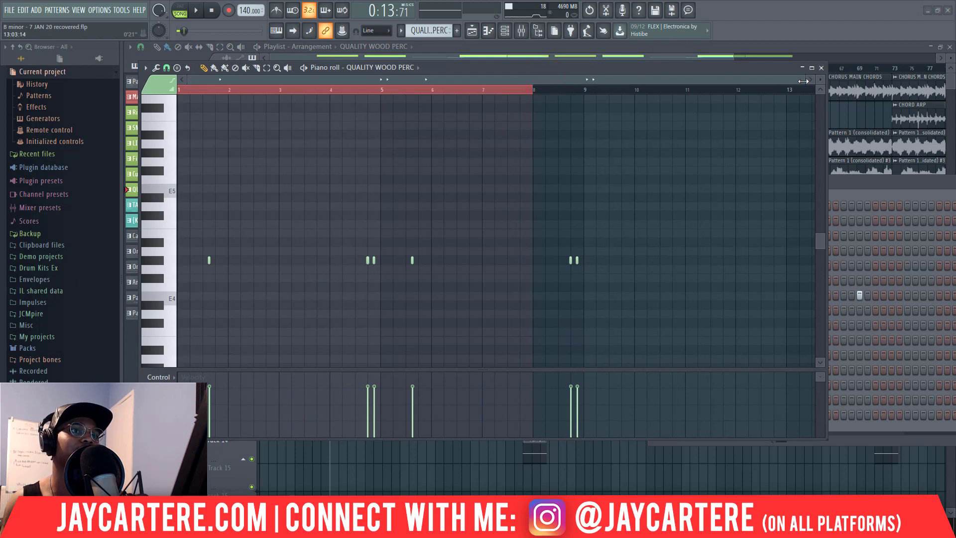
drag(803, 81, 650, 79)
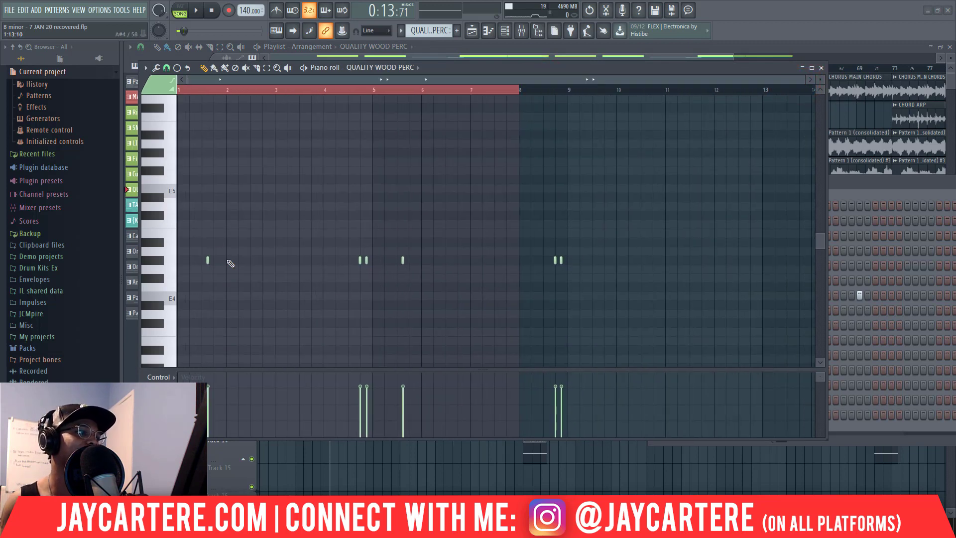
drag(873, 186, 388, 183)
key(space)
key(space)
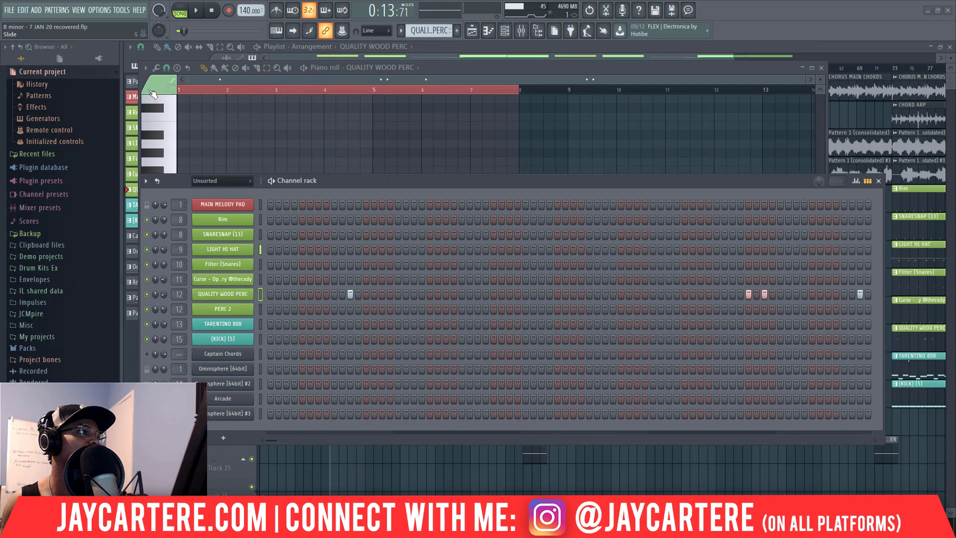
Select Pattern 1 and mute the Omnisphere [64bit] #2, Arcade and Omnisphere [64bit] #3 channels in the channel rack.
click(133, 84)
drag(427, 176, 408, 138)
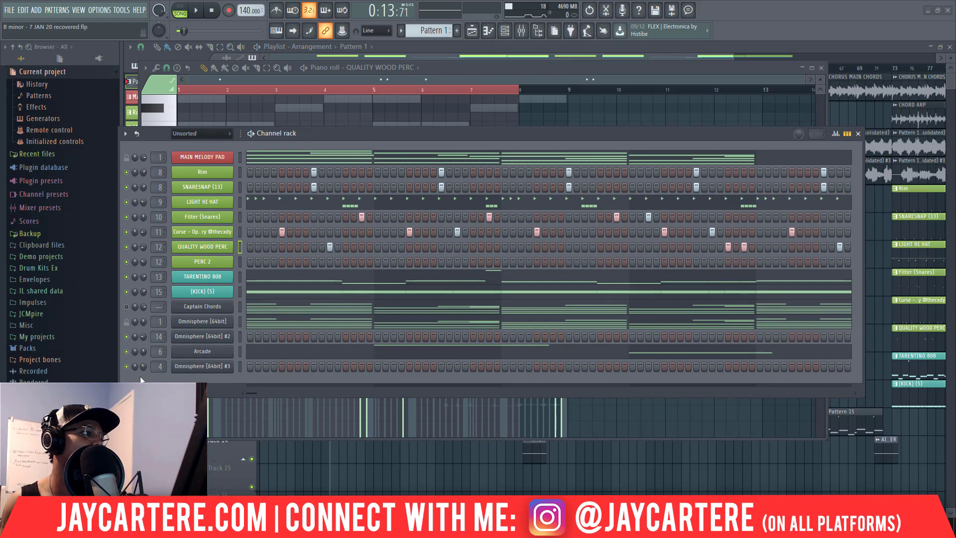
click(126, 351)
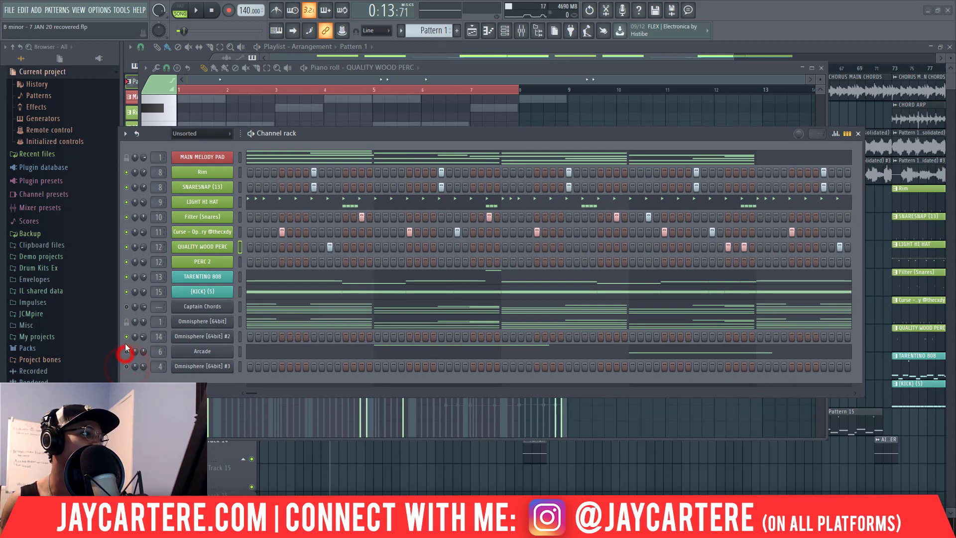
click(127, 337)
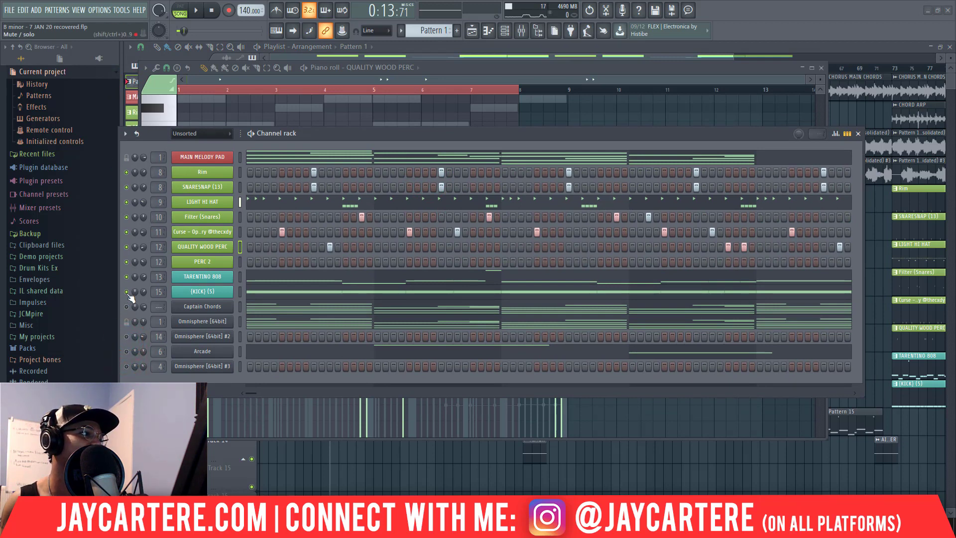
Listen to the arrangement from bar 9, stop playback, close the wood percussion piano roll and move the channel rack aside.
drag(317, 135, 352, 163)
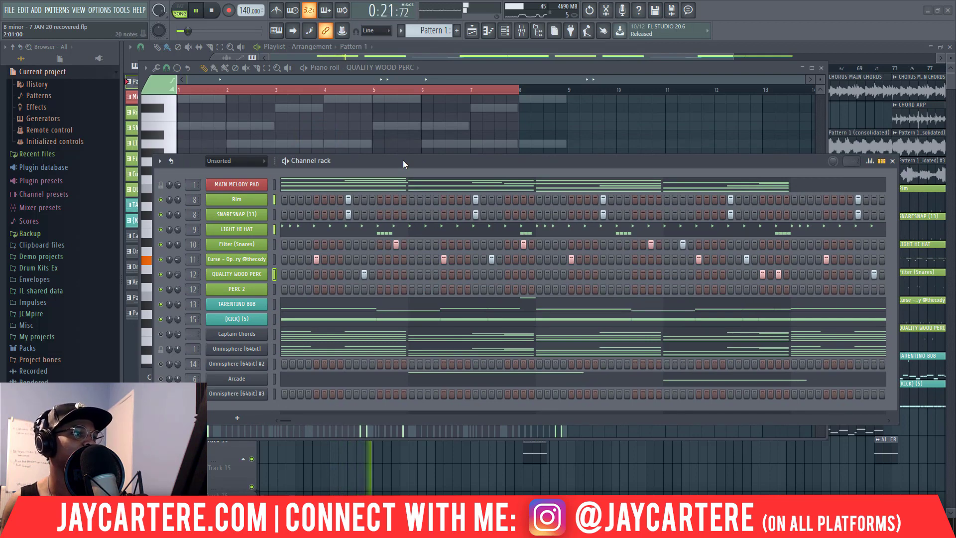
drag(403, 159, 499, 234)
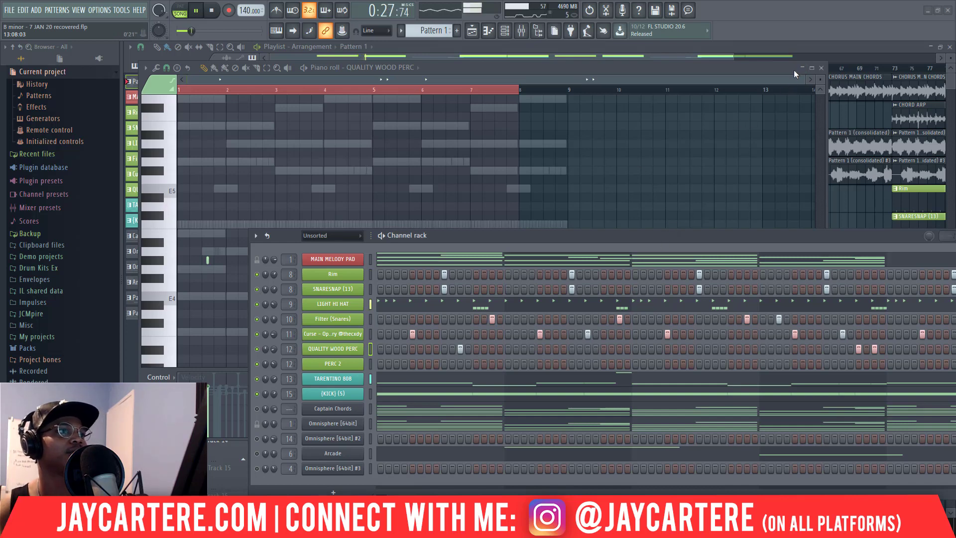
key(space)
click(822, 68)
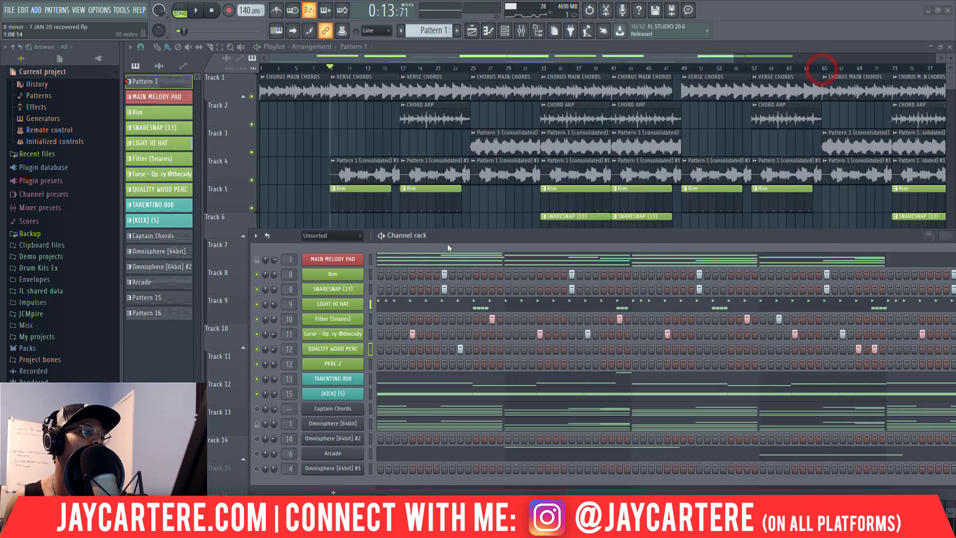
drag(448, 242, 955, 239)
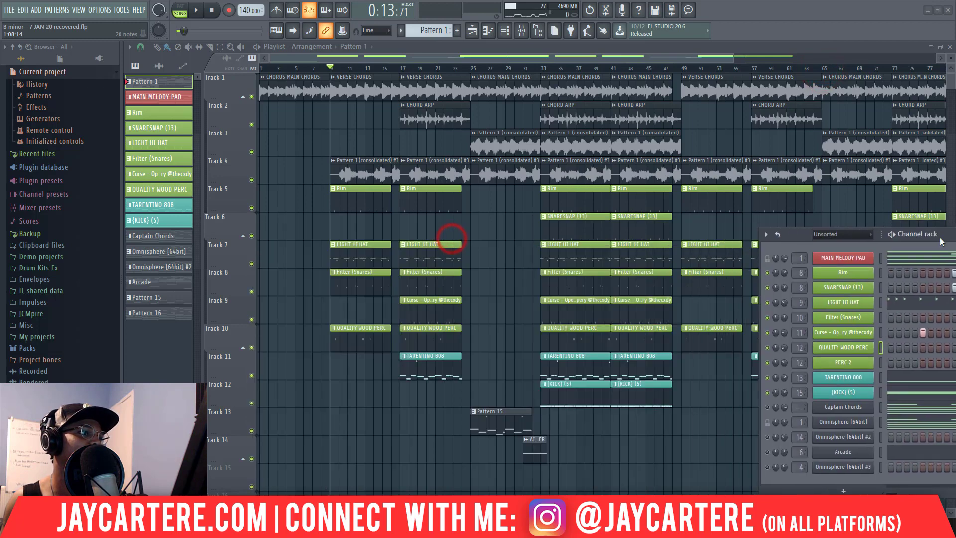
Examine the Curse - Open Hat pattern's notes from the first bar in the piano roll and its steps in the channel rack.
double_click(429, 310)
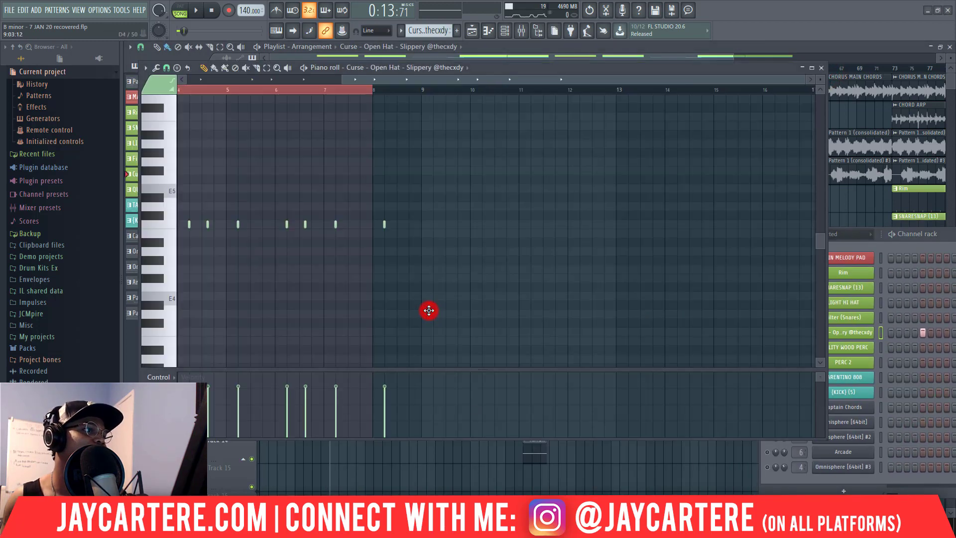
click(408, 80)
drag(952, 234, 403, 146)
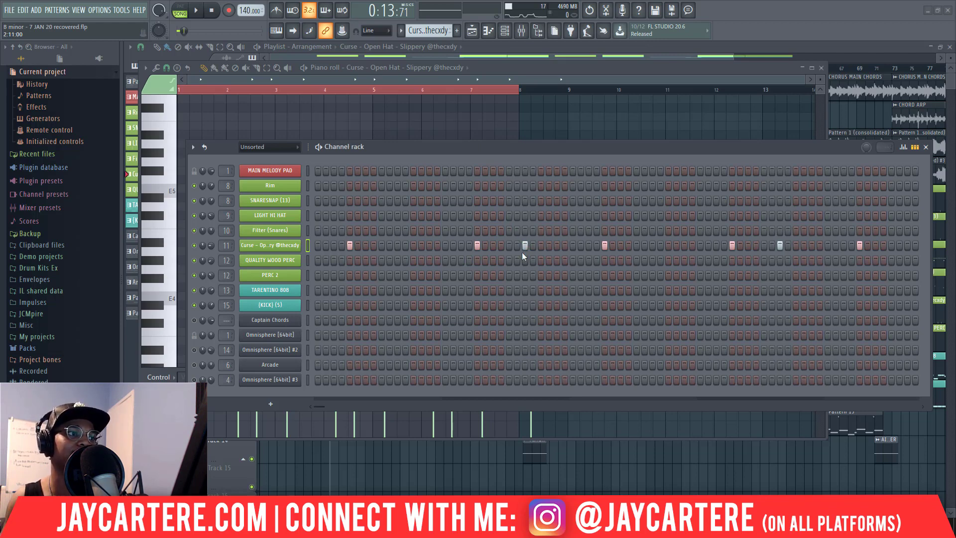
drag(517, 149, 540, 325)
click(821, 67)
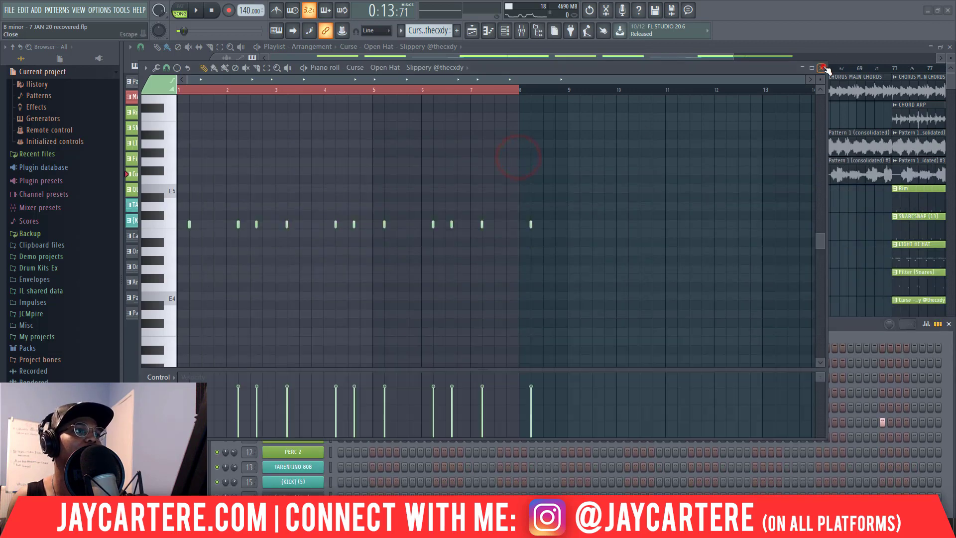
Play the arrangement from bar 17 with the channel rack moved off the clips, and stop playback.
click(404, 68)
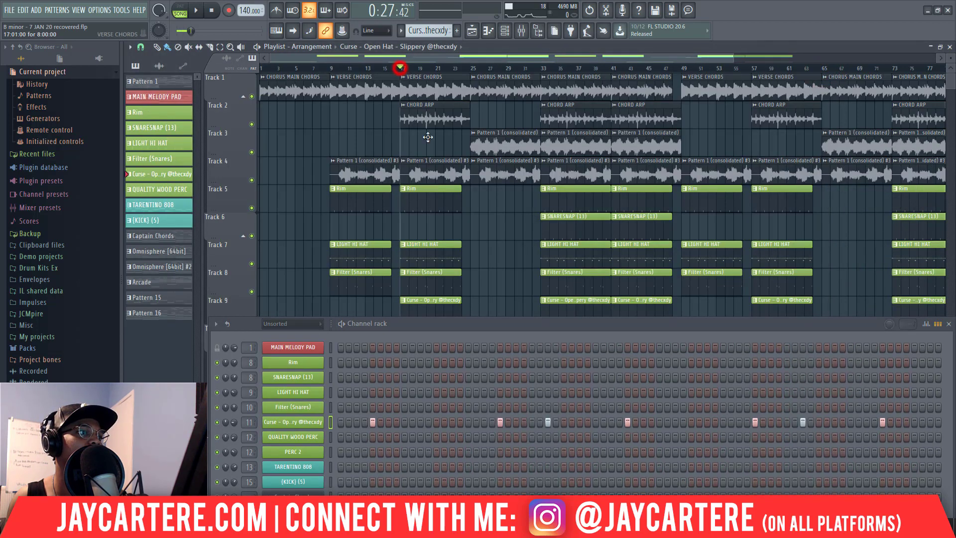
key(space)
drag(501, 330, 831, 279)
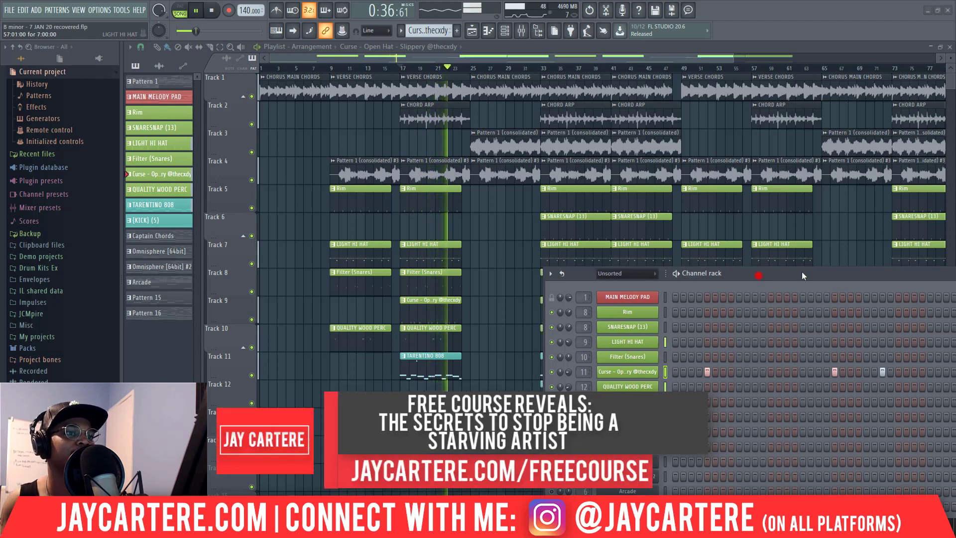
drag(802, 271, 792, 238)
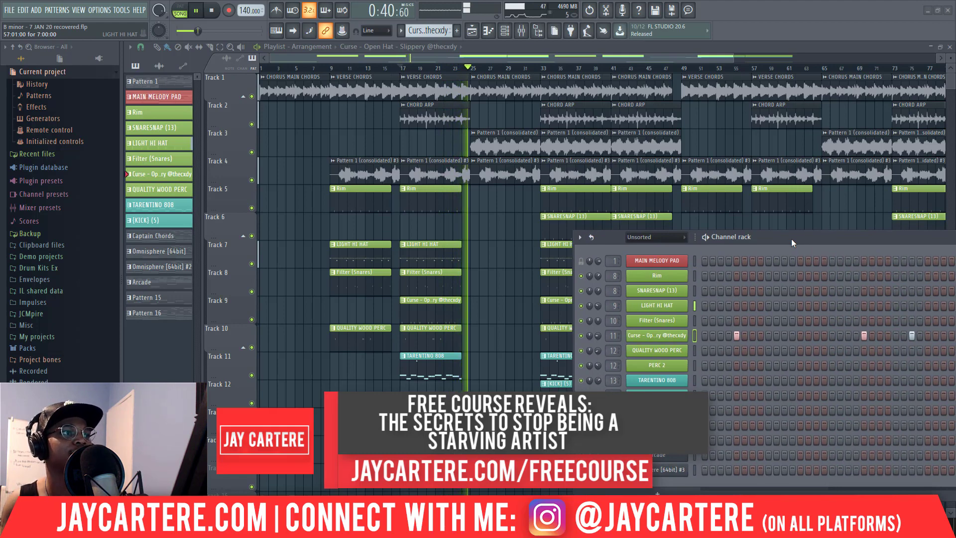
key(space)
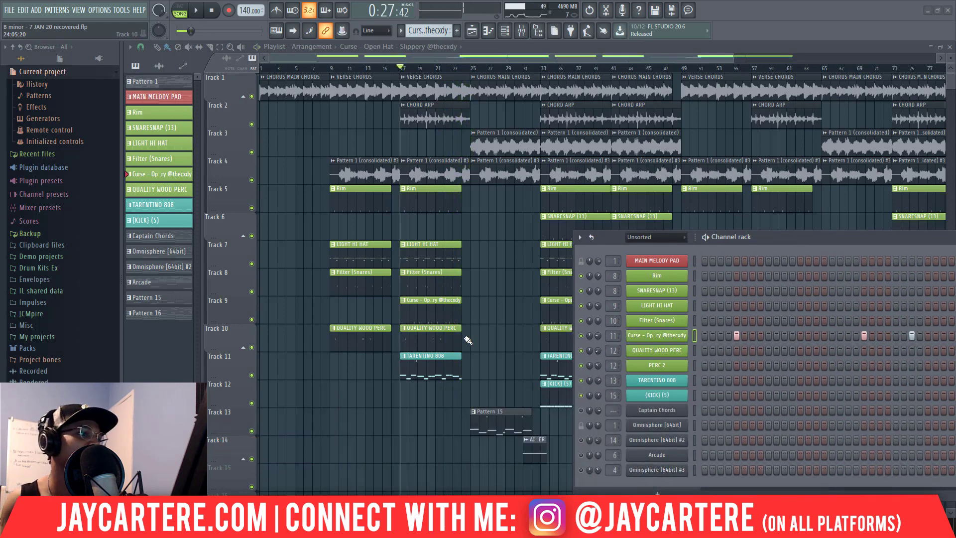
Examine the TARENTINO 808 pattern's notes in the piano roll, including the short high note before bar 3.
double_click(432, 377)
scroll(385, 75, left, 3)
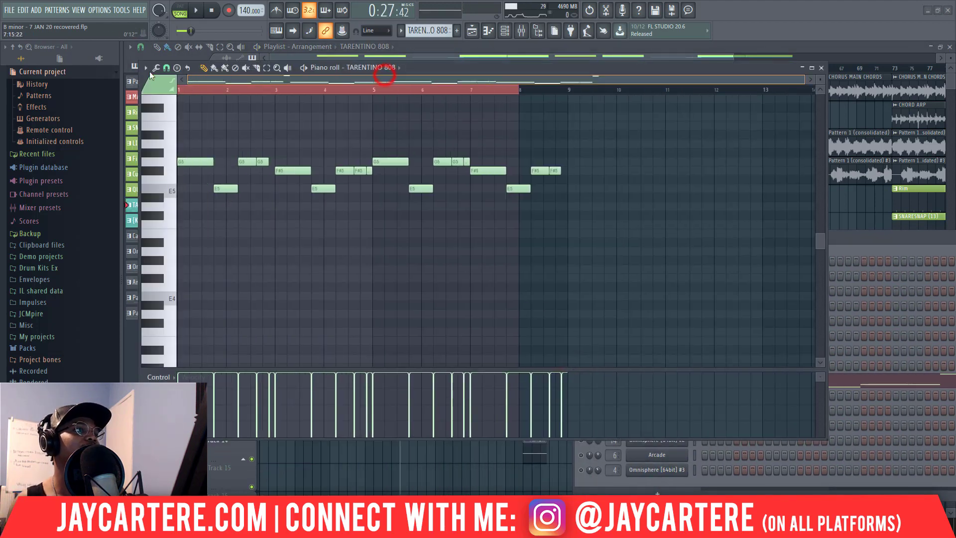
drag(803, 77, 803, 78)
scroll(206, 241, up, 3)
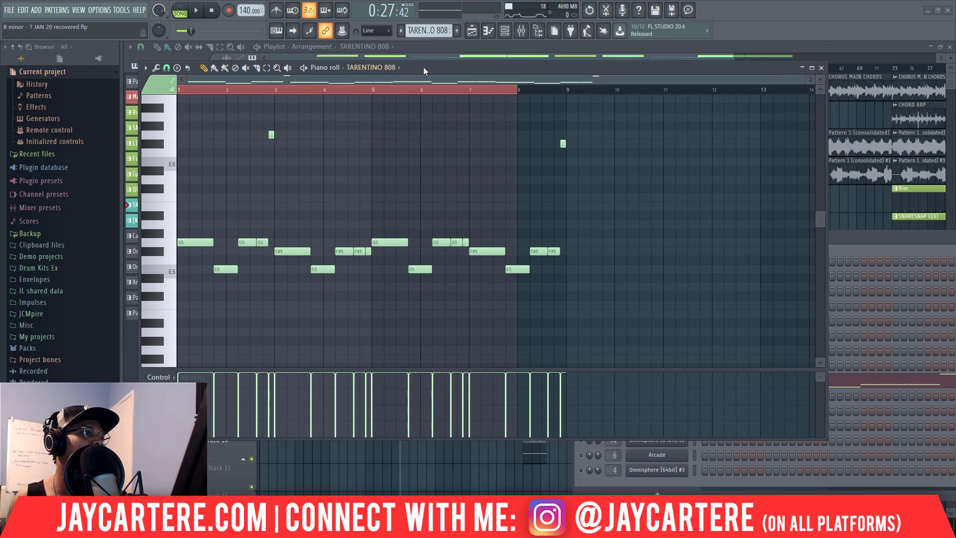
drag(423, 69, 488, 76)
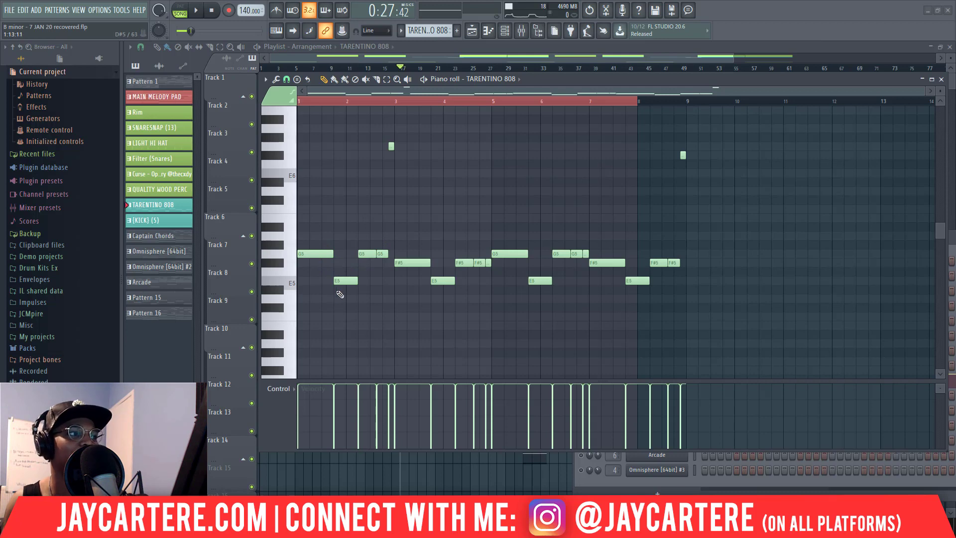
click(390, 145)
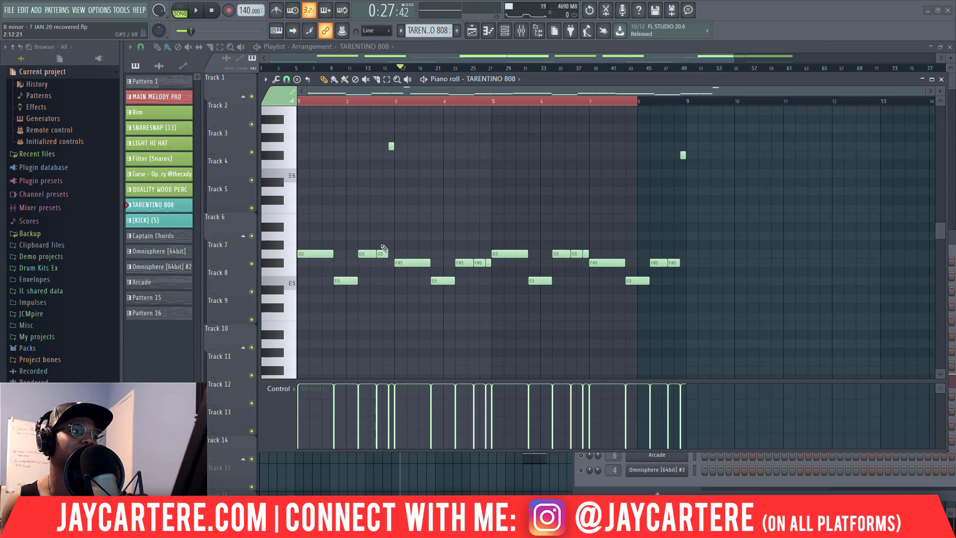
Listen to the 808 in the arrangement from bar 17, stop playback and close its piano roll.
drag(559, 80, 532, 83)
key(space)
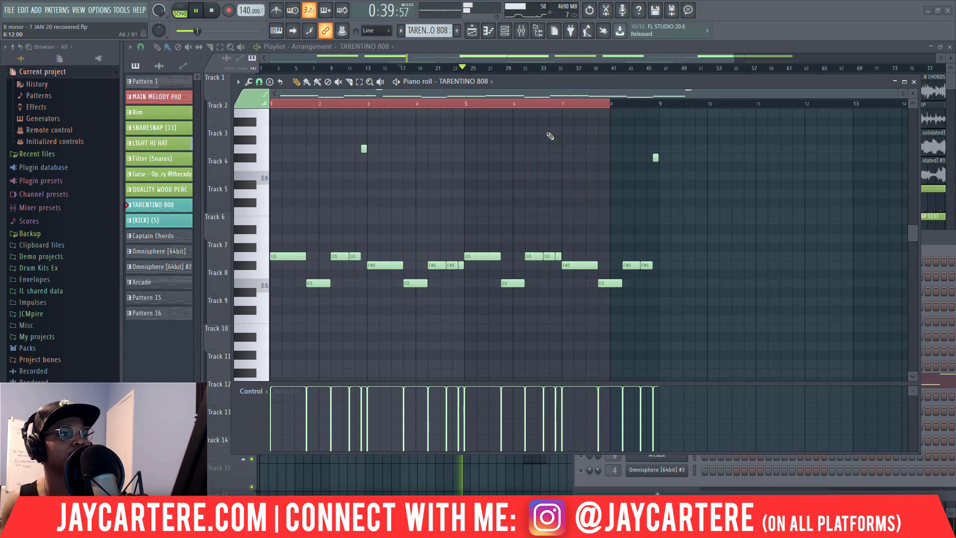
key(space)
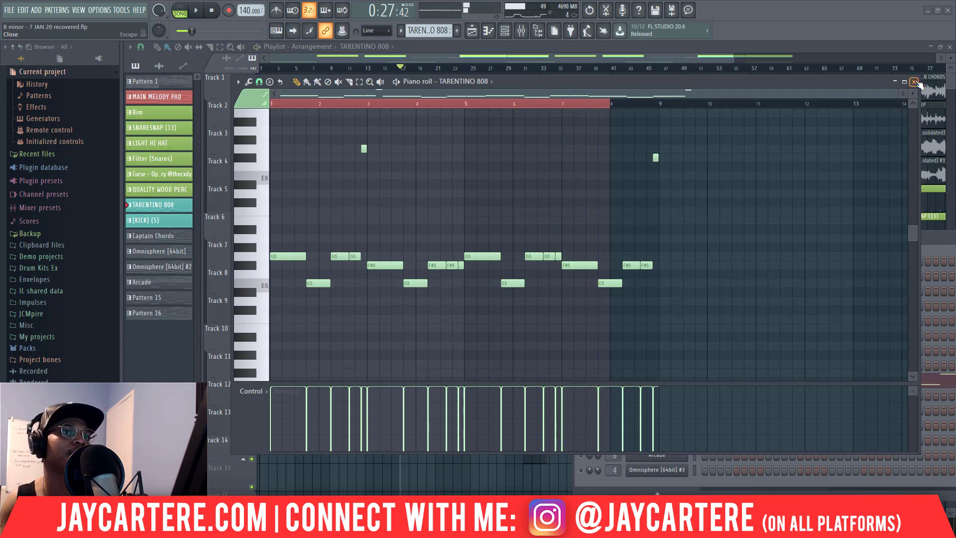
click(915, 82)
Mute the second BEAT TAG track in the playlist and return to the first tracks.
scroll(274, 393, down, 8)
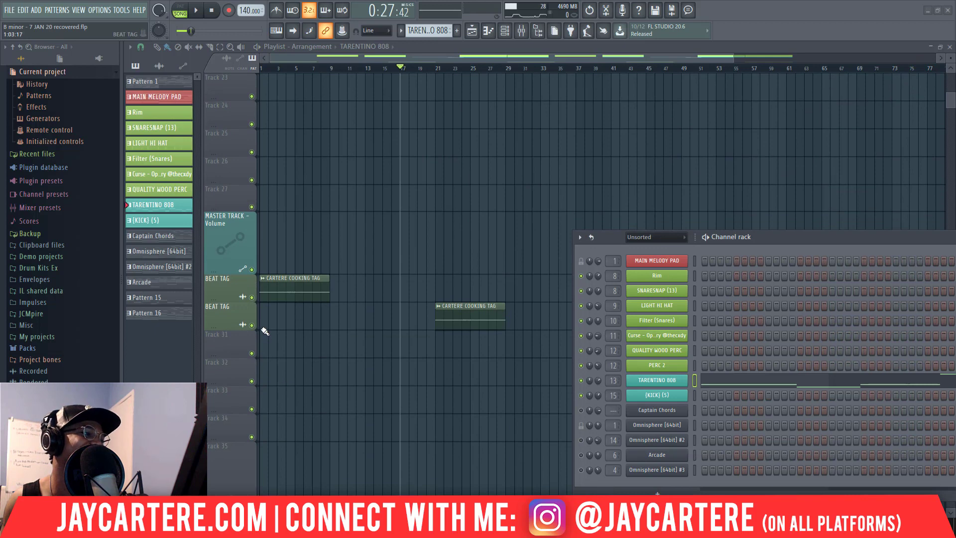
click(251, 326)
scroll(468, 235, up, 9)
scroll(470, 238, up, 13)
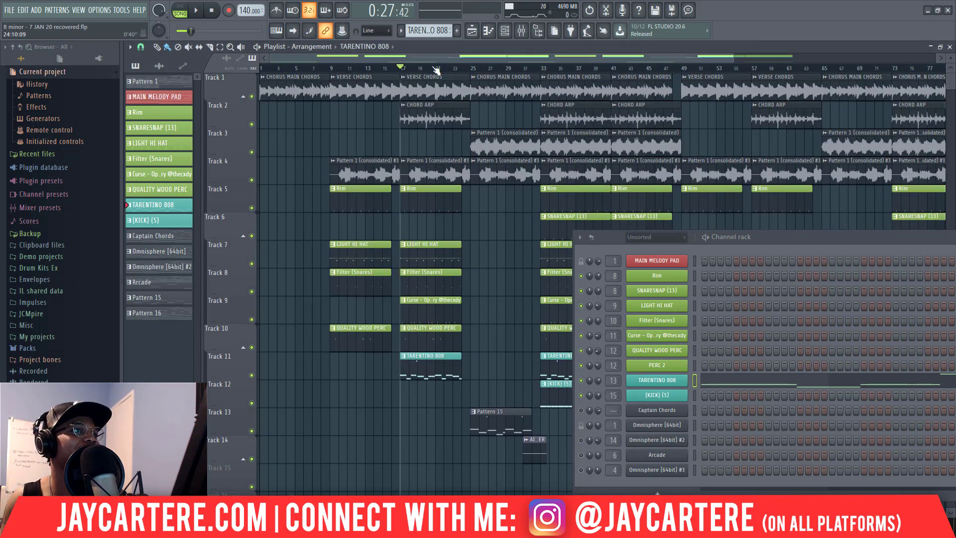
Set the playback position to bar 25 and examine Pattern 15's Omnisphere [64bit] #2 notes in the piano roll.
drag(422, 58, 463, 48)
click(410, 68)
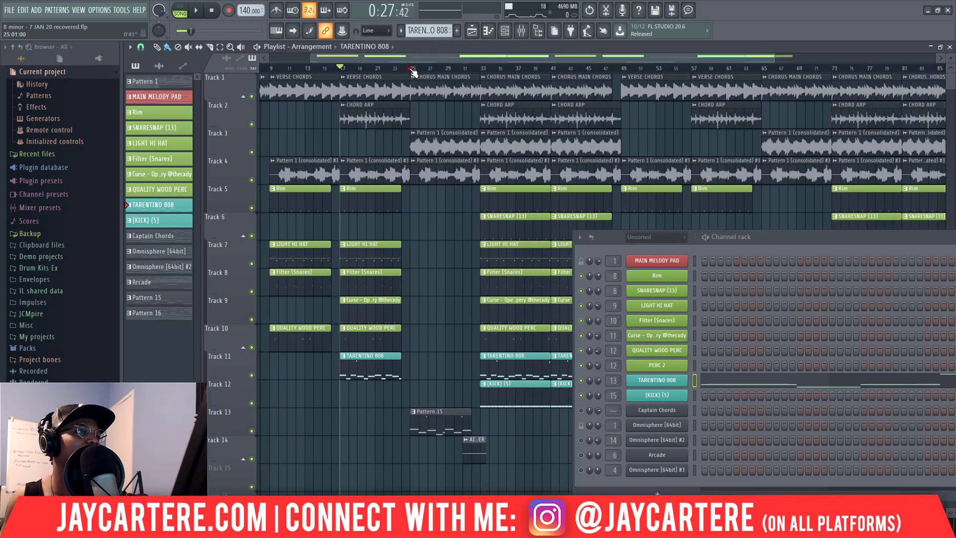
double_click(440, 423)
drag(523, 93, 343, 92)
drag(897, 95, 703, 94)
scroll(499, 223, down, 4)
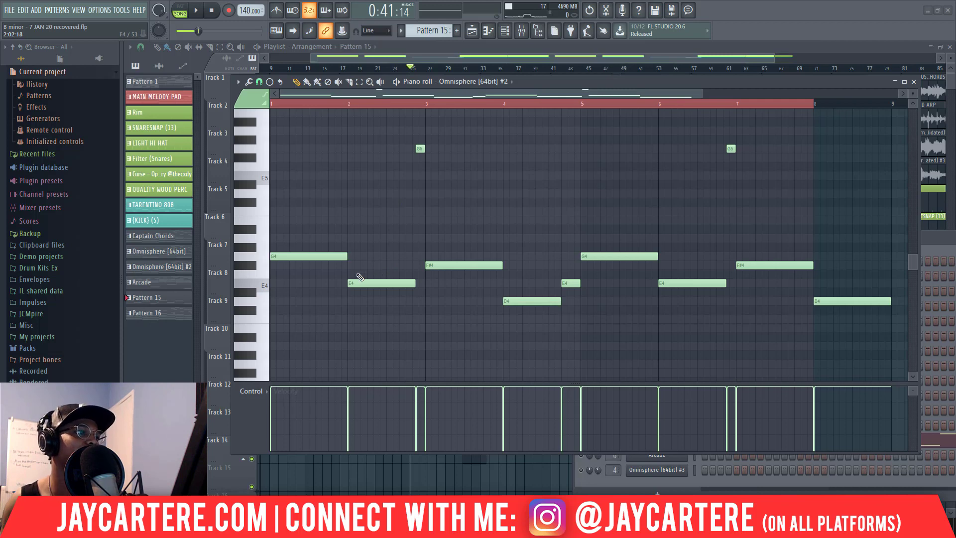
drag(535, 80, 545, 136)
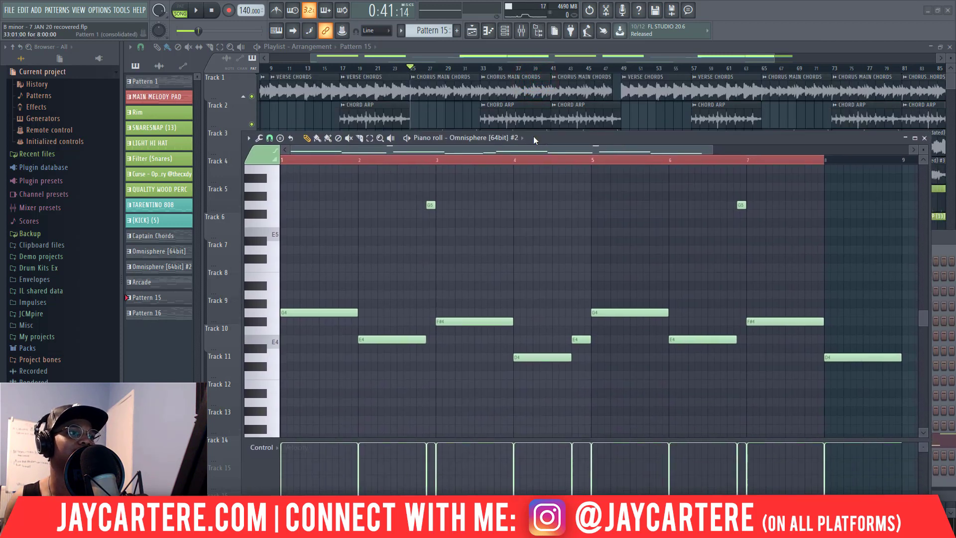
Unmute the Omnisphere [64bit] #2 channel in the channel rack and move the rack aside.
key(space)
key(space)
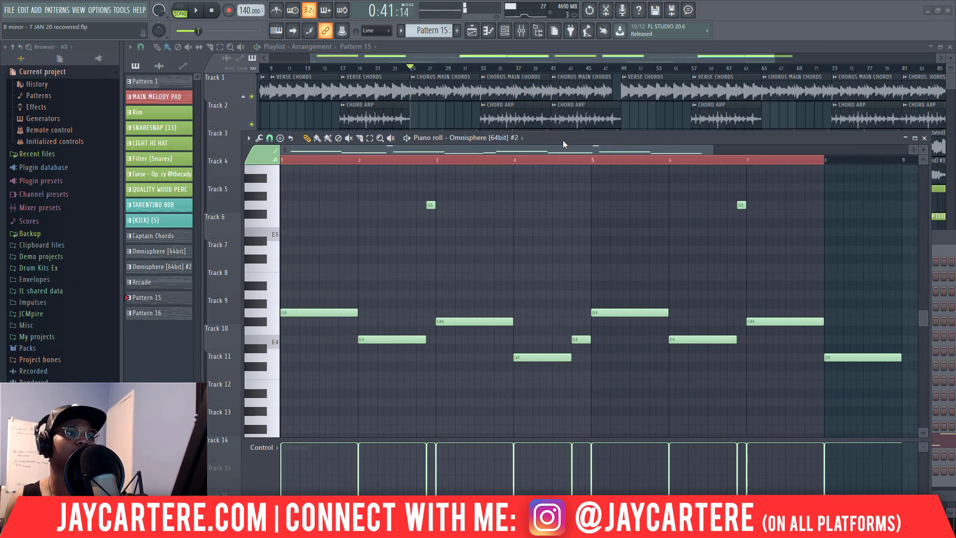
key(F6)
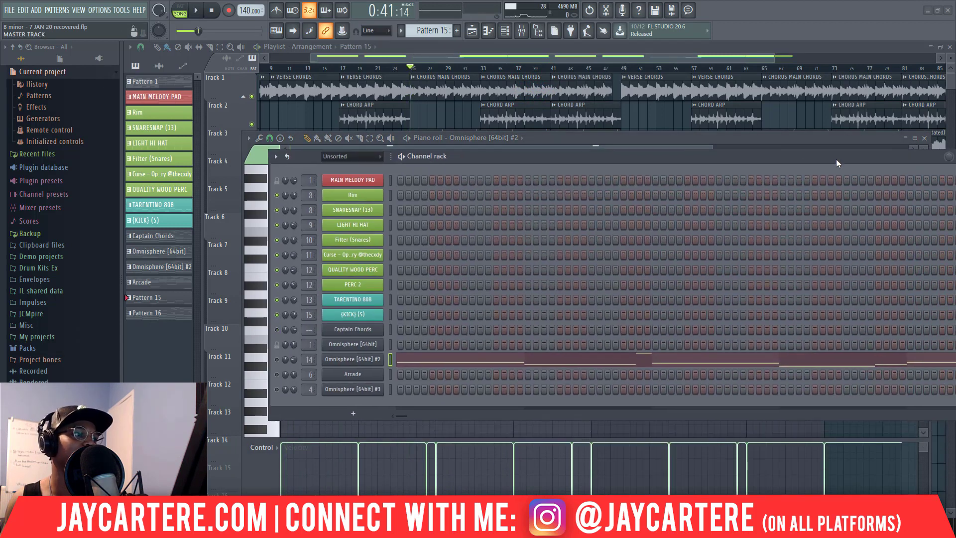
click(275, 361)
drag(506, 159, 955, 212)
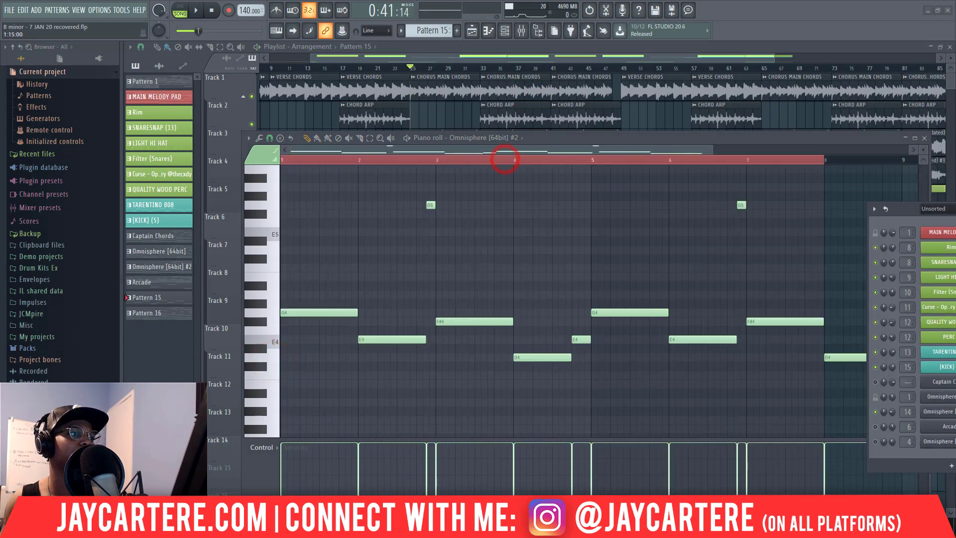
Listen to Pattern 15 in the arrangement from bar 25, stop playback and move the piano roll aside.
key(space)
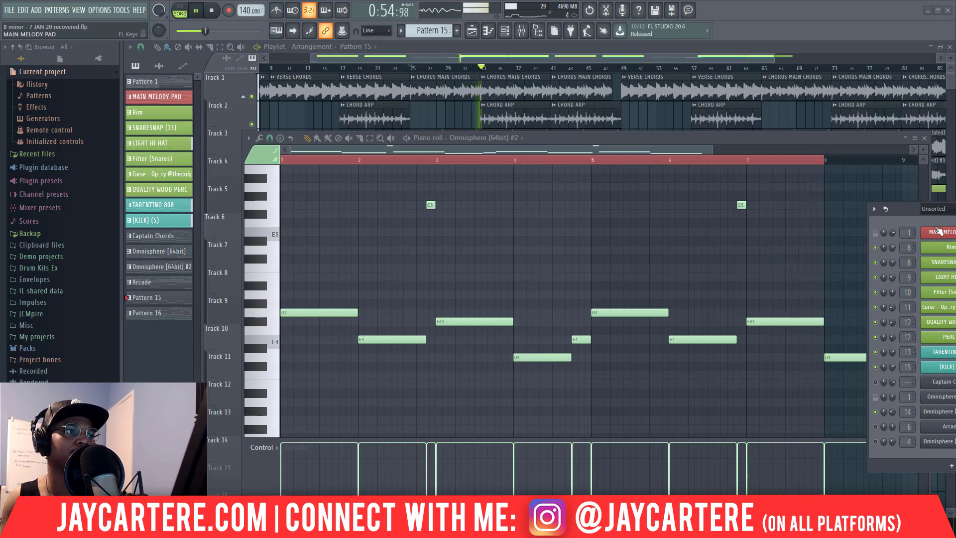
key(space)
drag(782, 137, 955, 151)
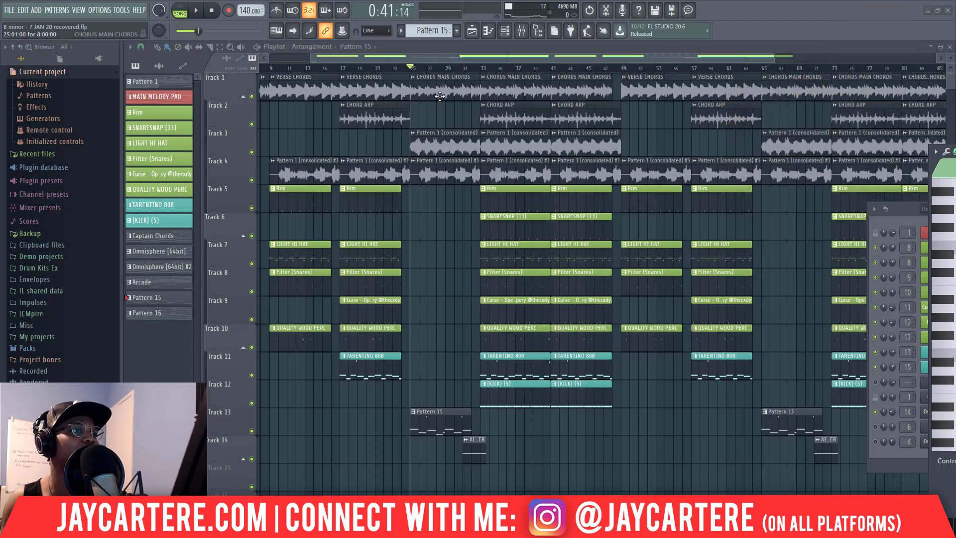
Set the playback position to bar 33 and show the [KICK] (5) pattern's notes in the piano roll.
click(437, 69)
drag(437, 71, 481, 71)
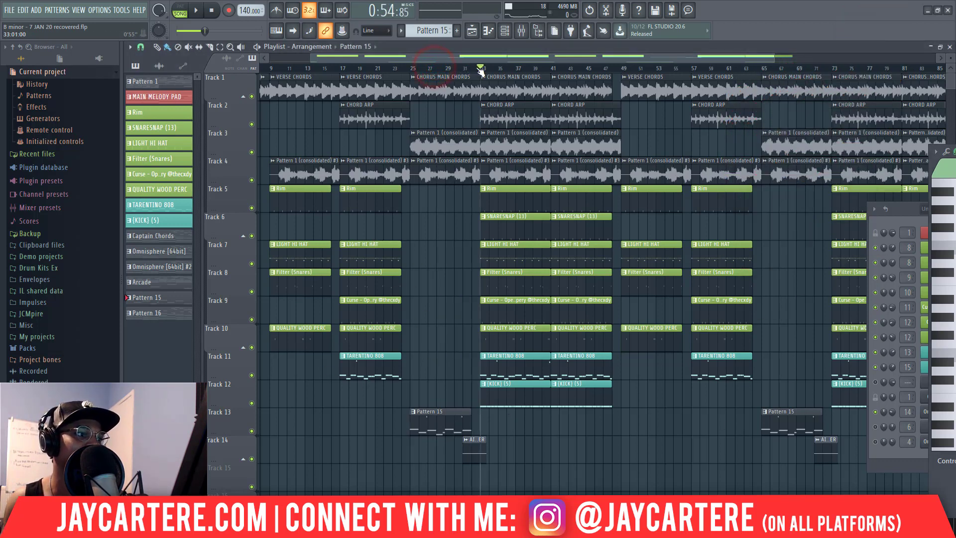
click(531, 403)
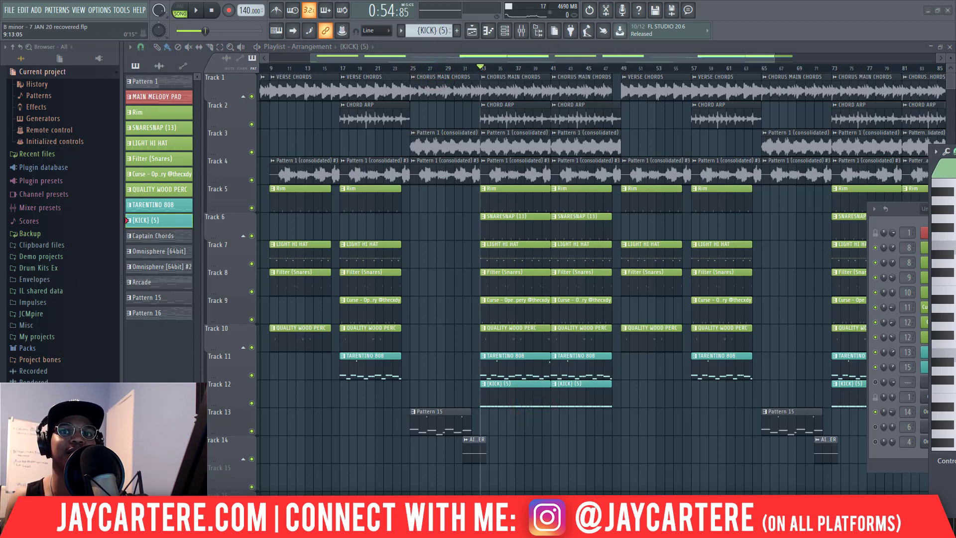
drag(955, 156, 242, 169)
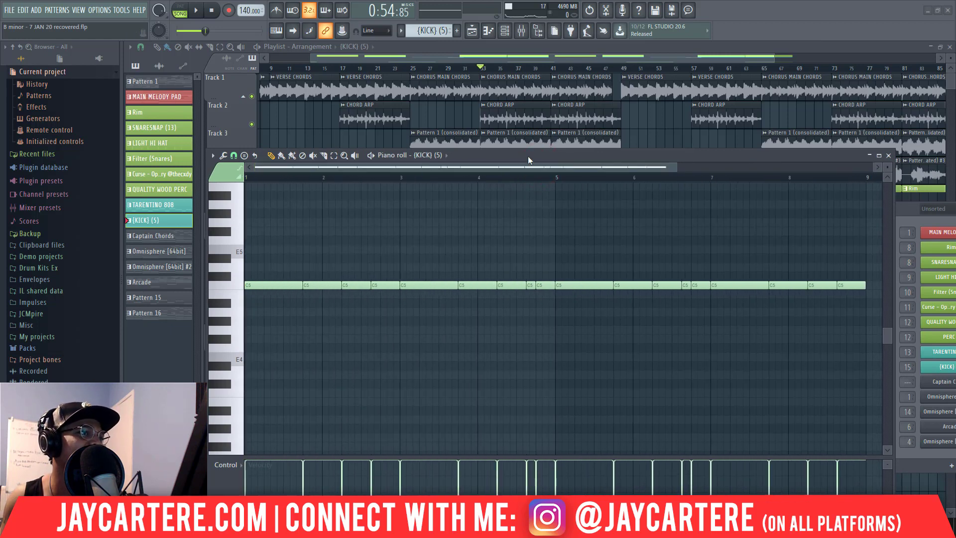
Move the kick piano roll below the upper playlist tracks, then play and stop the arrangement from bar 33.
mouse_move(528, 157)
mouse_down()
mouse_move(546, 356)
mouse_move(537, 436)
mouse_move(521, 279)
mouse_move(490, 145)
mouse_move(555, 277)
mouse_move(541, 307)
mouse_up()
key(space)
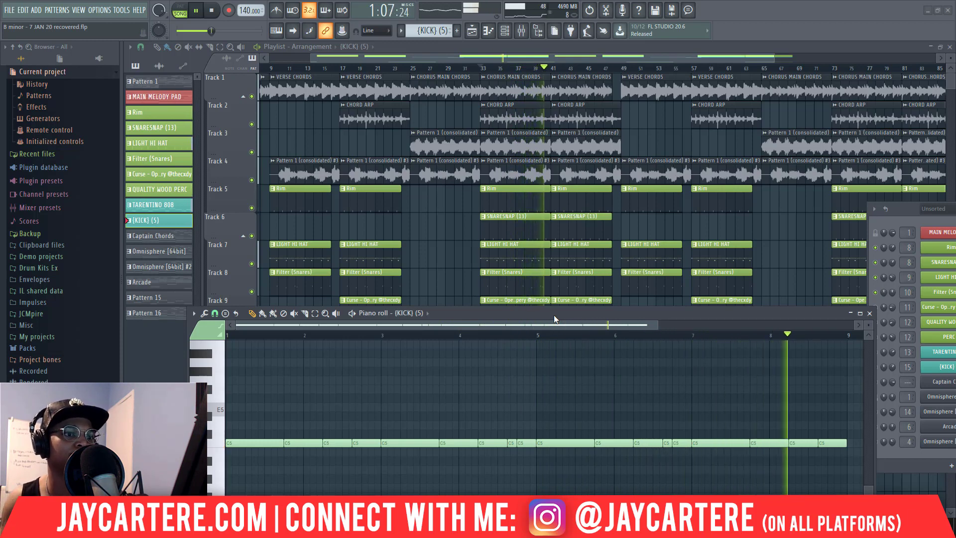
key(space)
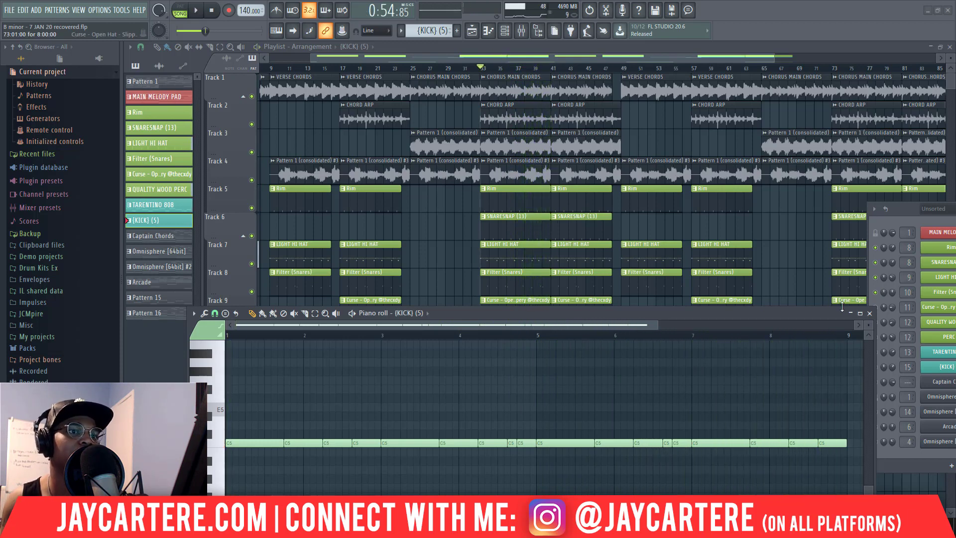
Close the kick's piano roll and select the arrangement's time range from bar 1 to bar 49.
click(869, 313)
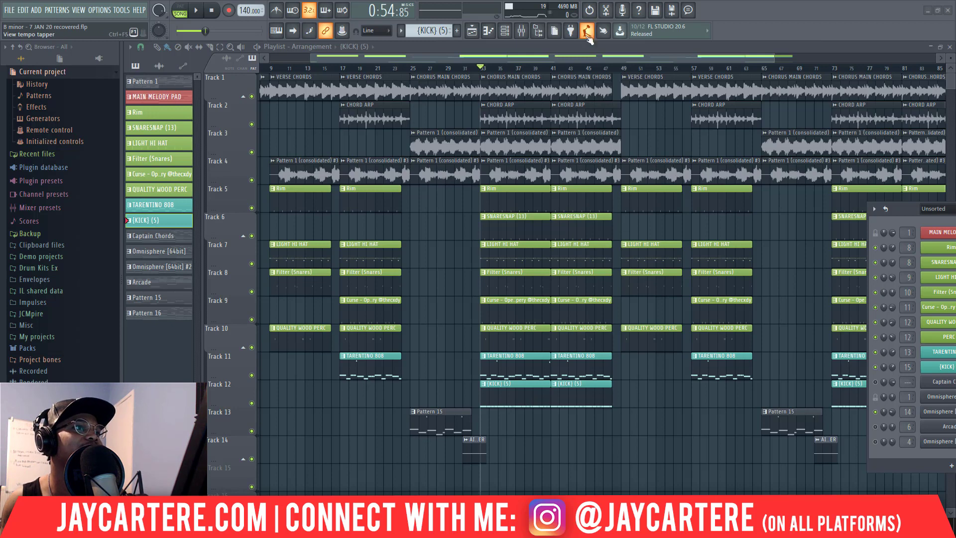
drag(622, 67, 160, 59)
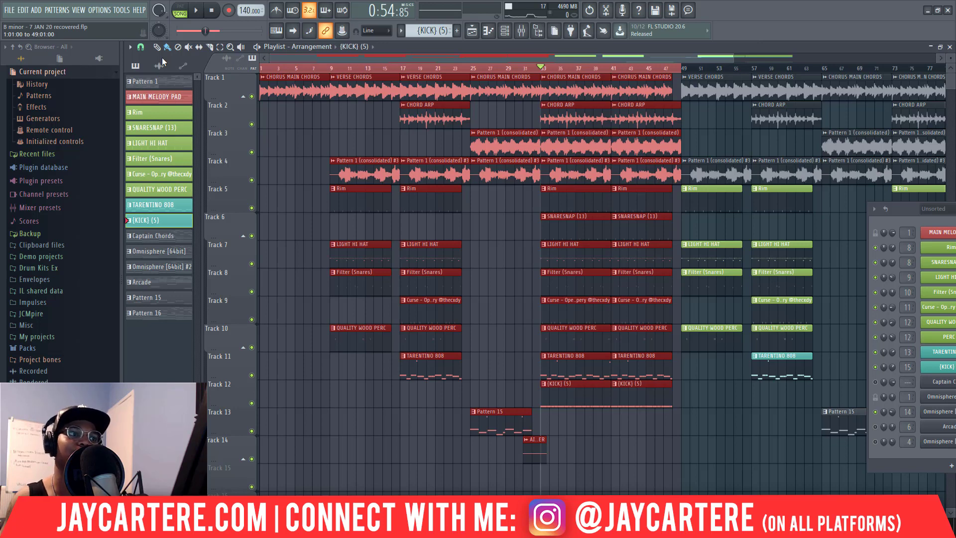
Examine the SNARESNAP (13) pattern's notes across all bars in the piano roll and its steps in the channel rack.
double_click(572, 229)
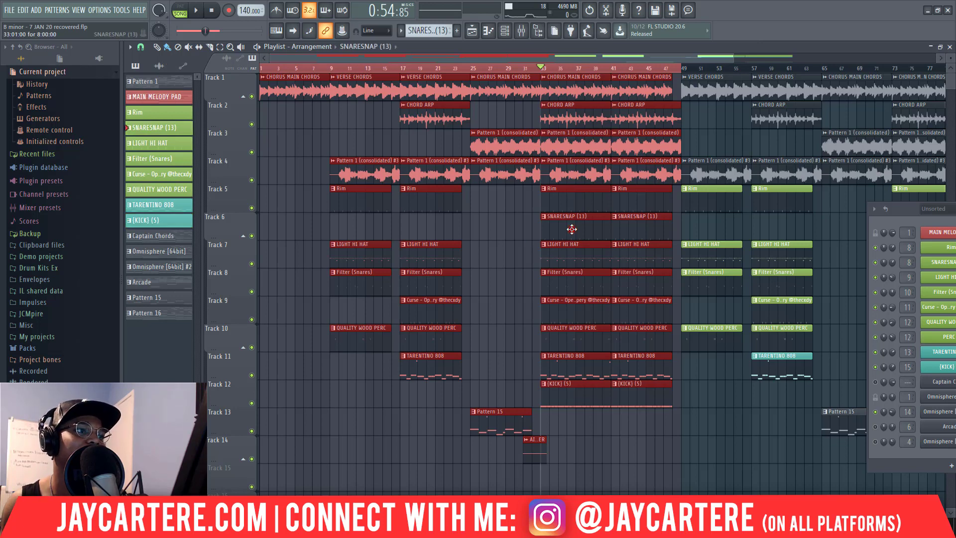
drag(533, 314, 529, 231)
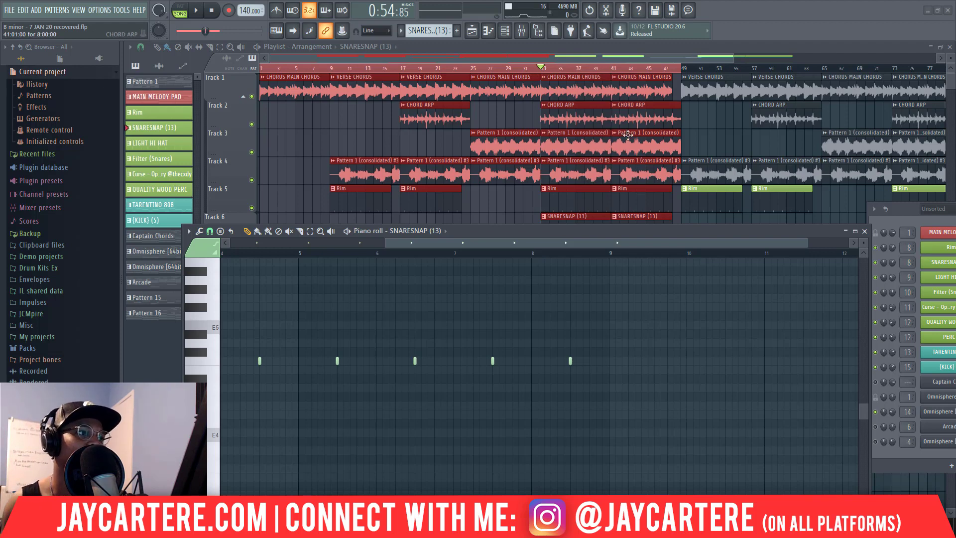
drag(553, 243, 357, 246)
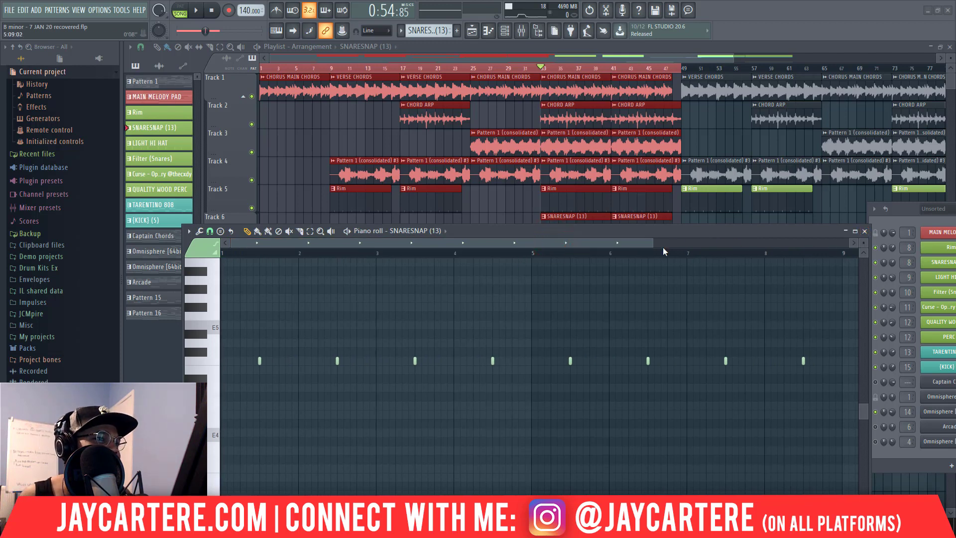
drag(653, 243, 482, 244)
click(865, 232)
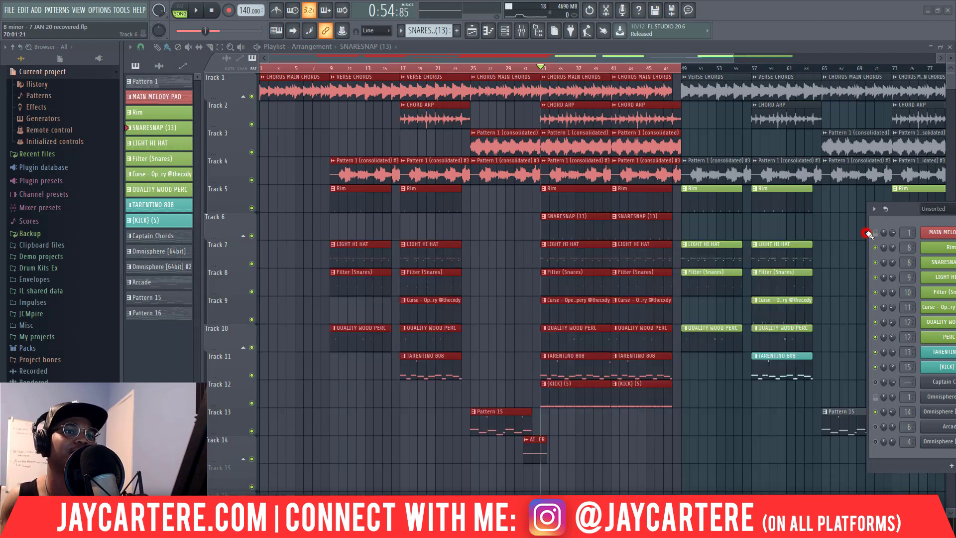
drag(899, 215, 259, 205)
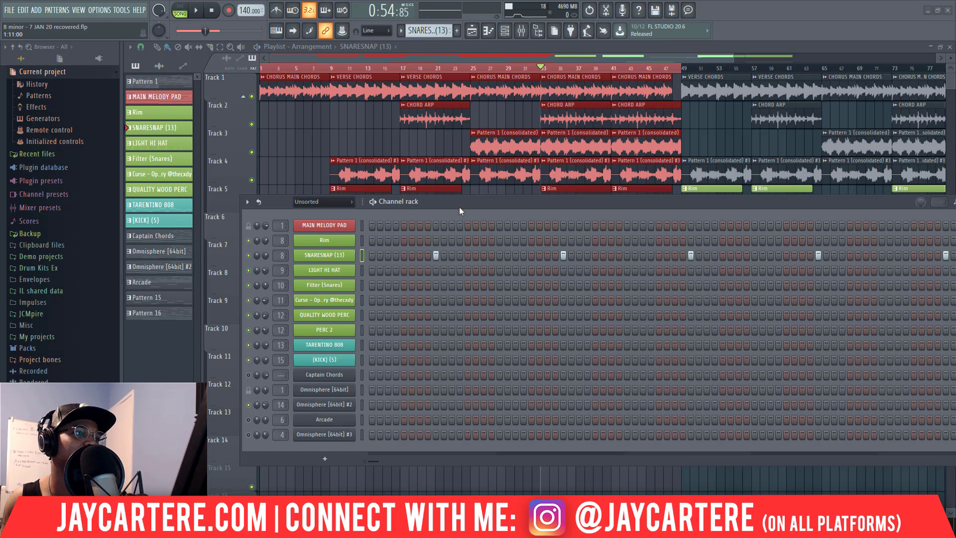
drag(459, 207, 953, 226)
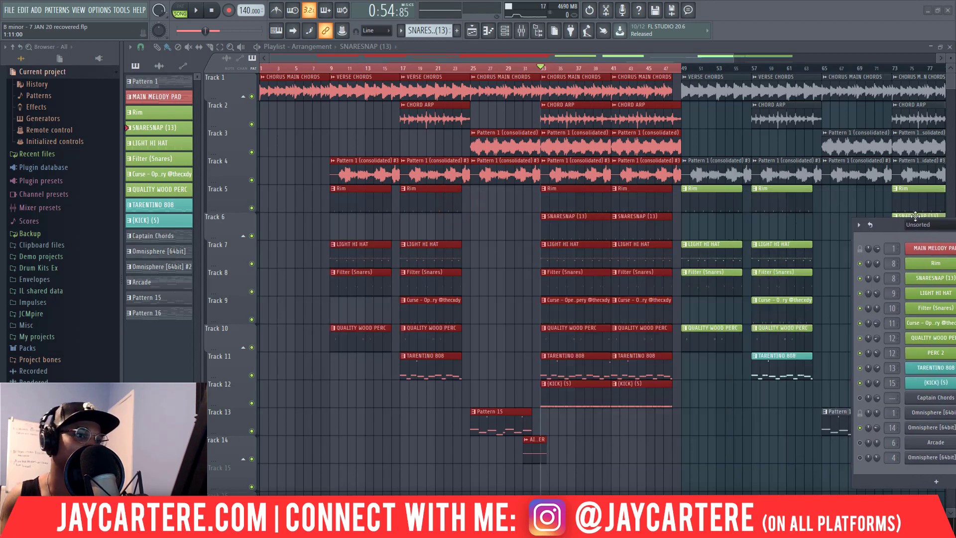
Play the arrangement from bar 1 and view the beat tag clips below the main tracks.
click(432, 68)
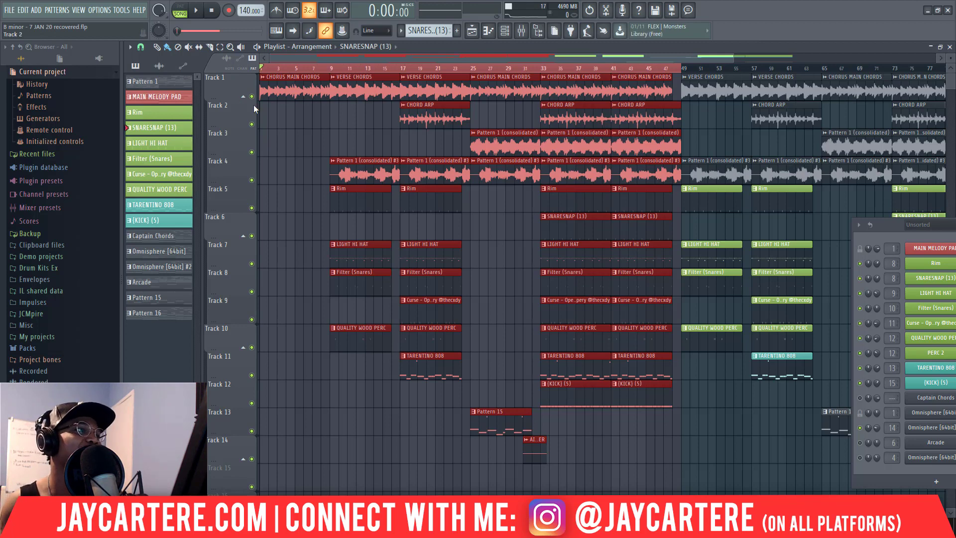
click(260, 67)
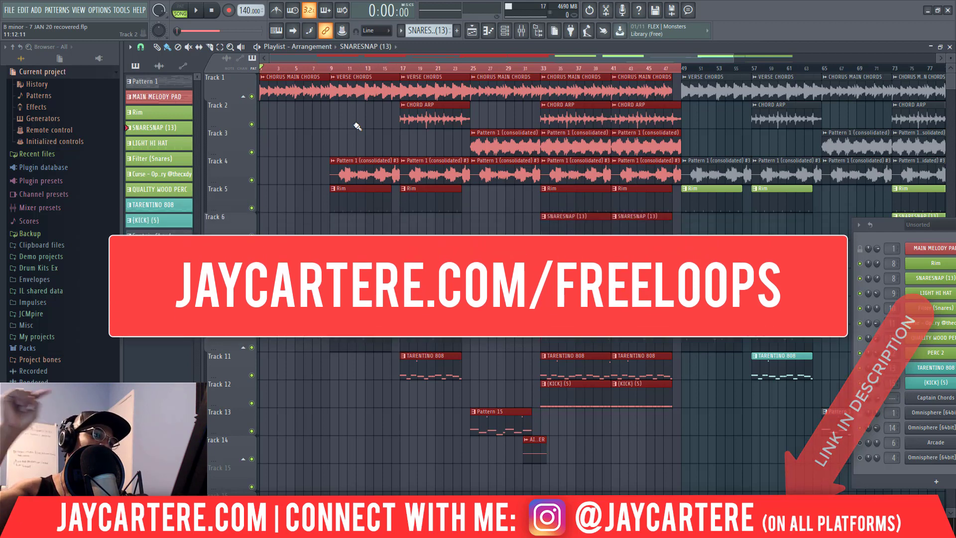
key(space)
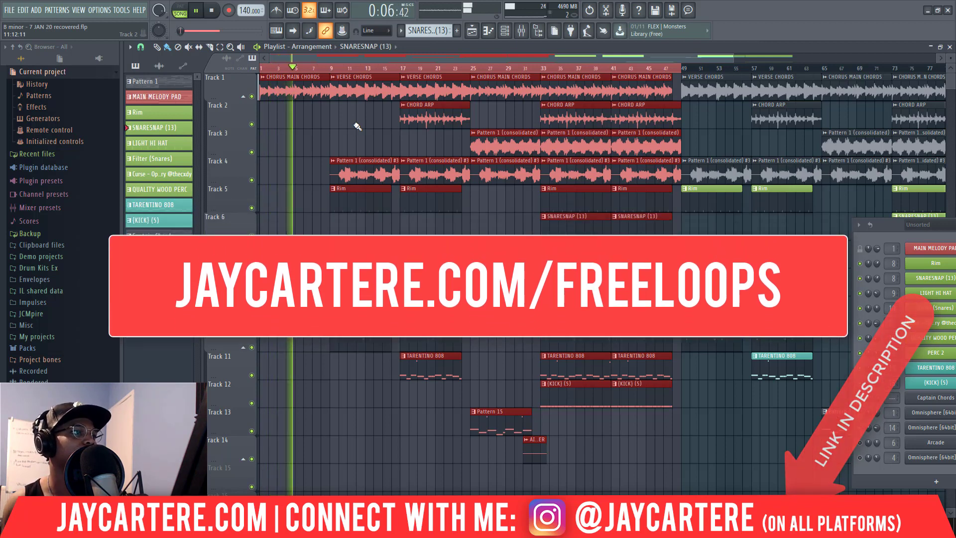
scroll(359, 128, down, 5)
scroll(365, 131, up, 4)
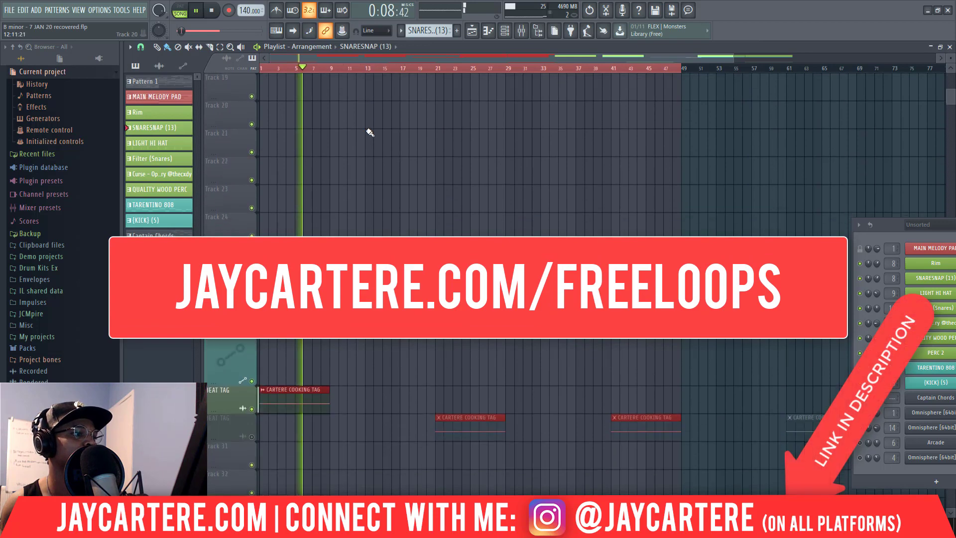
scroll(370, 133, up, 3)
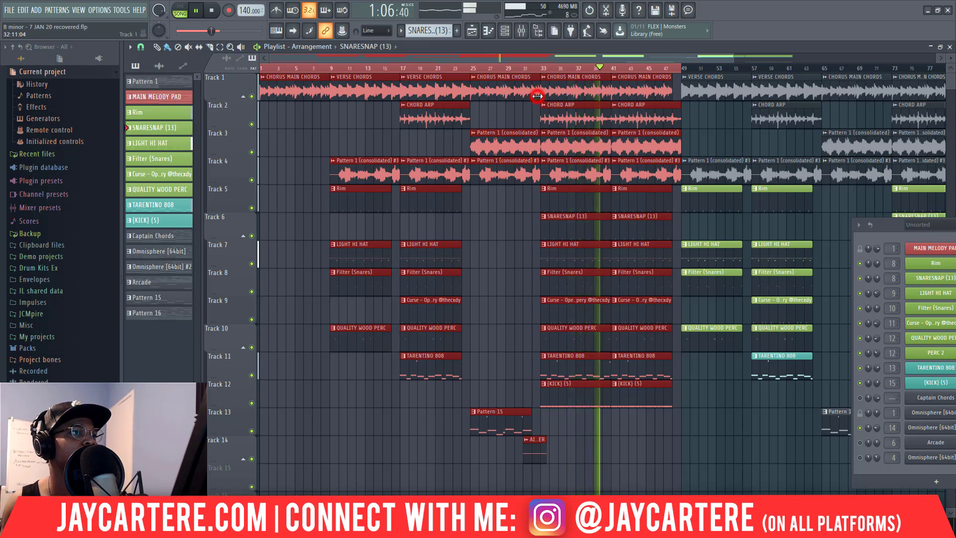
Clear the selection and shorten the CHORUS MAIN CHORDS clip starting at bar 25 to a length of 7 bars.
click(472, 233)
right_click(489, 227)
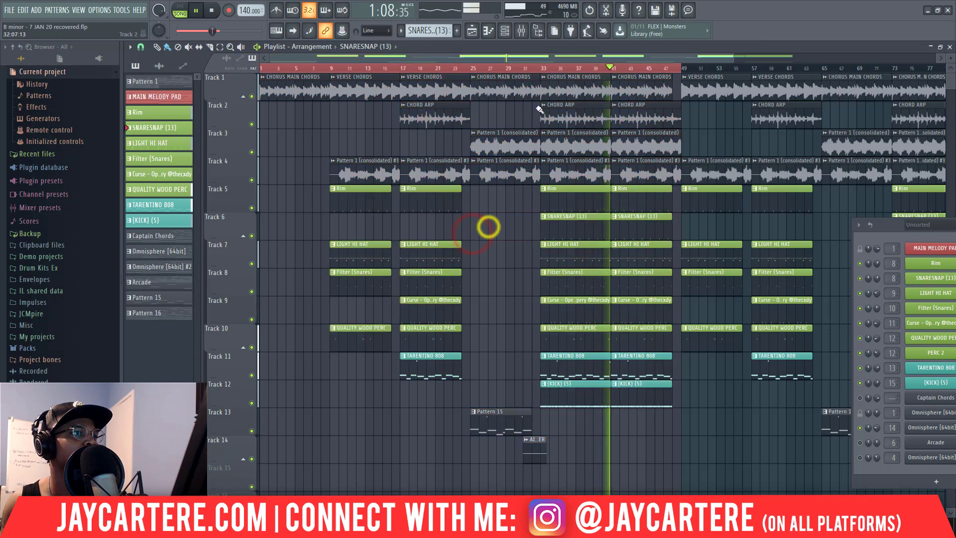
click(538, 93)
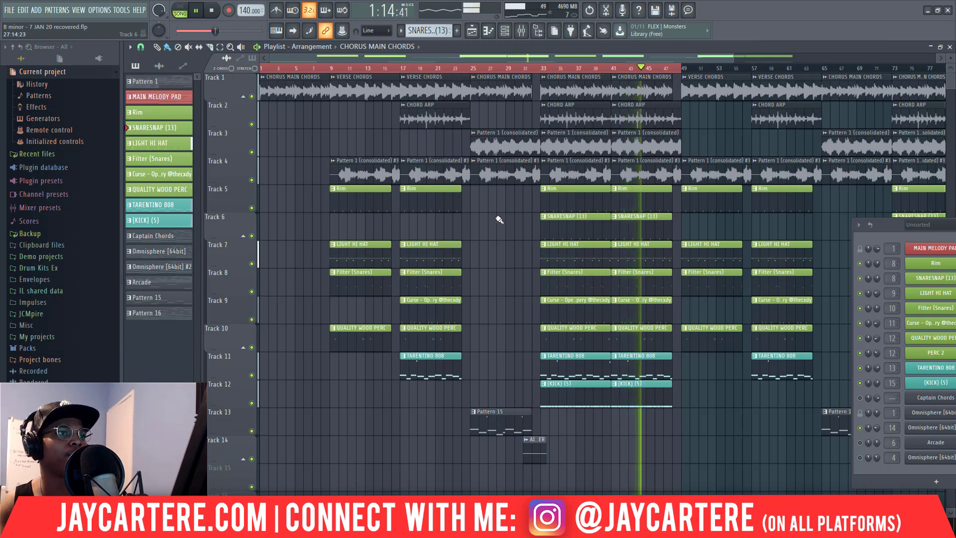
Extend the time selection to bar 57 and play the transition into the chorus from bar 31.
drag(689, 70, 738, 71)
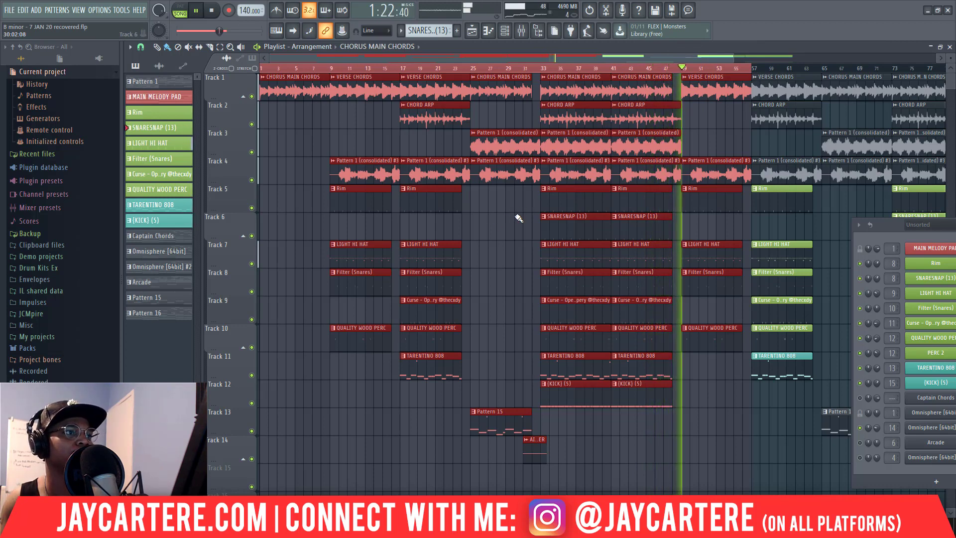
key(space)
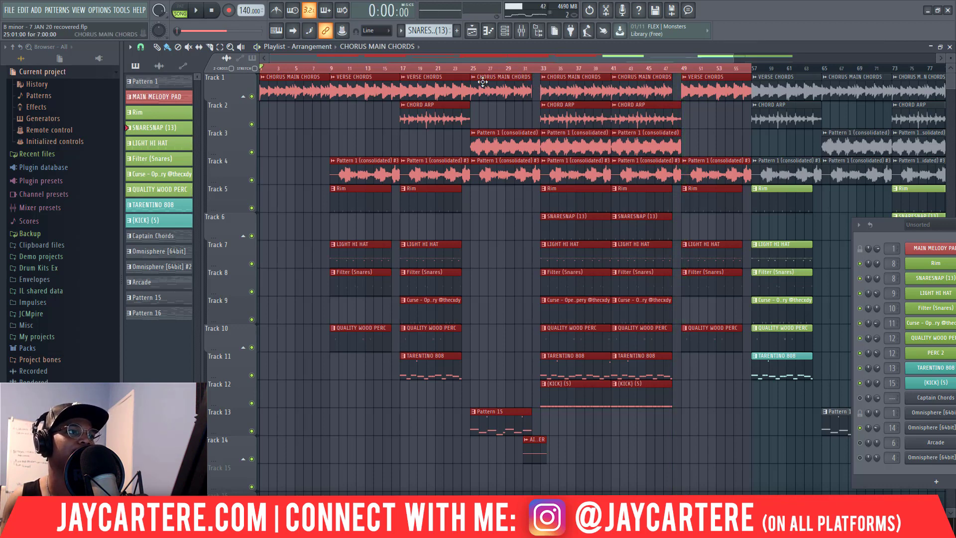
click(524, 68)
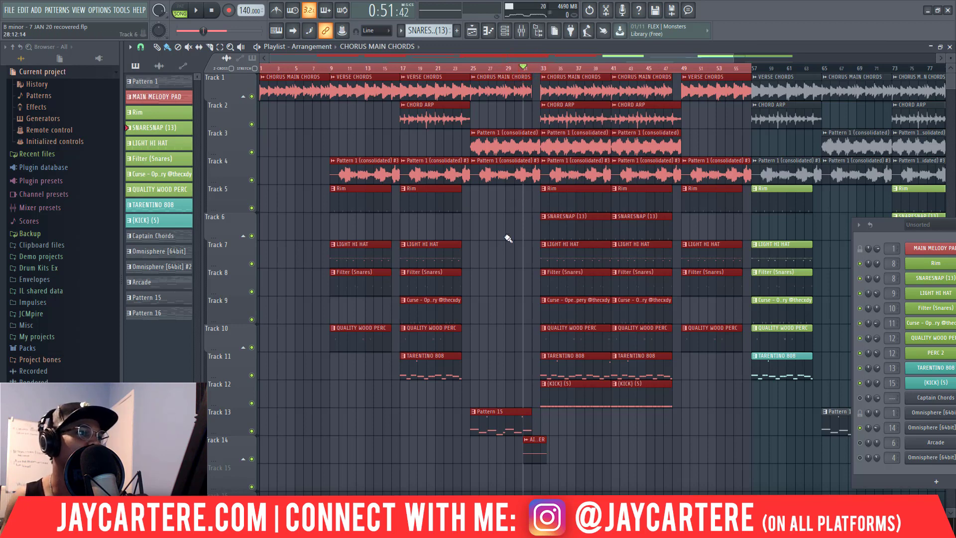
key(space)
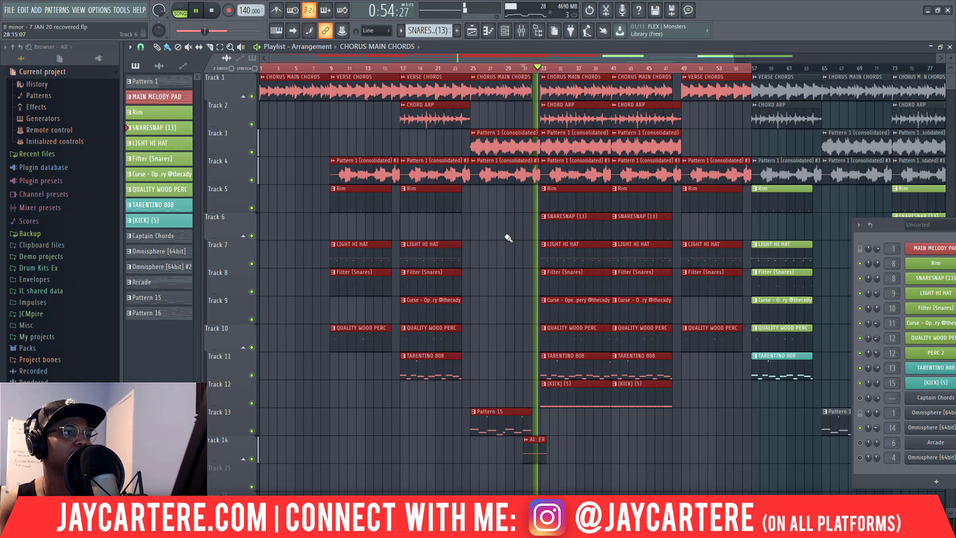
key(space)
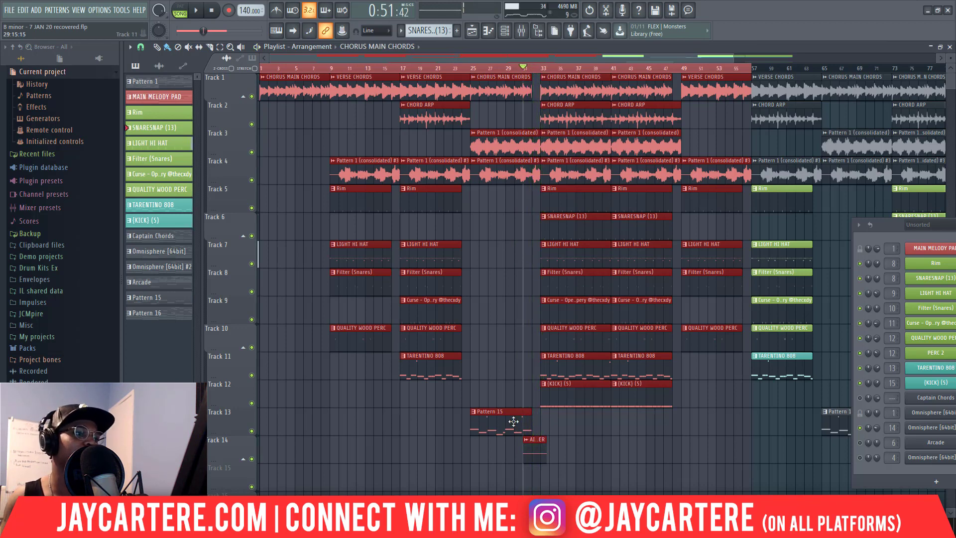
Deselect the clips and select the whole arrangement's time range from bar 1 to bar 97.
scroll(538, 438, down, 2)
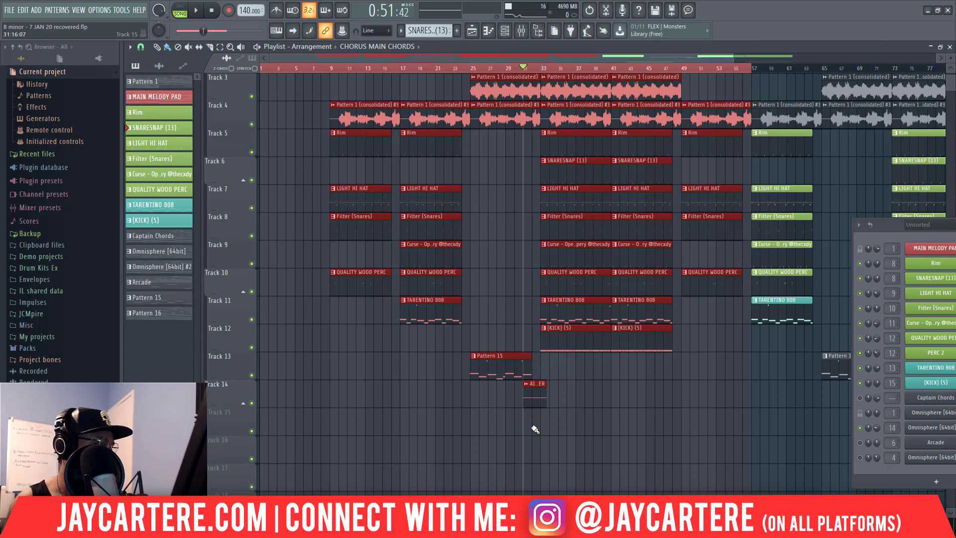
scroll(498, 299, up, 2)
ctrl+scroll(473, 189, down, 3)
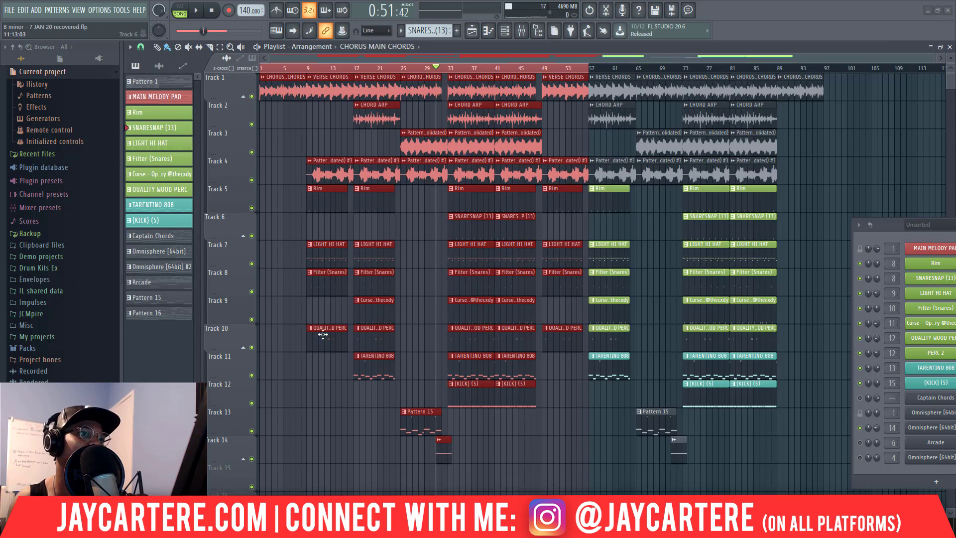
click(806, 121)
right_click(806, 121)
click(799, 84)
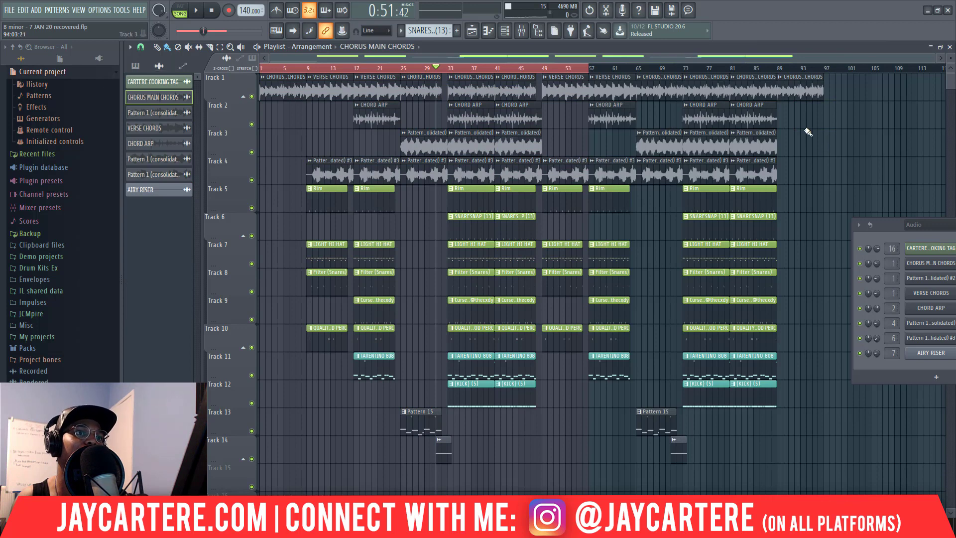
drag(606, 71, 823, 92)
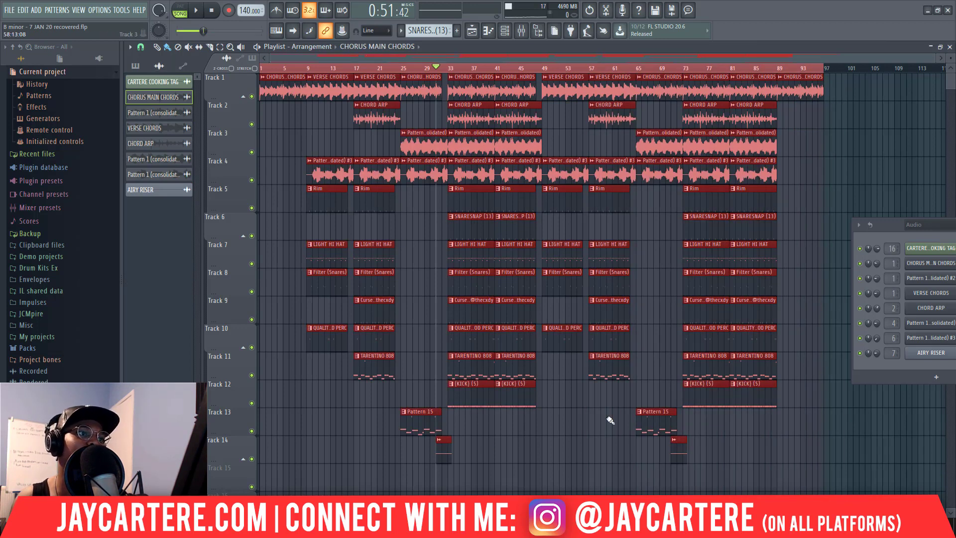
Create an automation clip for the master track's volume and move it onto the MASTER TRACK - Volume playlist track.
scroll(698, 379, down, 5)
scroll(732, 396, up, 5)
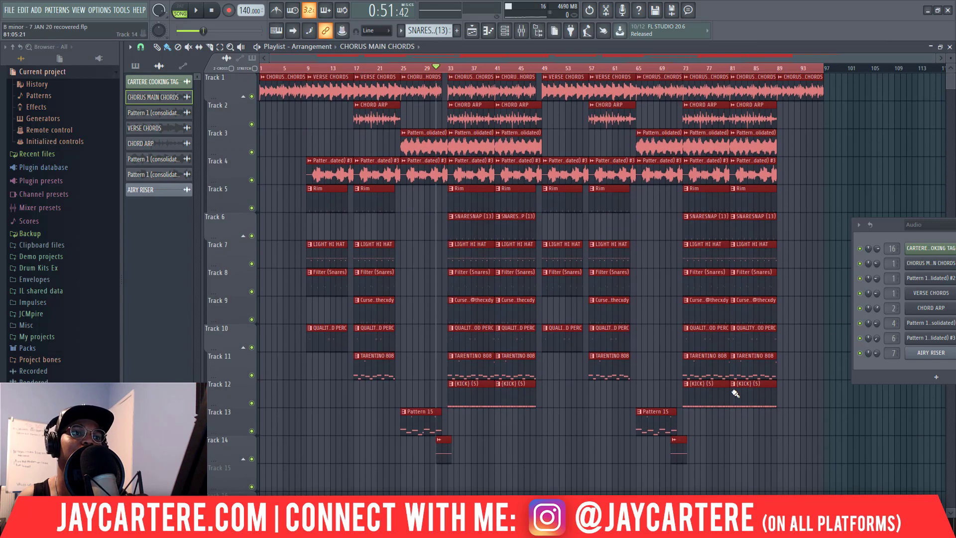
scroll(786, 366, down, 10)
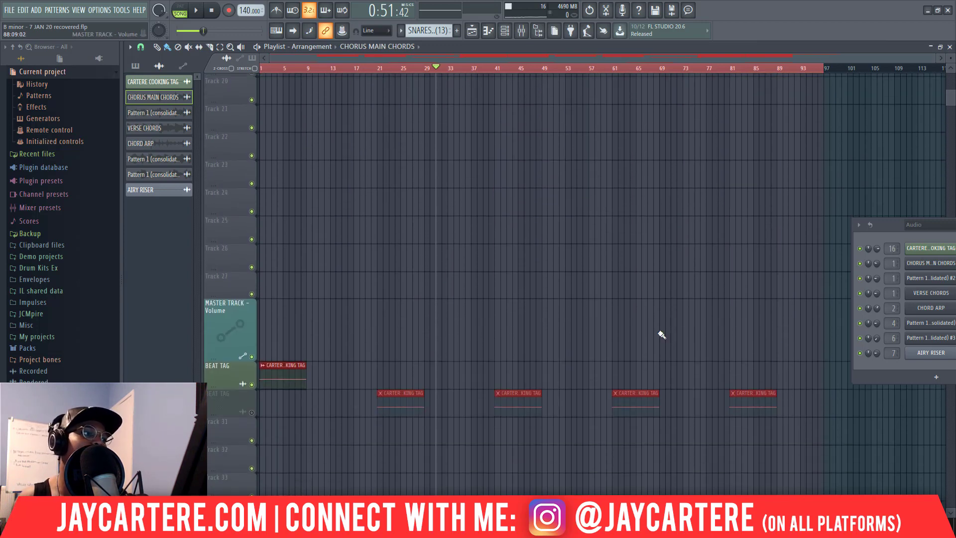
key(F9)
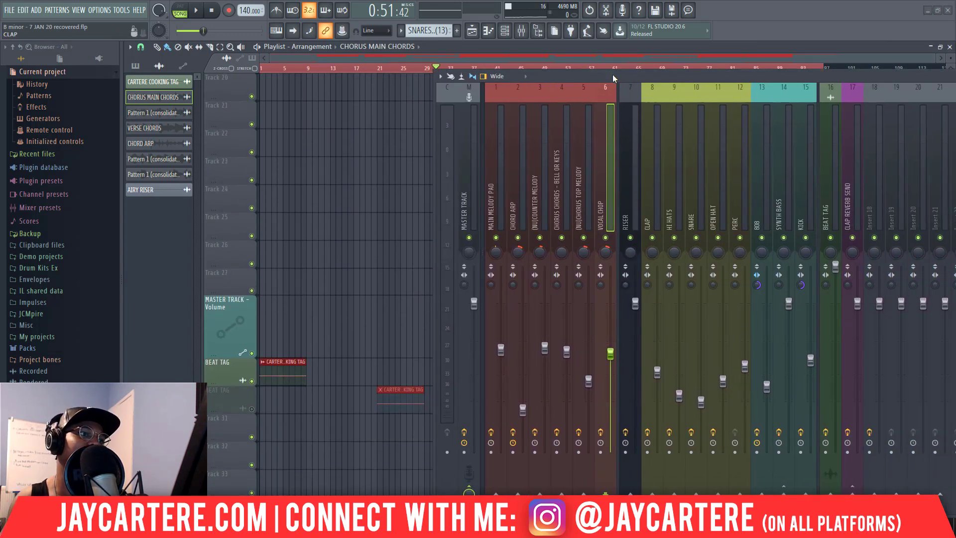
right_click(474, 305)
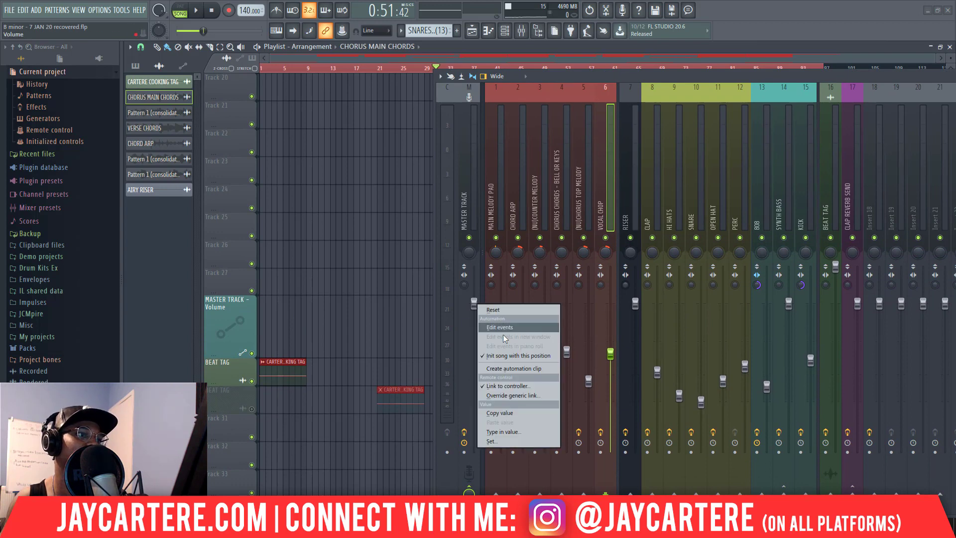
click(503, 369)
key(F9)
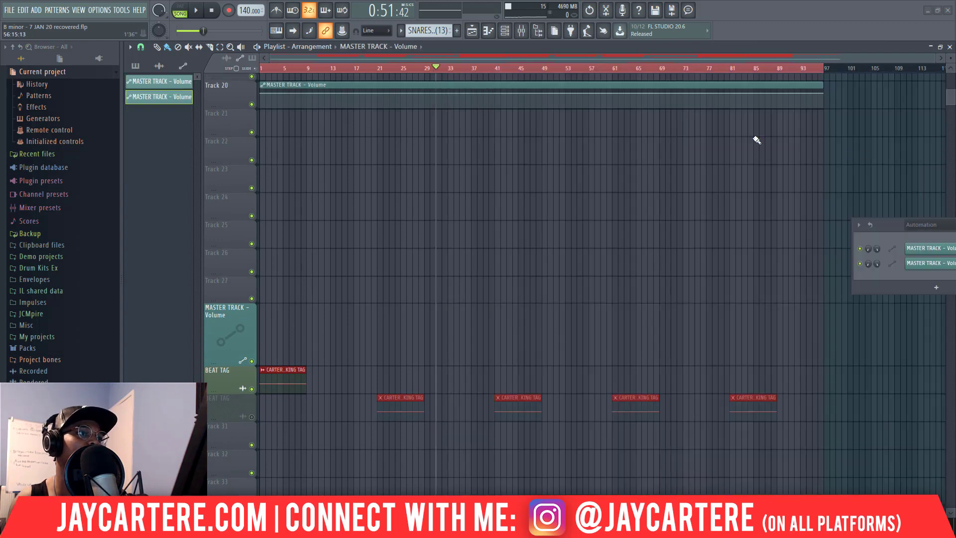
drag(471, 88, 432, 331)
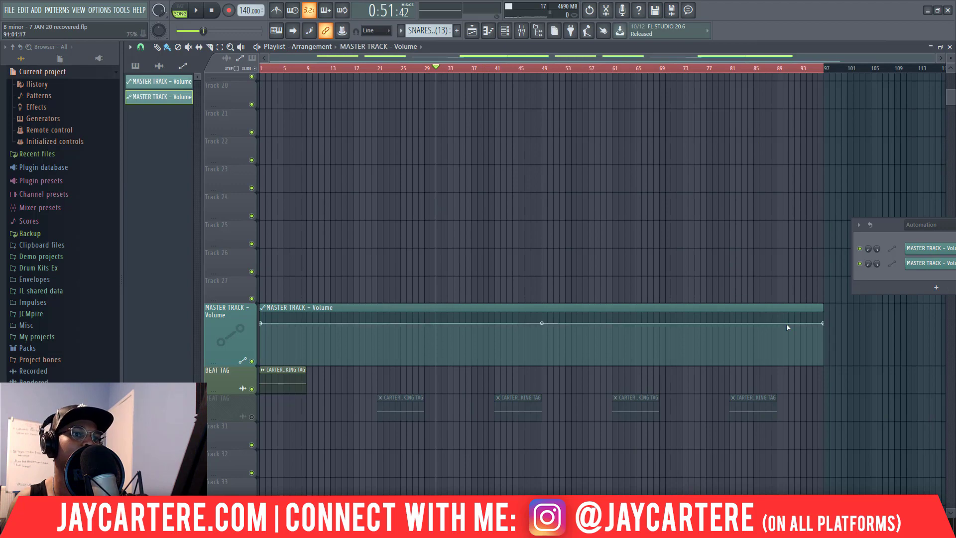
Add a point at bar 89 to the master volume automation and lower its end point at bar 97 for a fade-out.
scroll(770, 244, up, 10)
scroll(792, 264, down, 12)
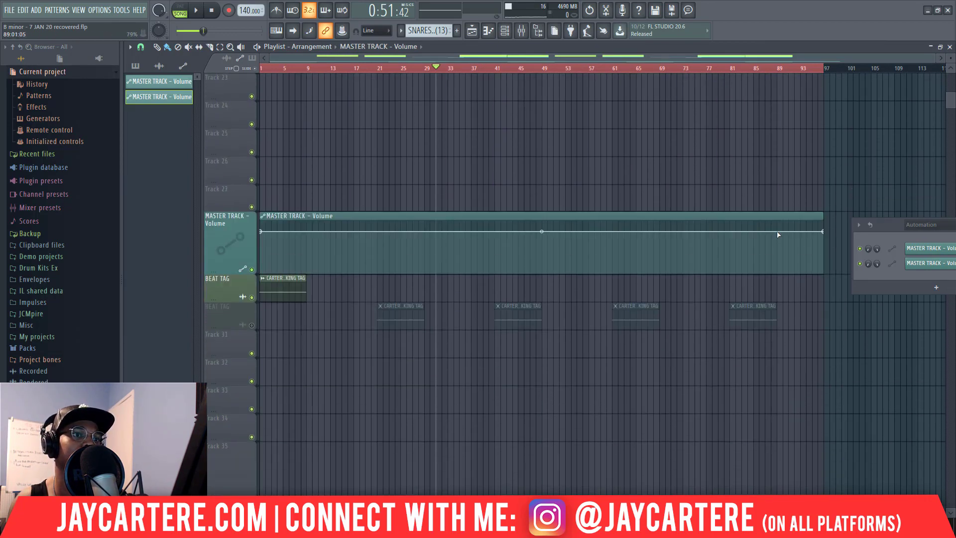
right_click(778, 233)
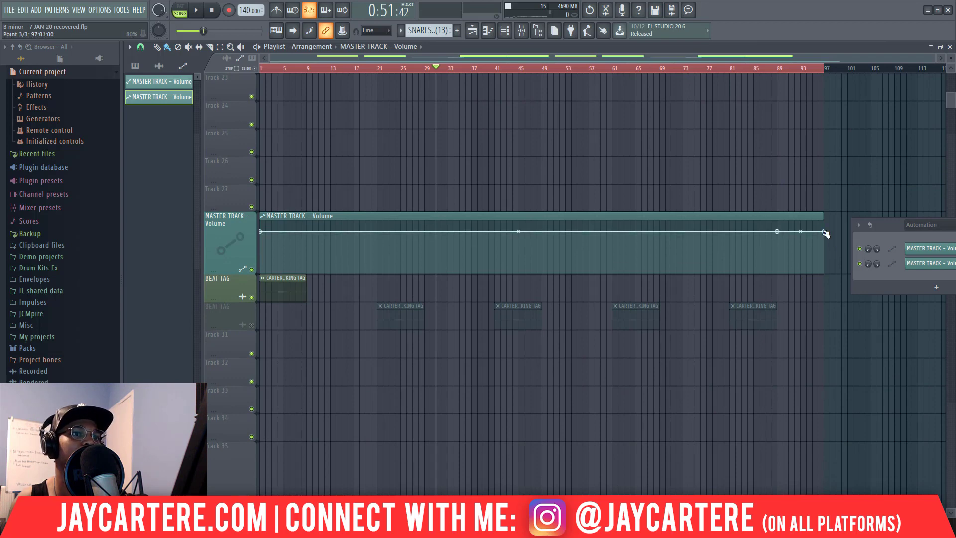
drag(824, 232, 825, 272)
scroll(755, 163, up, 5)
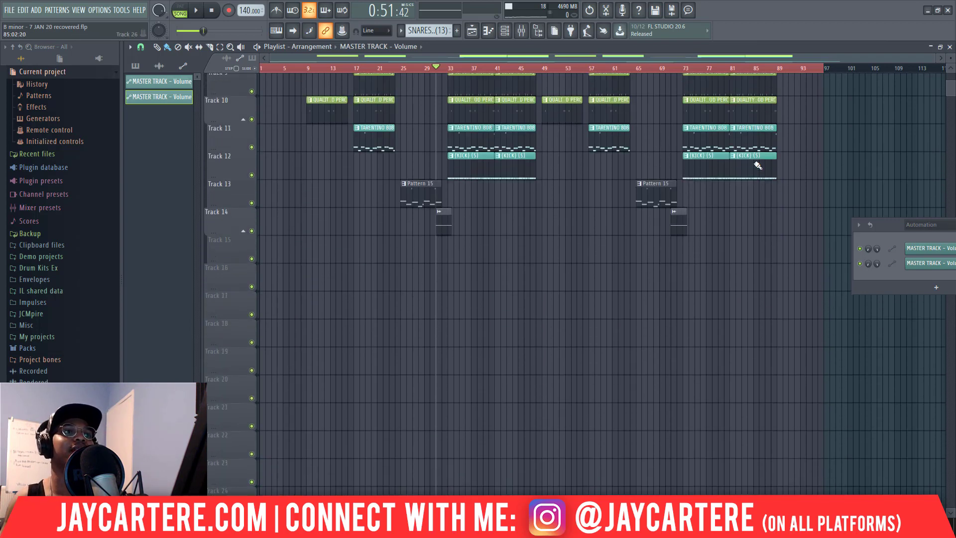
scroll(757, 165, up, 4)
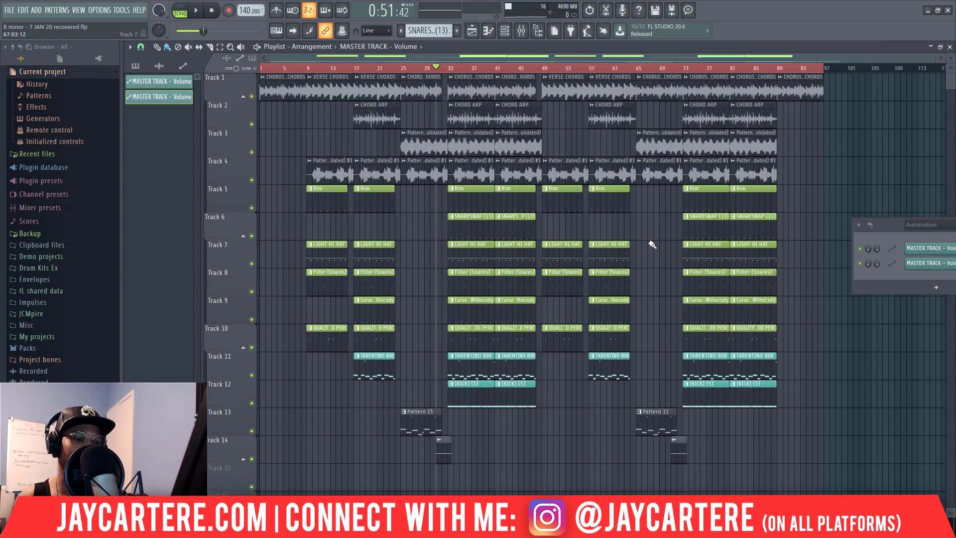